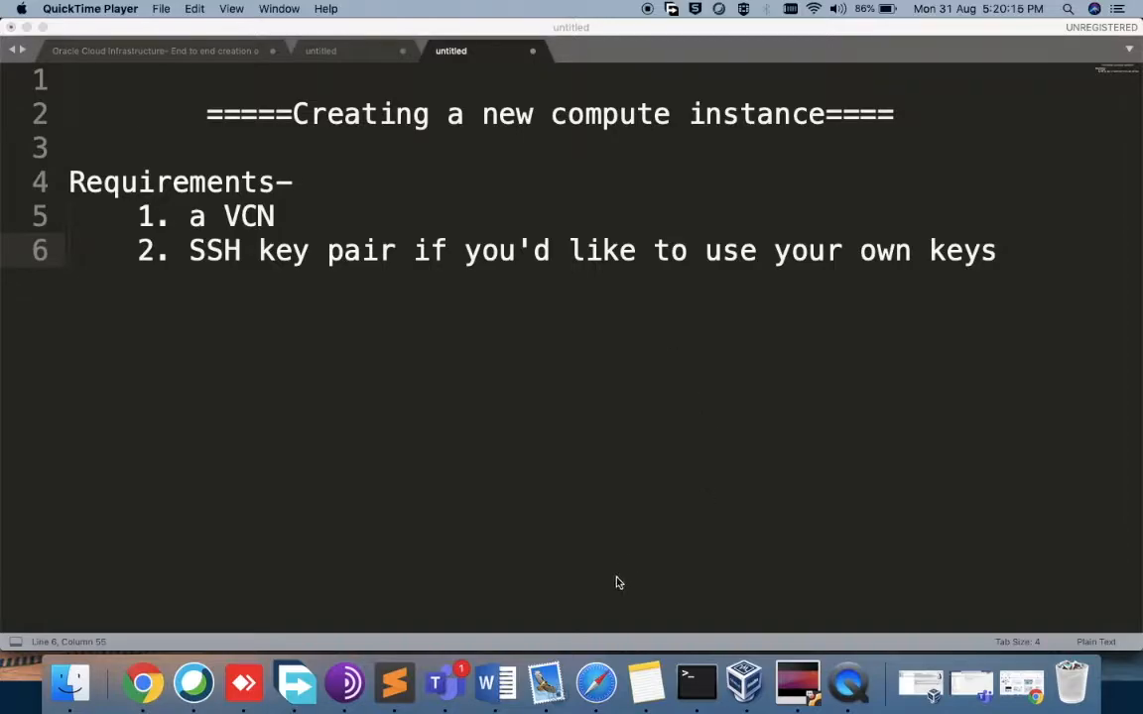
Switch to Safari and open the Networking Overview page in the Oracle Cloud console
click(596, 683)
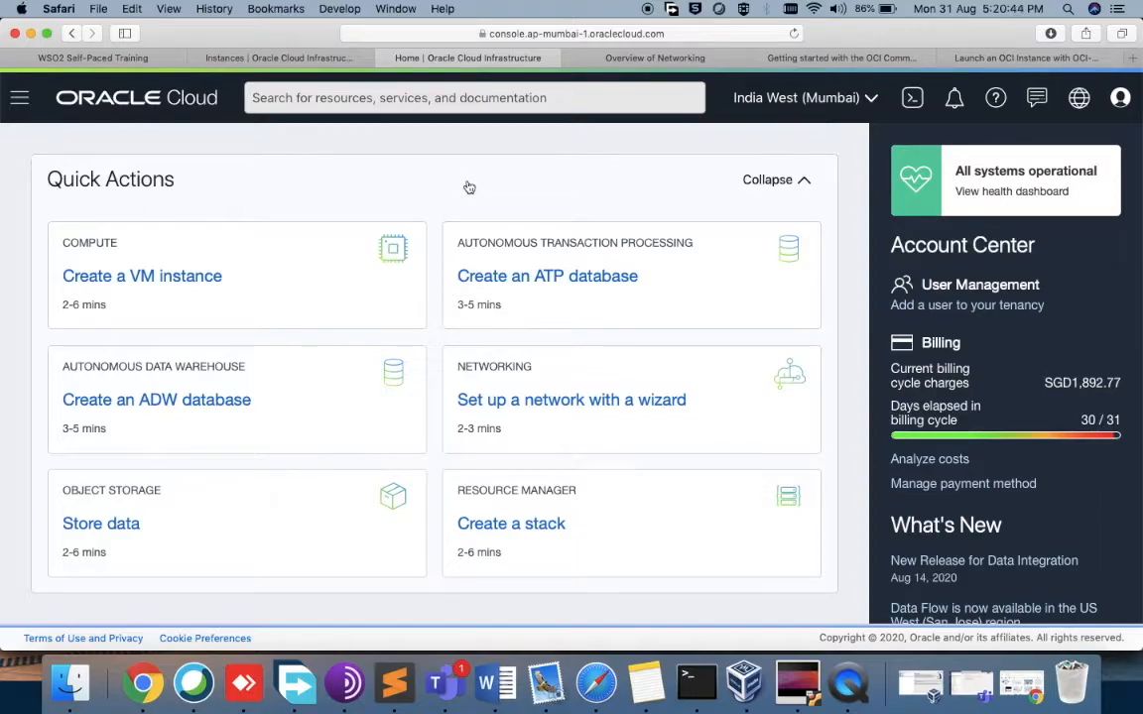
click(20, 103)
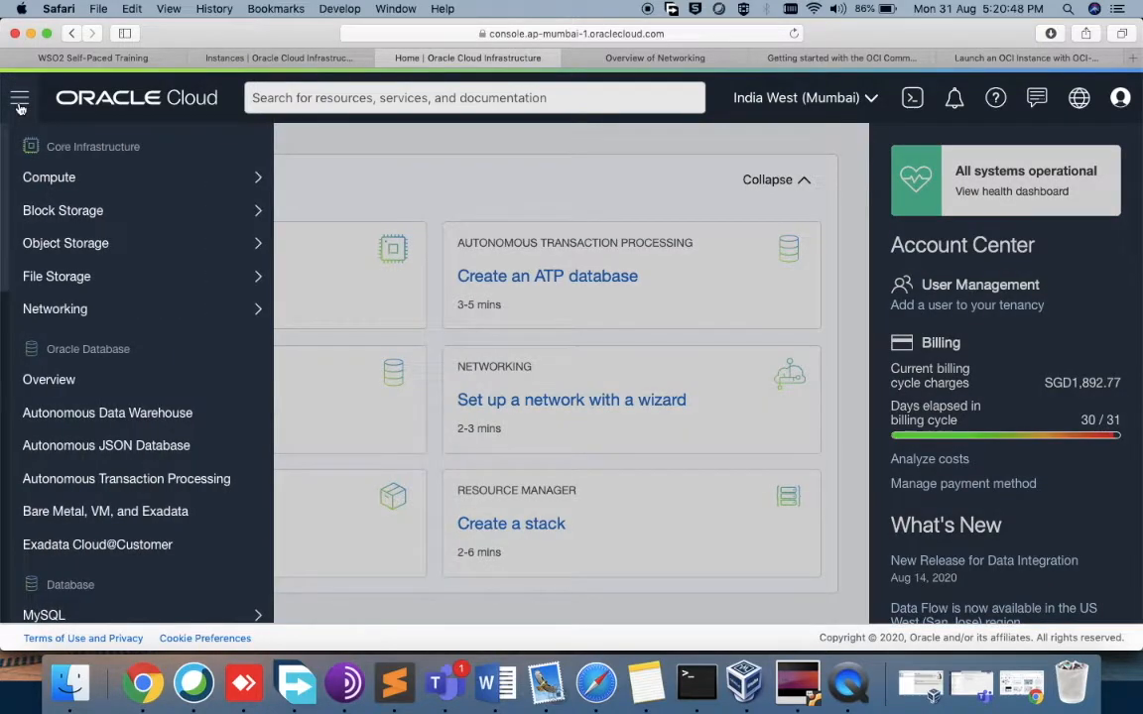
mouse_move(229, 309)
click(315, 227)
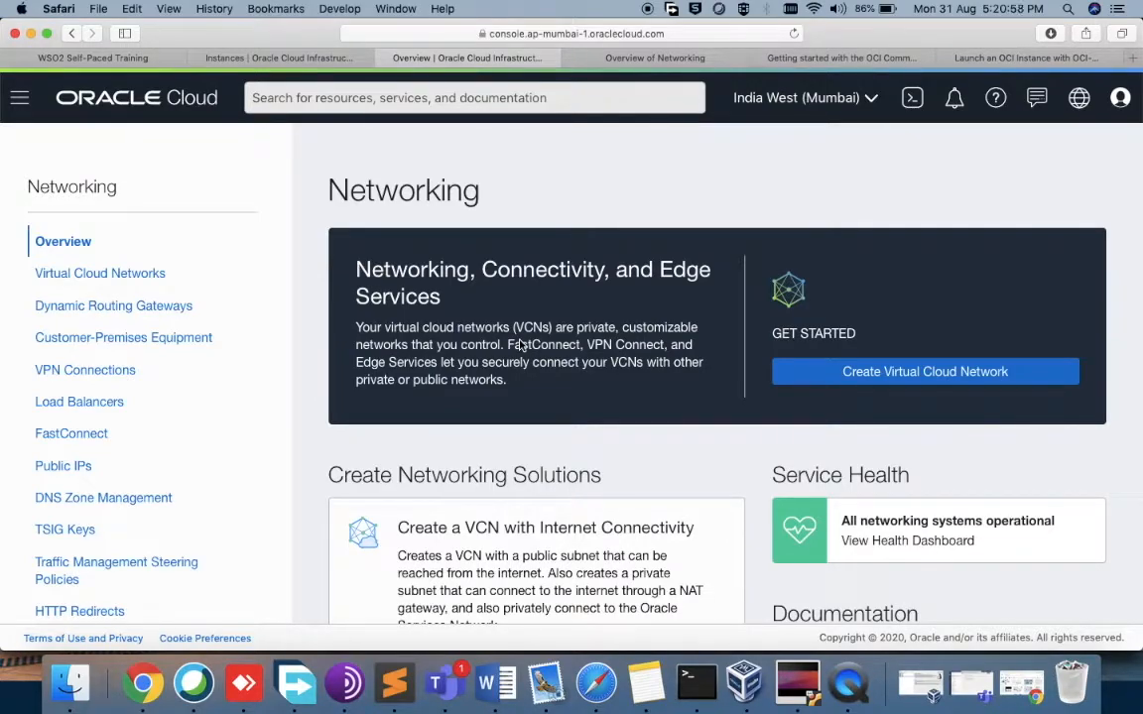
Review the networking solutions on the overview page, focusing on the description of Create a VCN with Internet Connectivity
scroll(520, 344, down, 3)
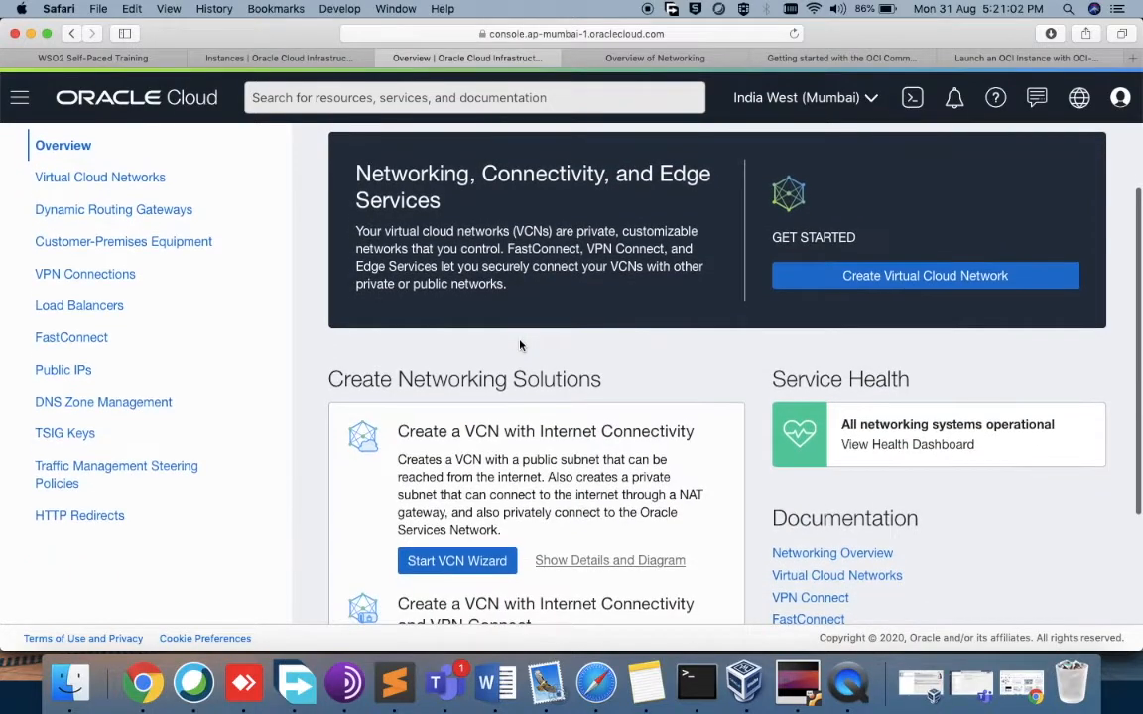
scroll(520, 344, down, 1)
scroll(520, 344, down, 3)
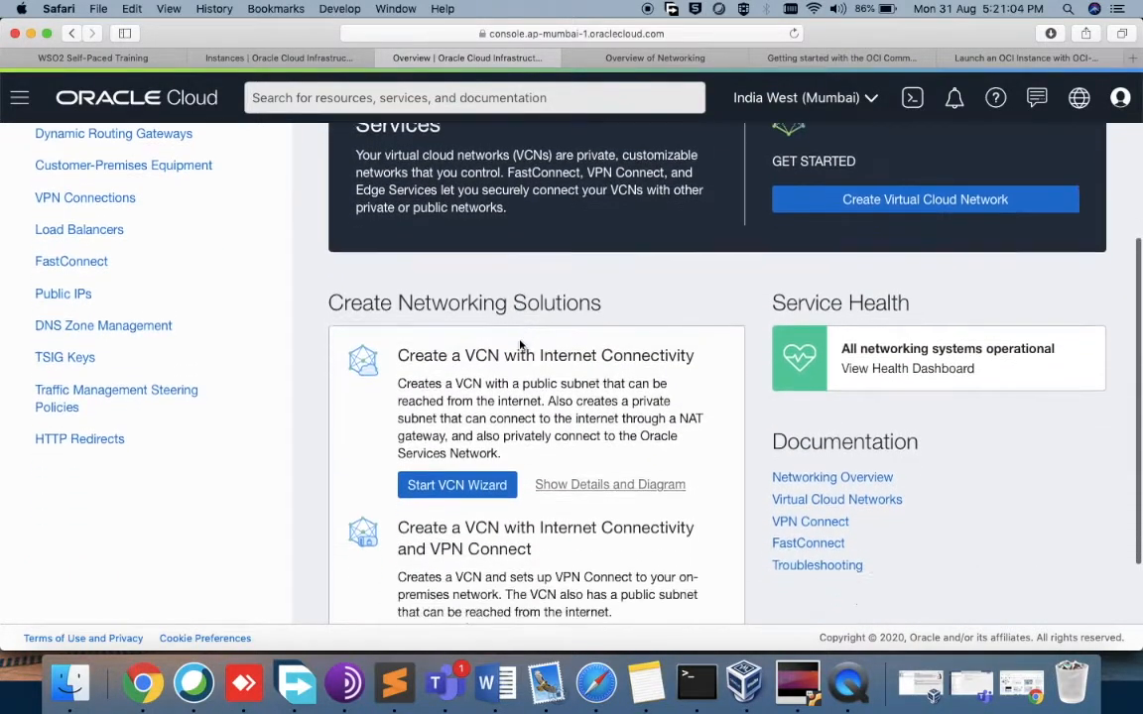
scroll(520, 344, down, 2)
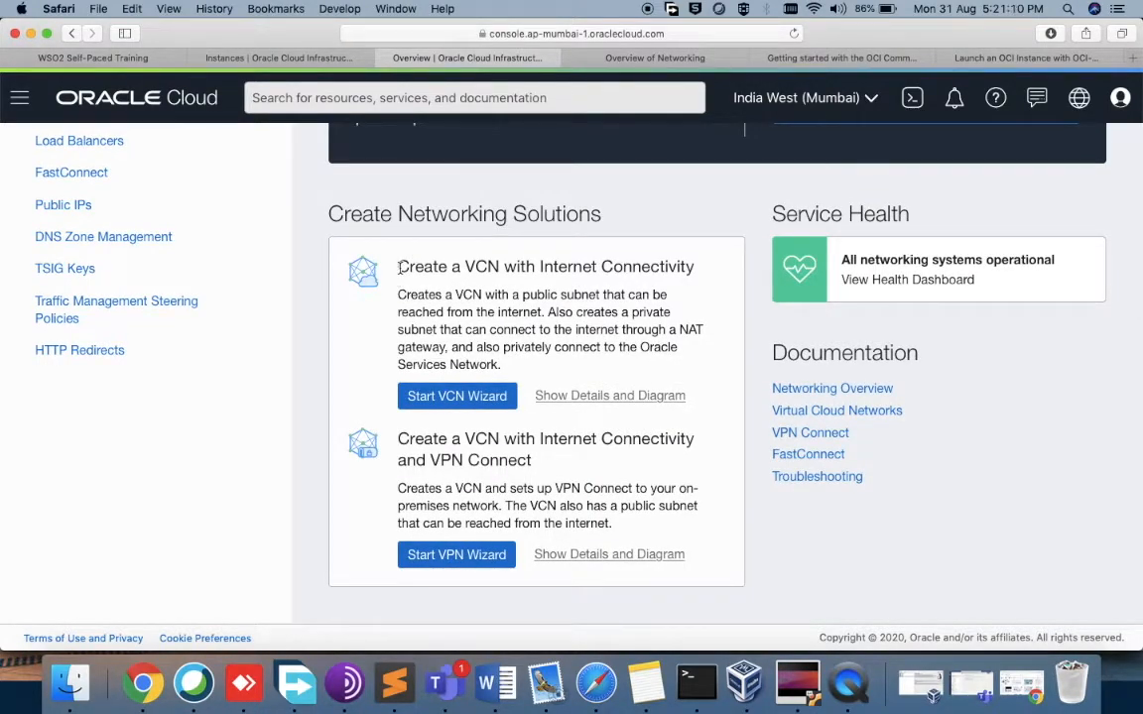
drag(399, 266, 691, 282)
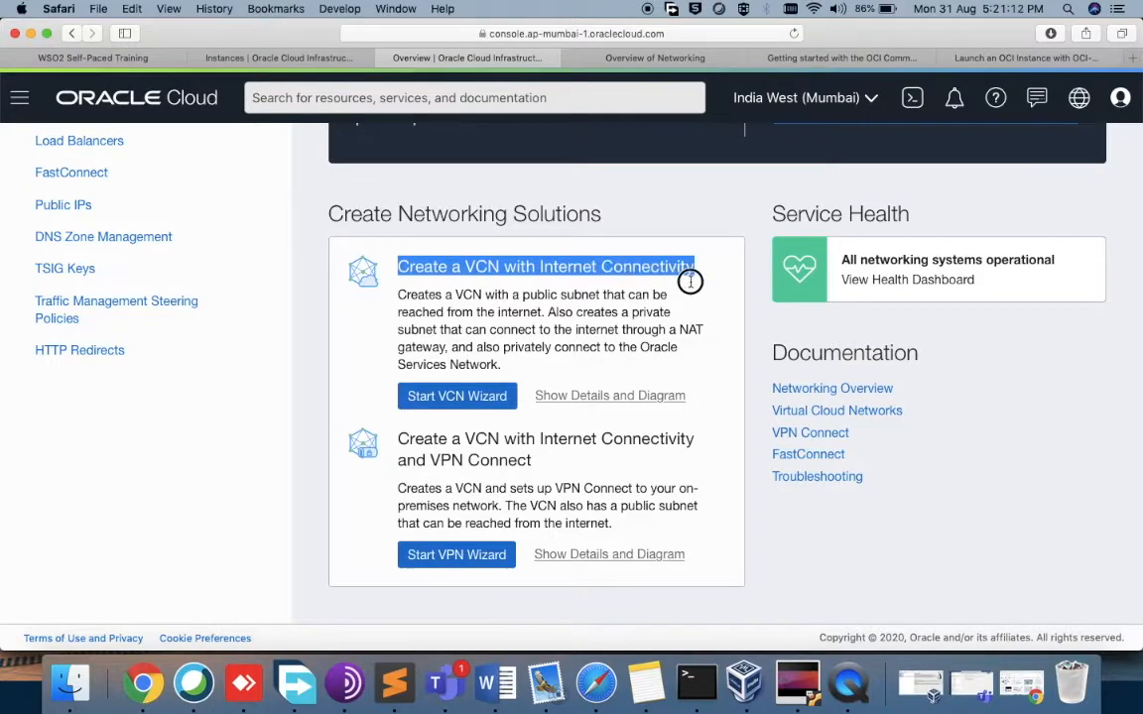
click(582, 325)
scroll(583, 326, up, 5)
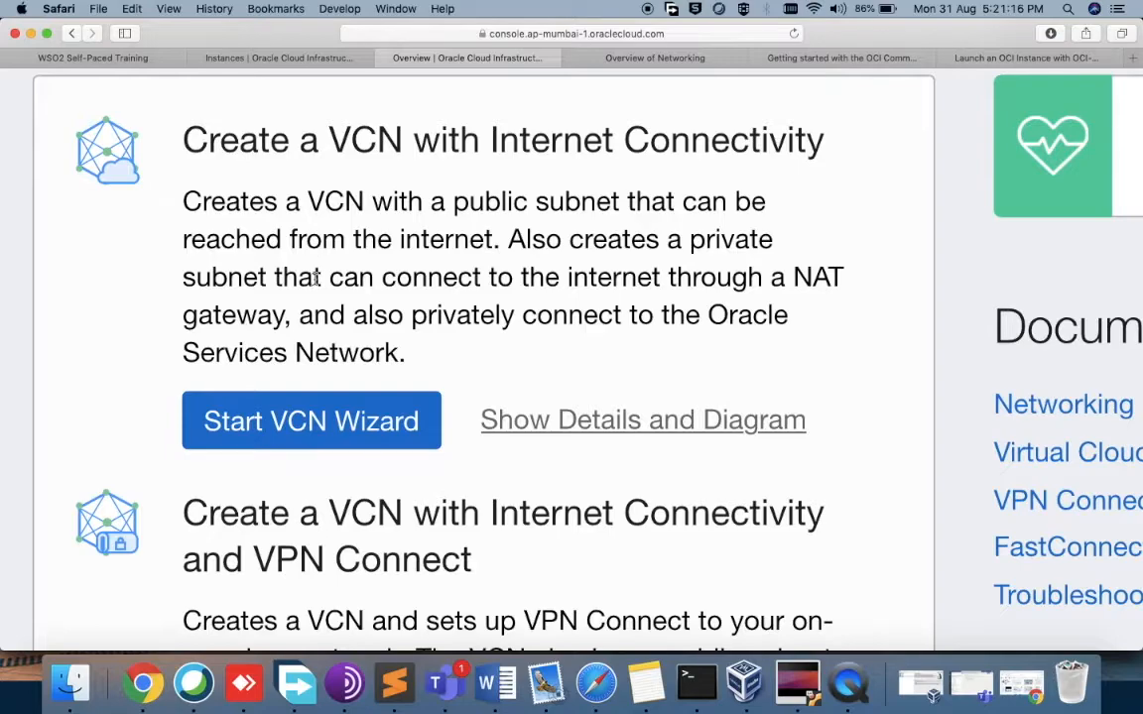
Show the details and diagram for the VCN with Internet Connectivity and examine its subnets, gateways and included components
click(585, 413)
scroll(586, 415, down, 5)
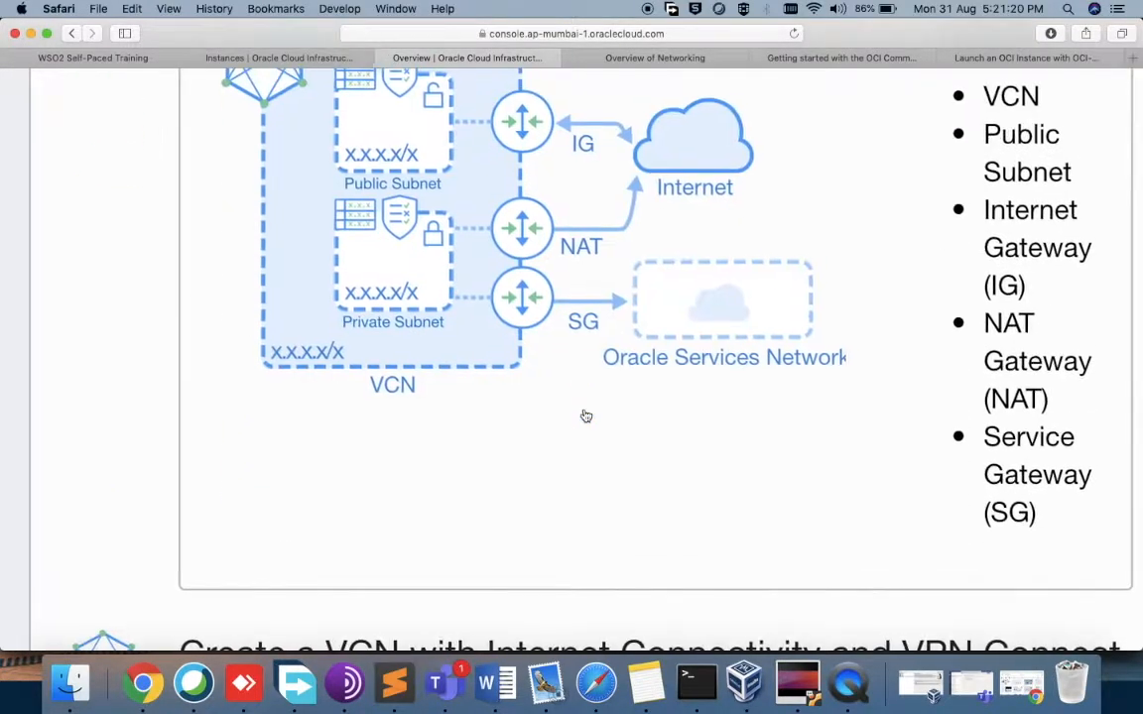
scroll(586, 415, up, 3)
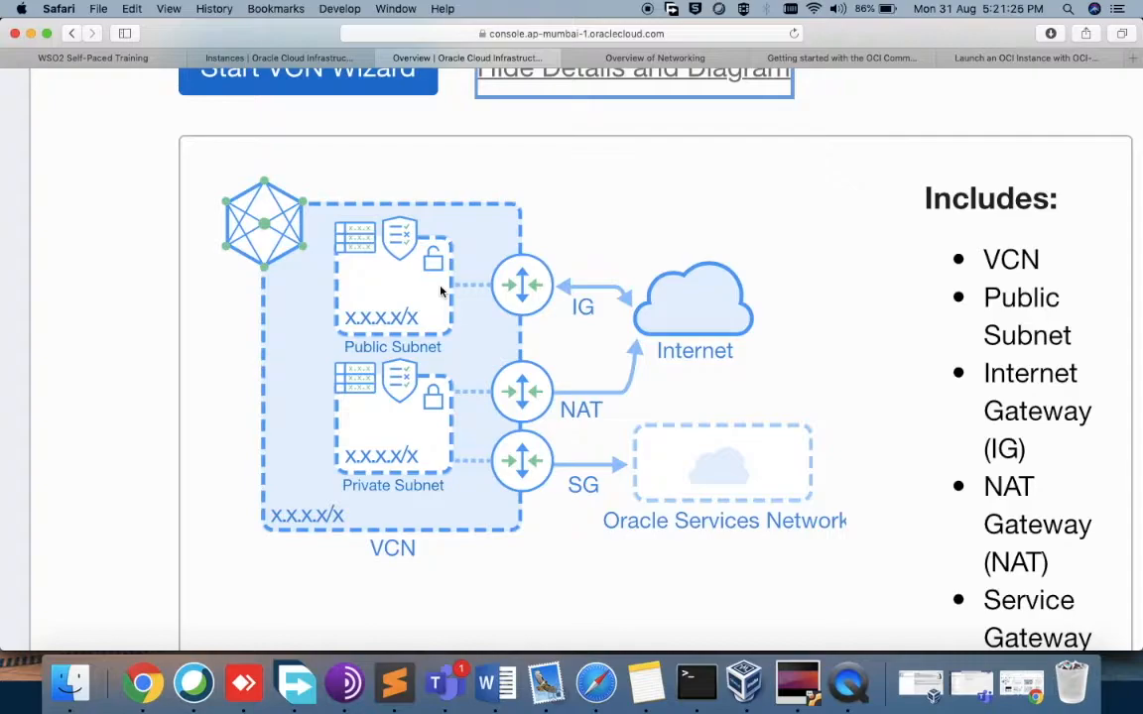
scroll(441, 291, down, 4)
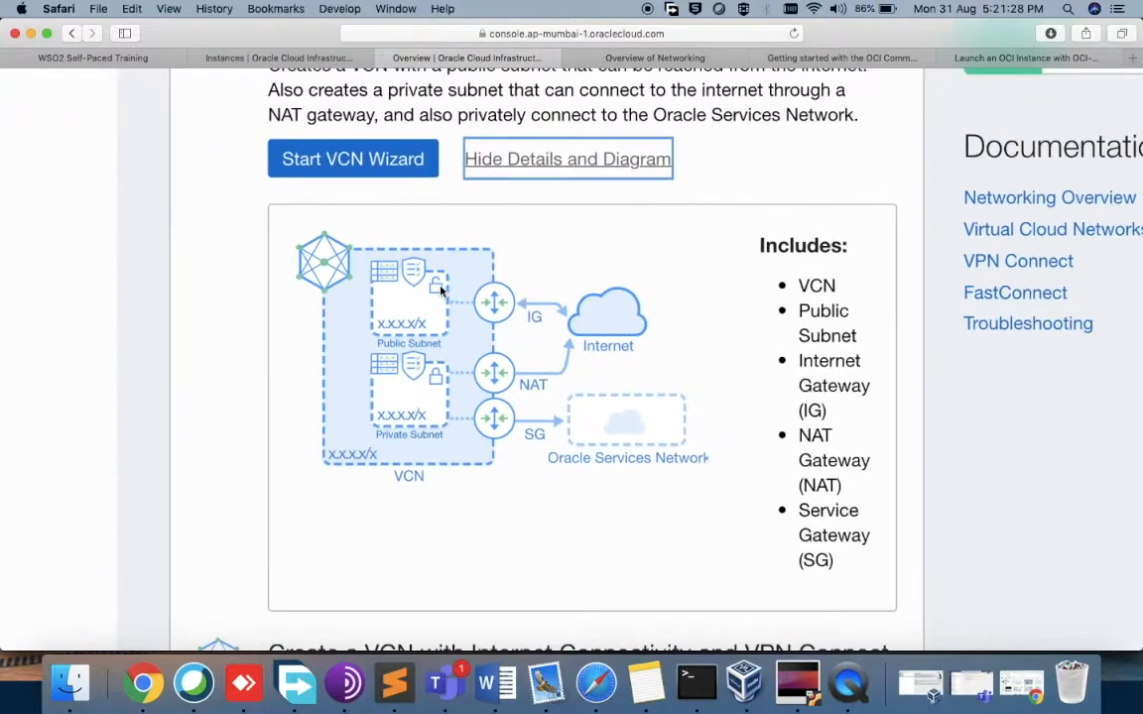
scroll(441, 291, up, 1)
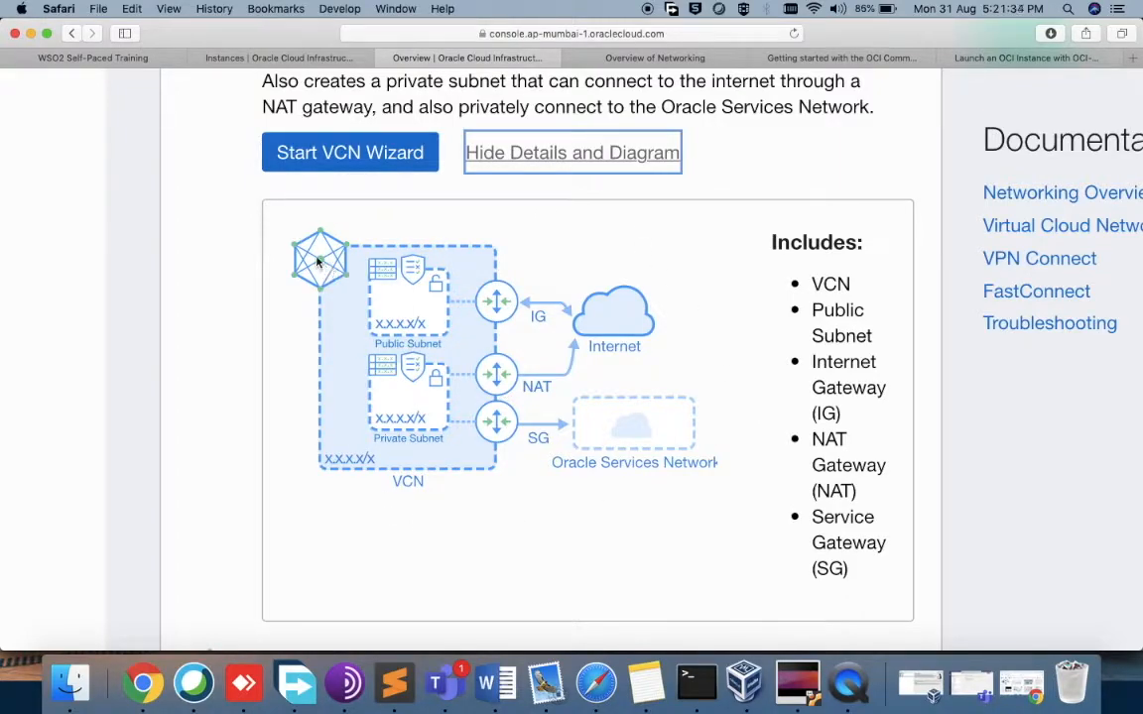
click(533, 316)
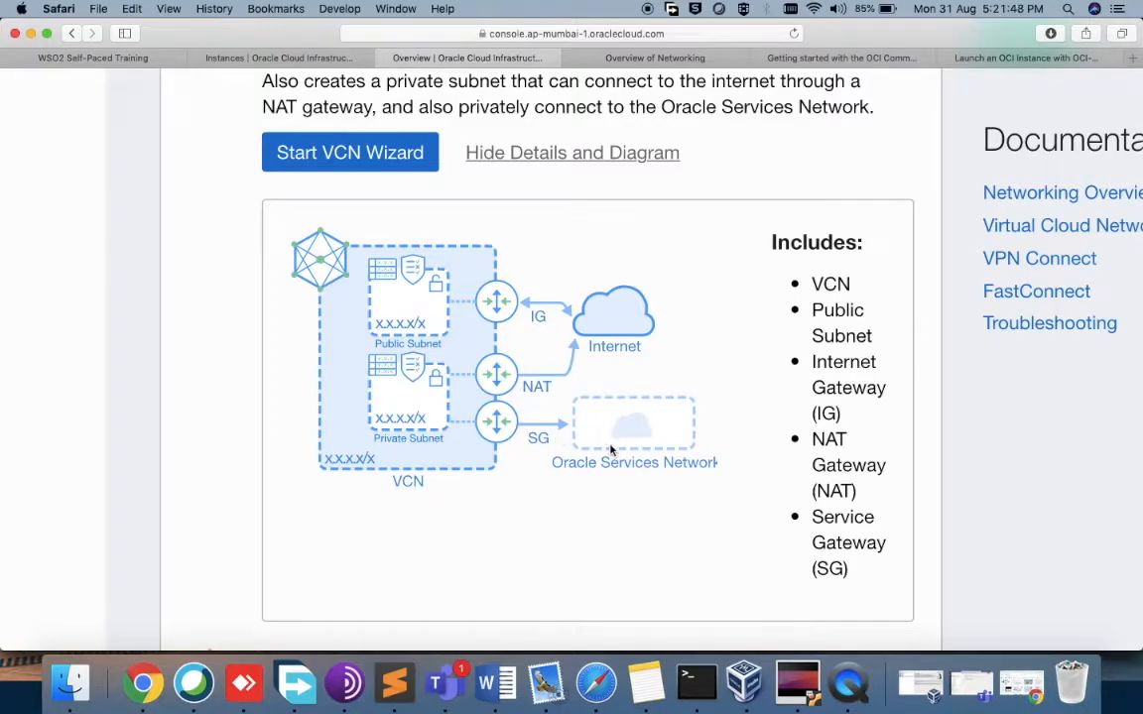
scroll(564, 460, down, 1)
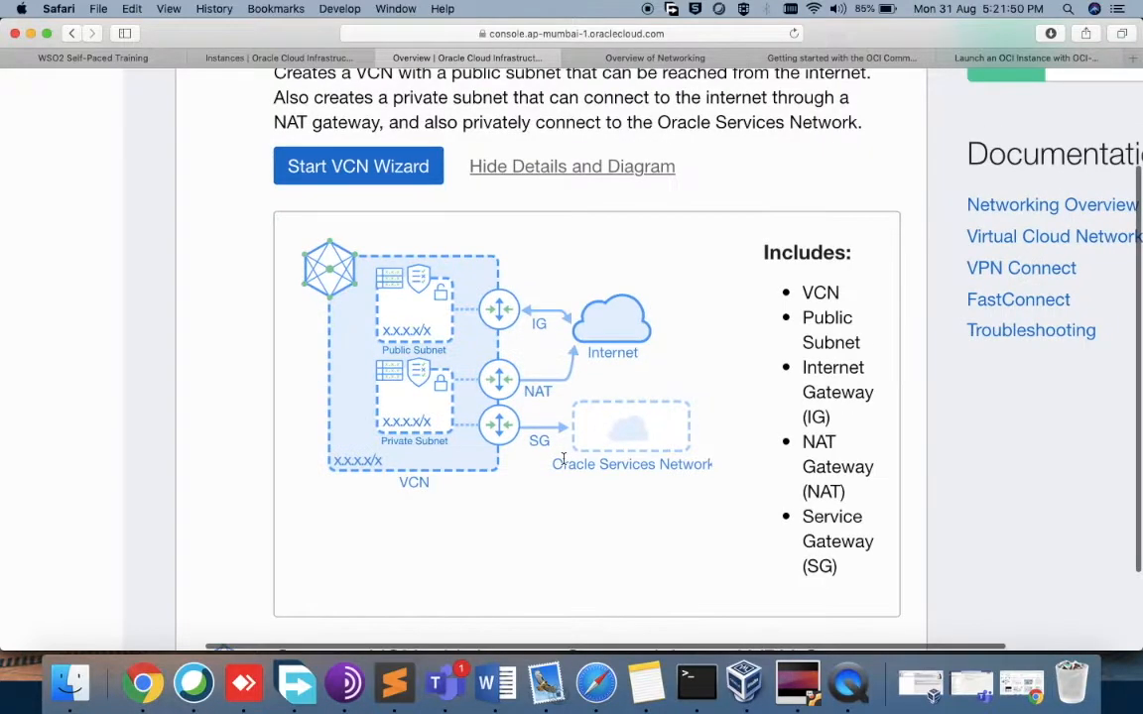
scroll(564, 462, down, 5)
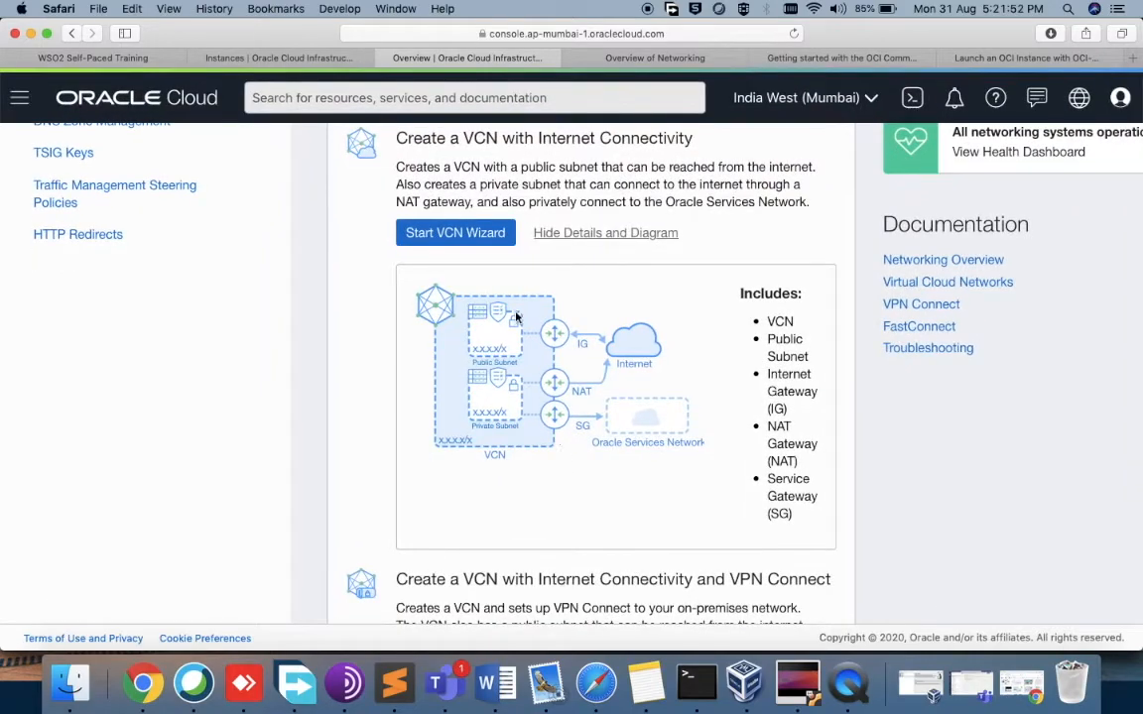
Start the VCN Wizard for a VCN with Internet Connectivity and view its configuration page
scroll(531, 286, up, 3)
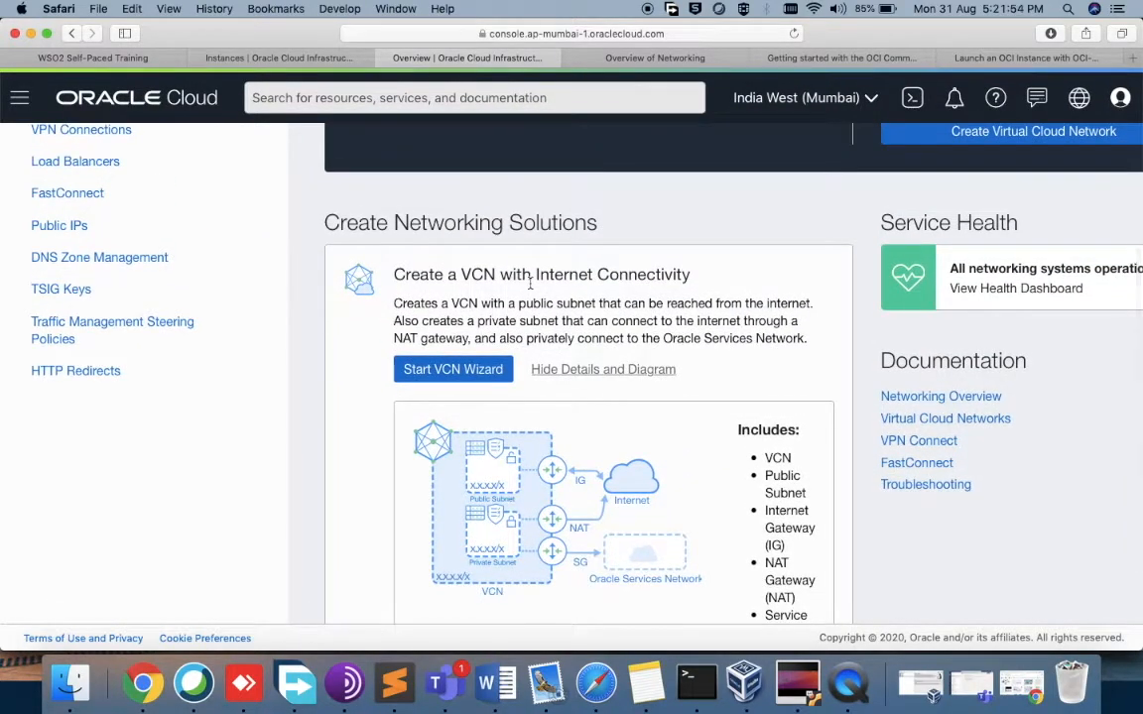
scroll(532, 286, up, 2)
scroll(530, 284, up, 3)
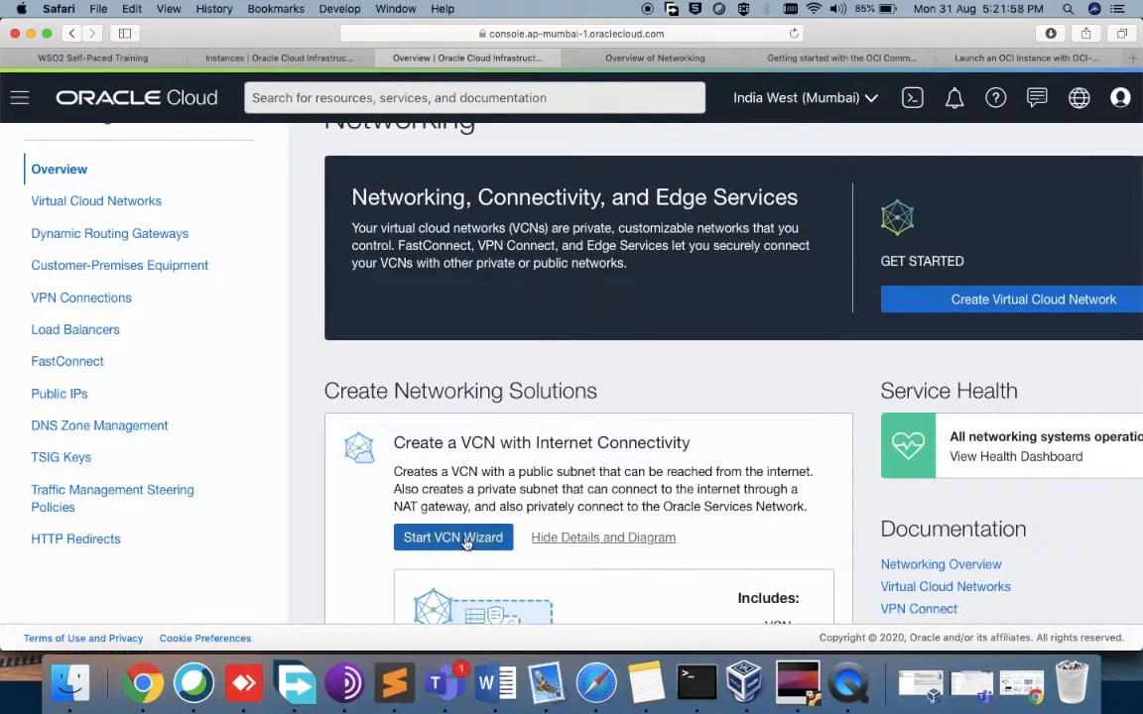
click(466, 542)
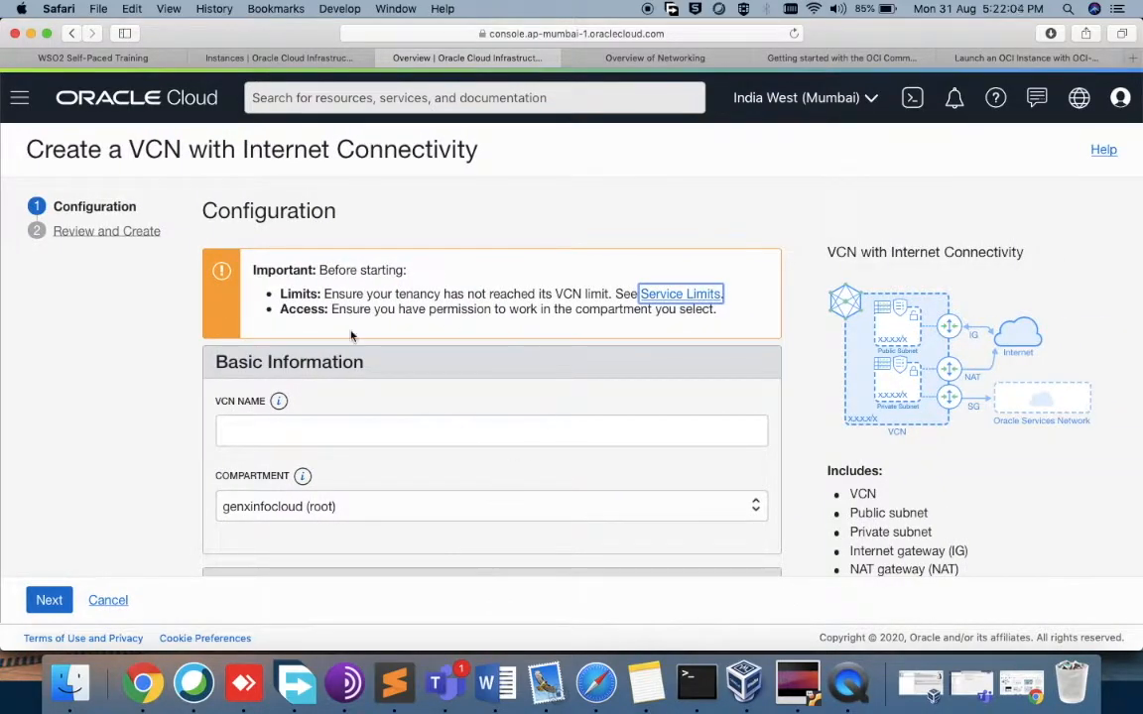
scroll(357, 319, down, 1)
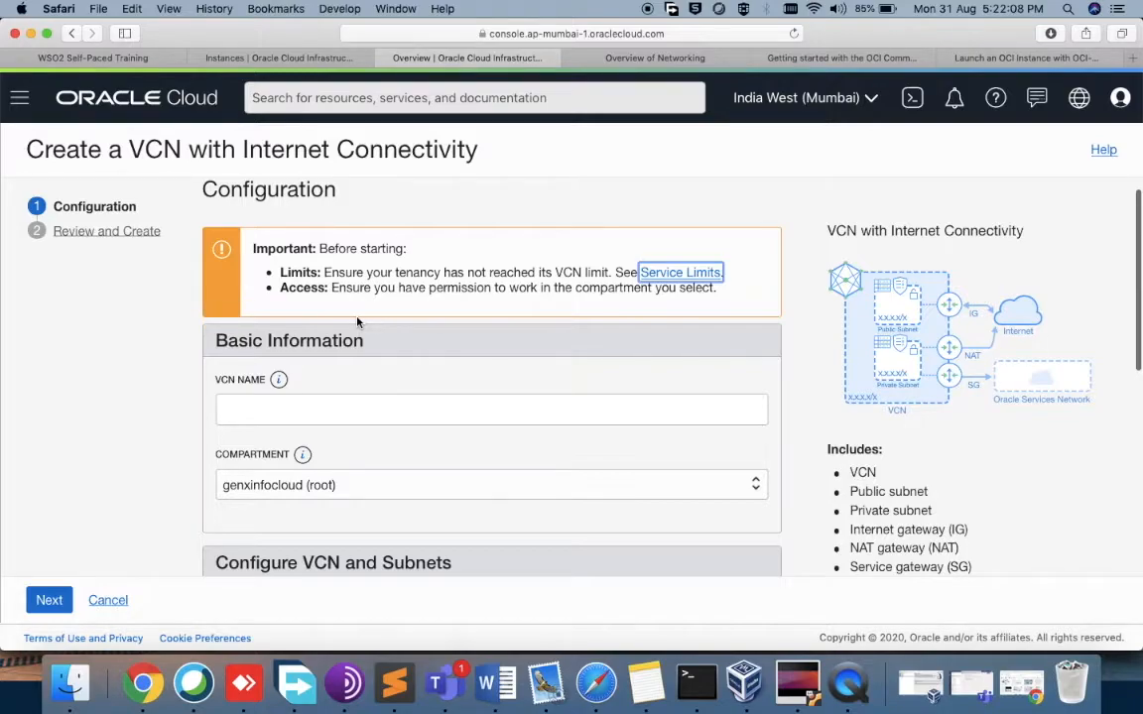
scroll(357, 323, down, 1)
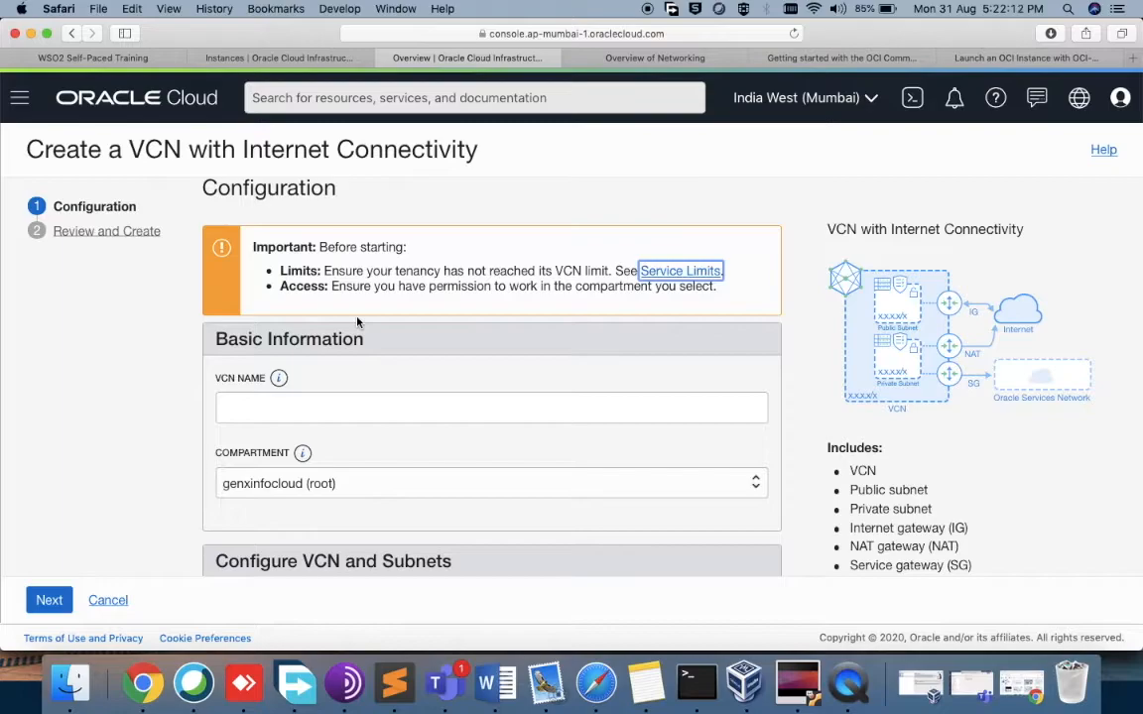
Open the Service Limits page linked from the VCN configuration notes and bring it into view
click(698, 277)
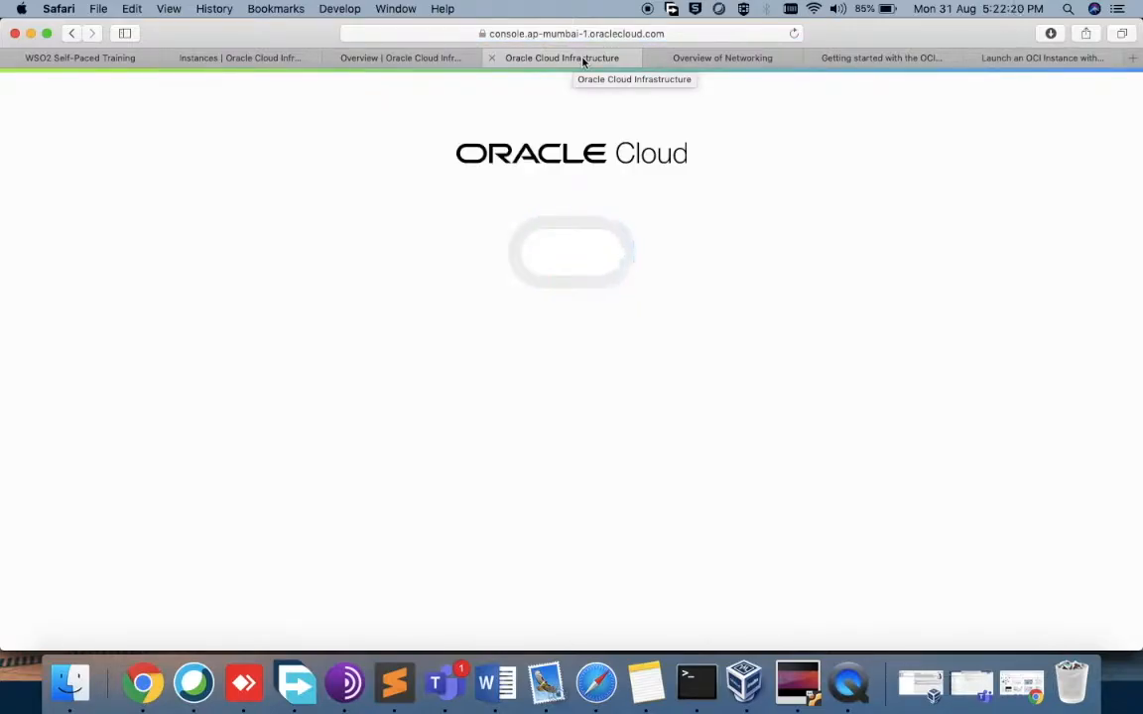
click(357, 56)
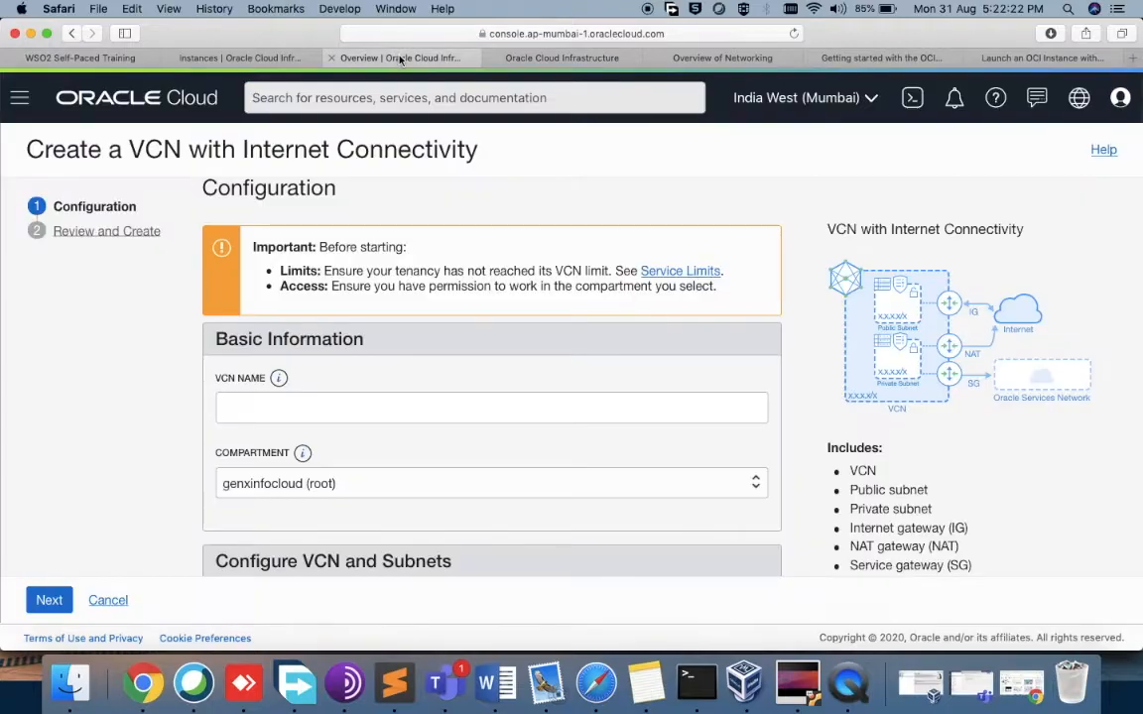
click(534, 59)
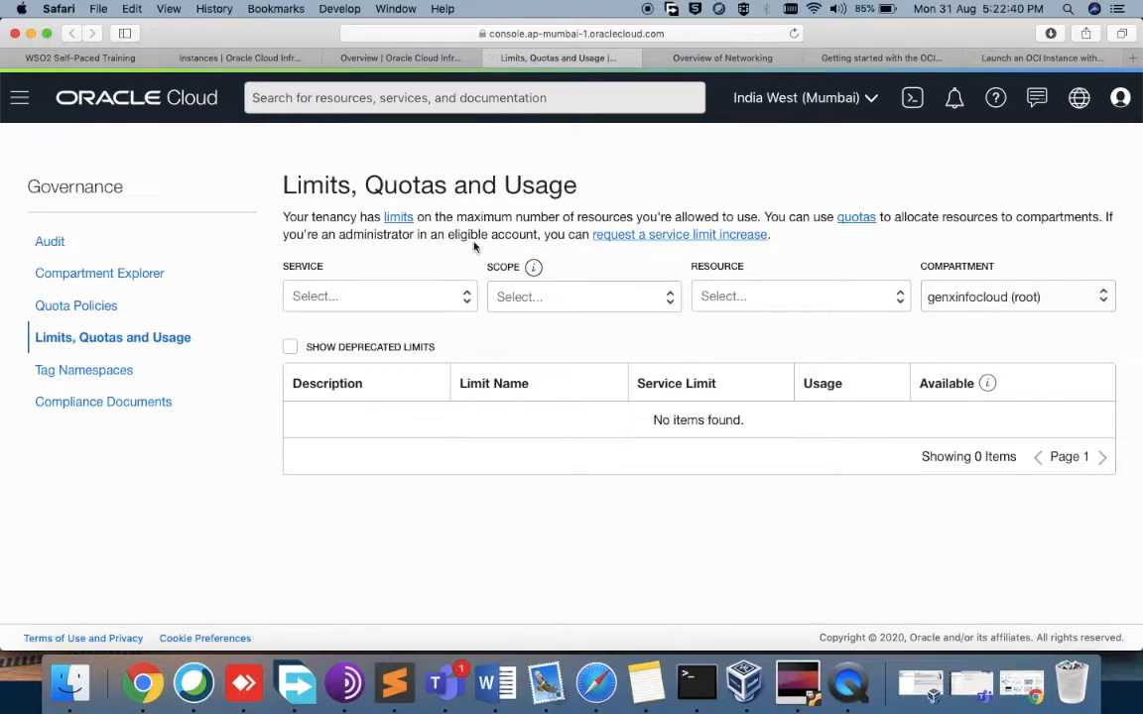
Filter the tenancy limits to the Compute service and check the scope options, keeping LVxh:AP-MUMBAI-1-AD-1
drag(283, 220, 672, 215)
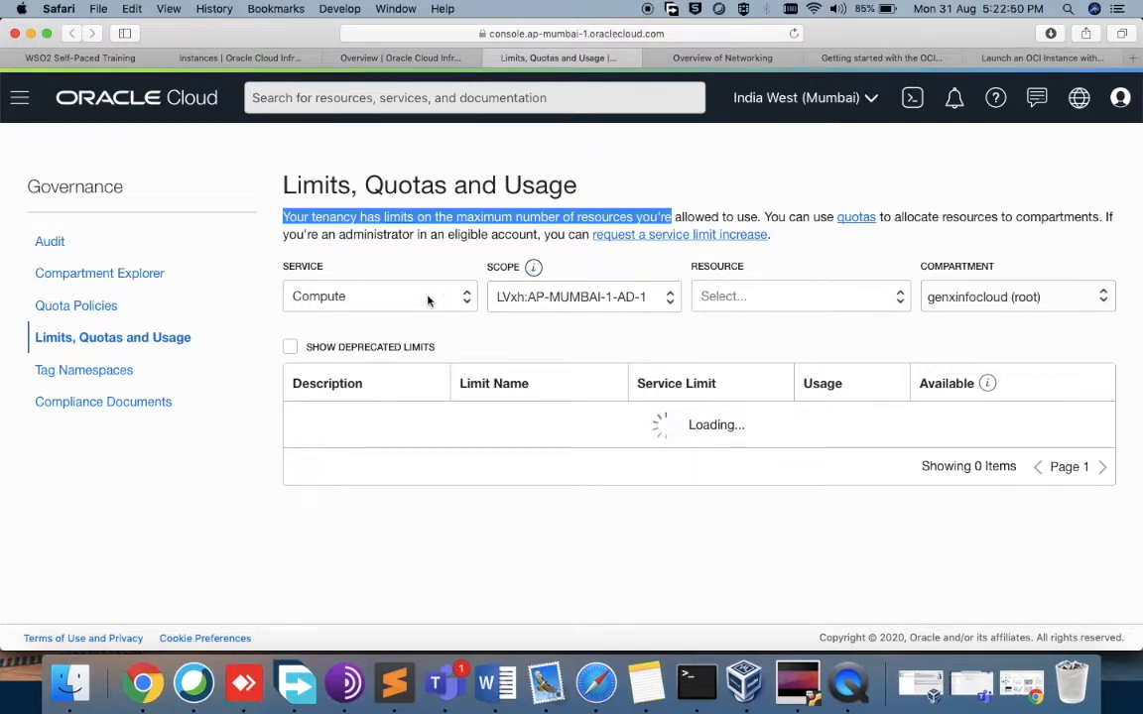
click(581, 298)
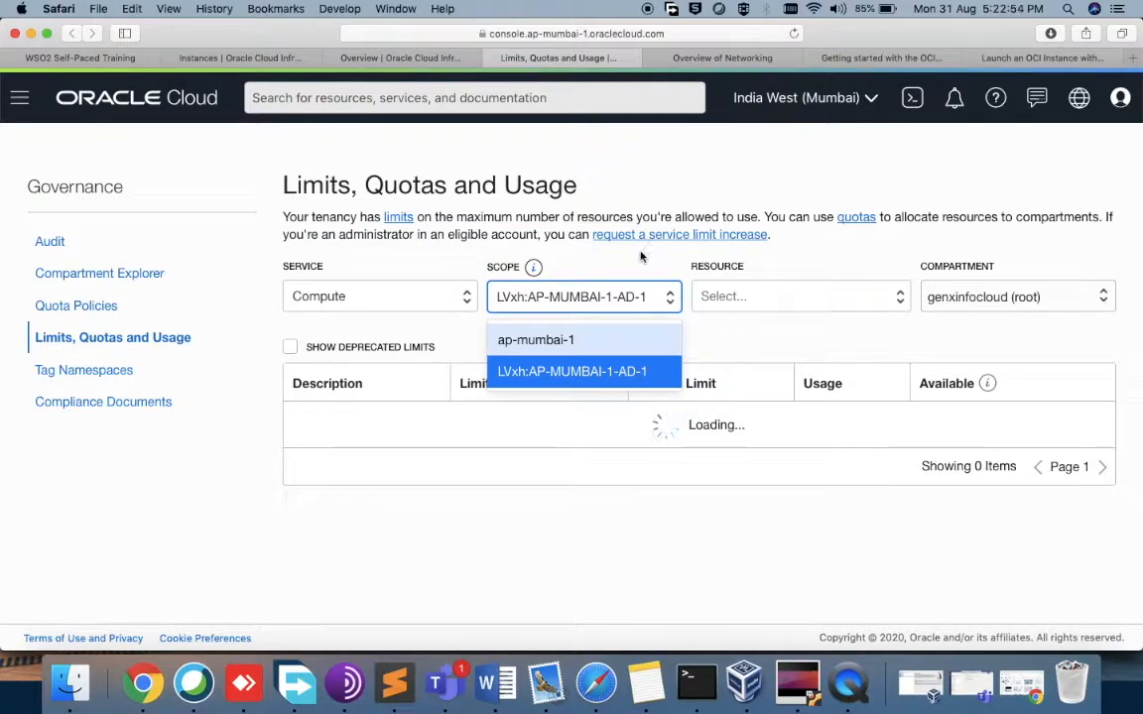
click(691, 274)
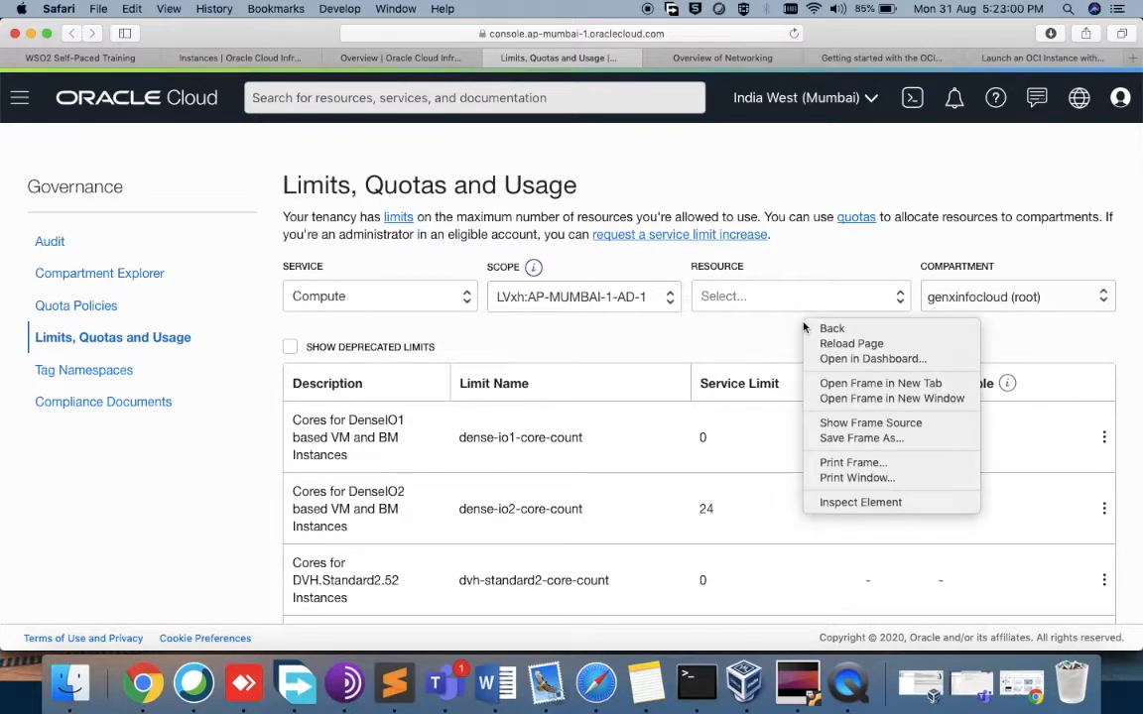
click(765, 335)
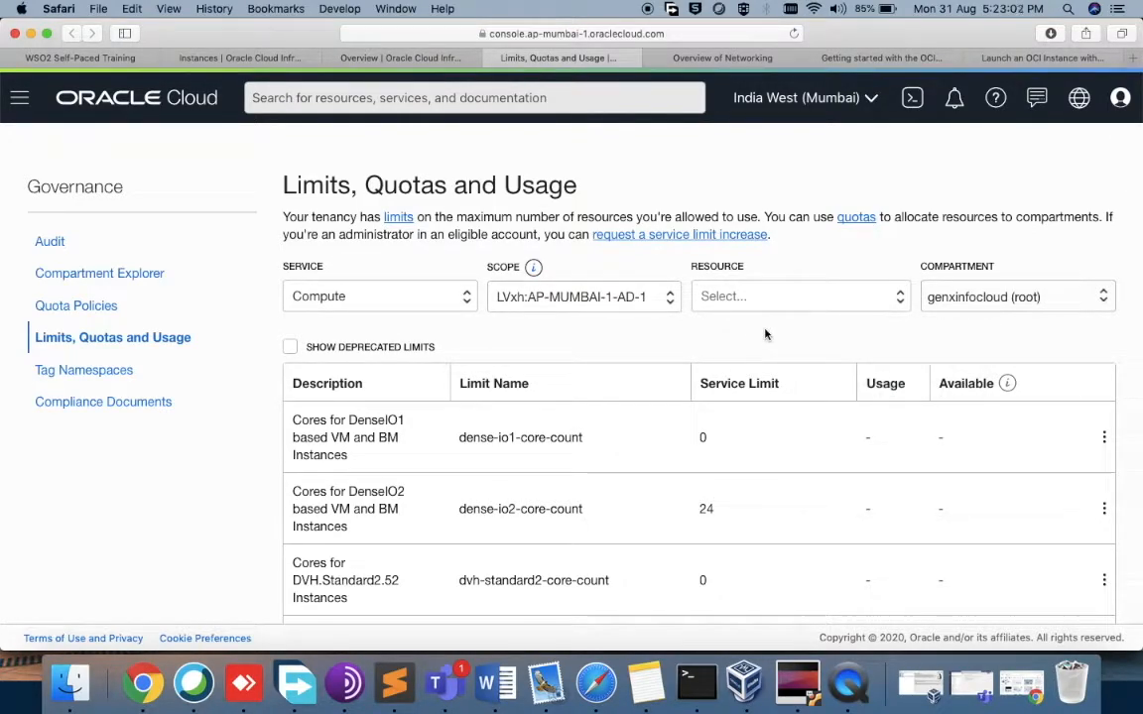
Examine the service limit, usage and availability of every entry in the Compute limits table
scroll(765, 335, down, 5)
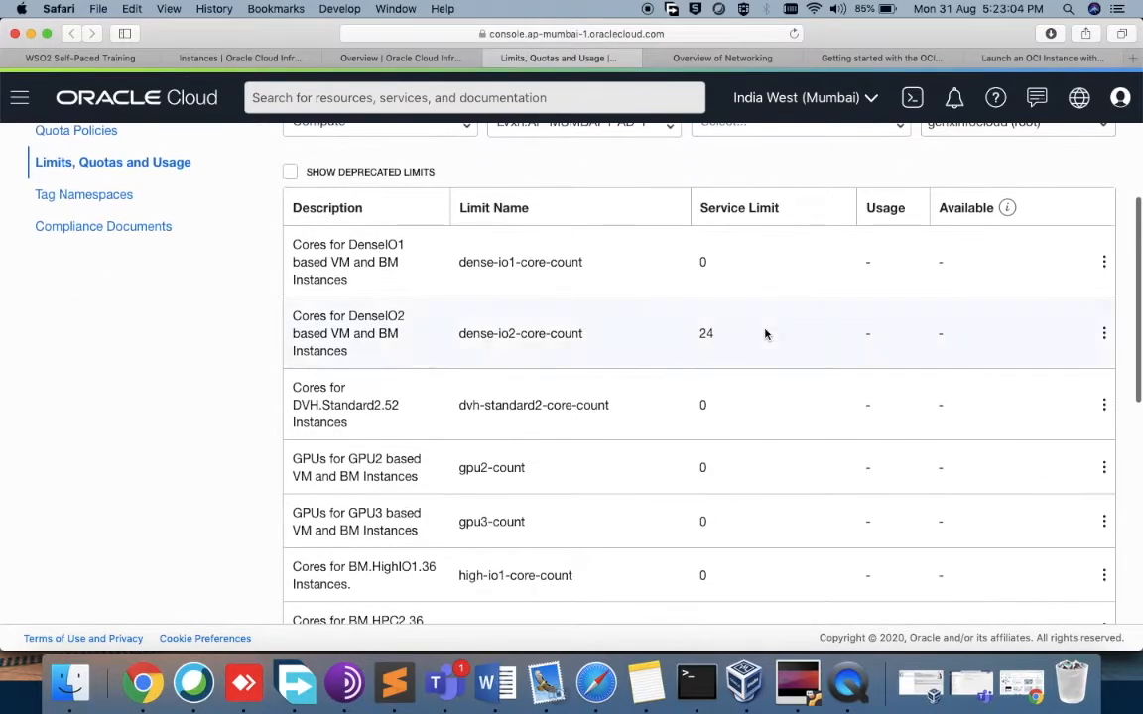
scroll(765, 334, down, 2)
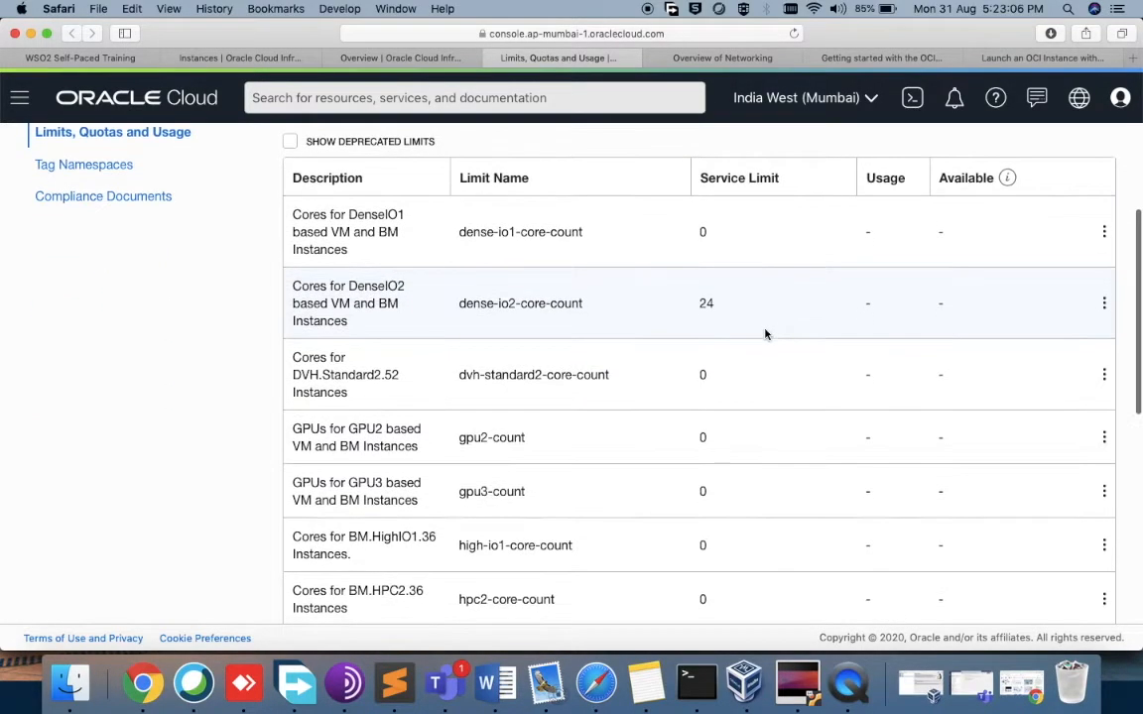
scroll(766, 334, down, 6)
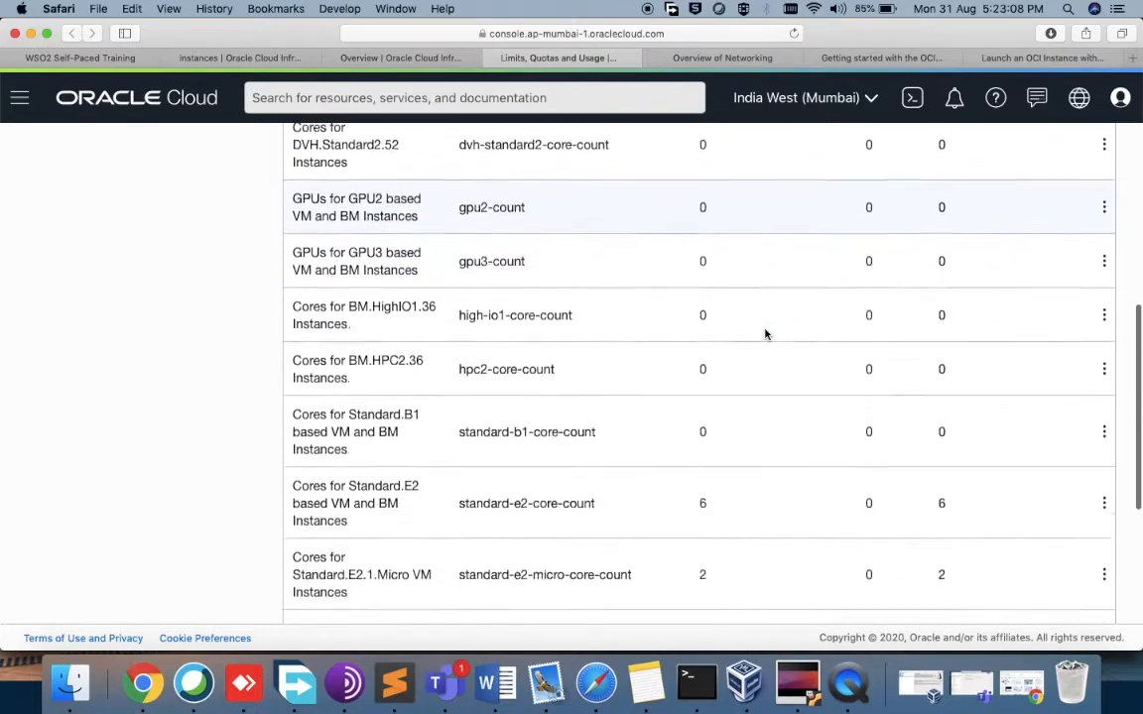
scroll(765, 335, down, 2)
scroll(765, 334, down, 3)
scroll(765, 334, down, 3)
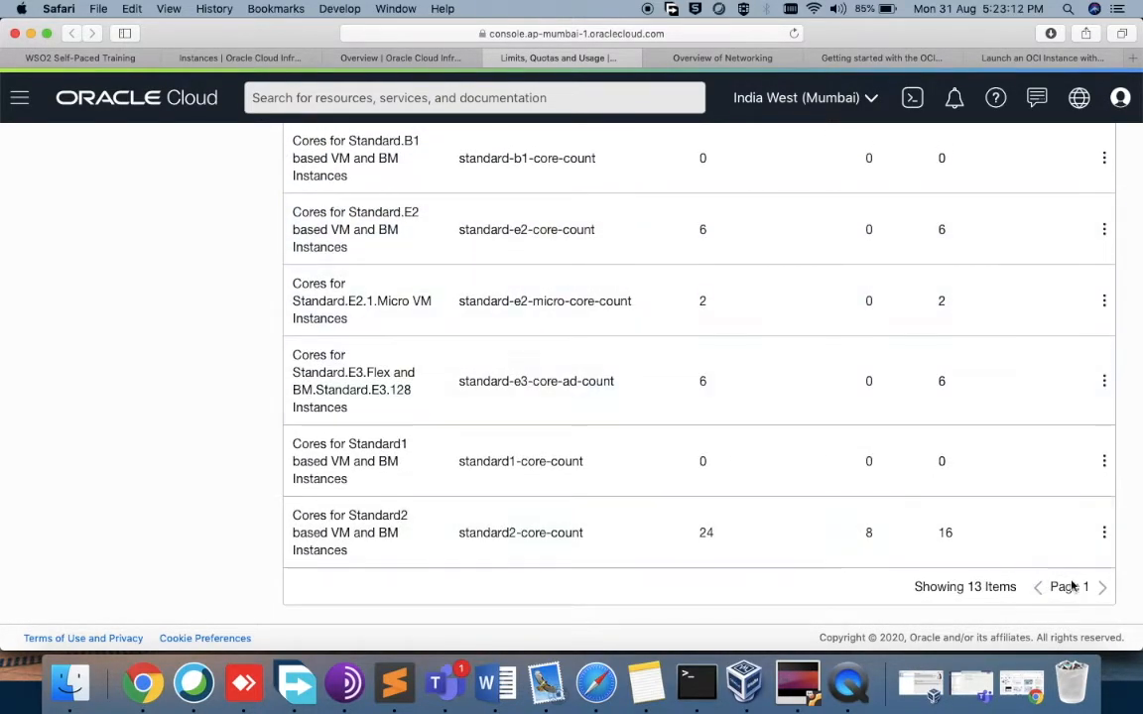
scroll(917, 402, up, 10)
scroll(918, 402, up, 3)
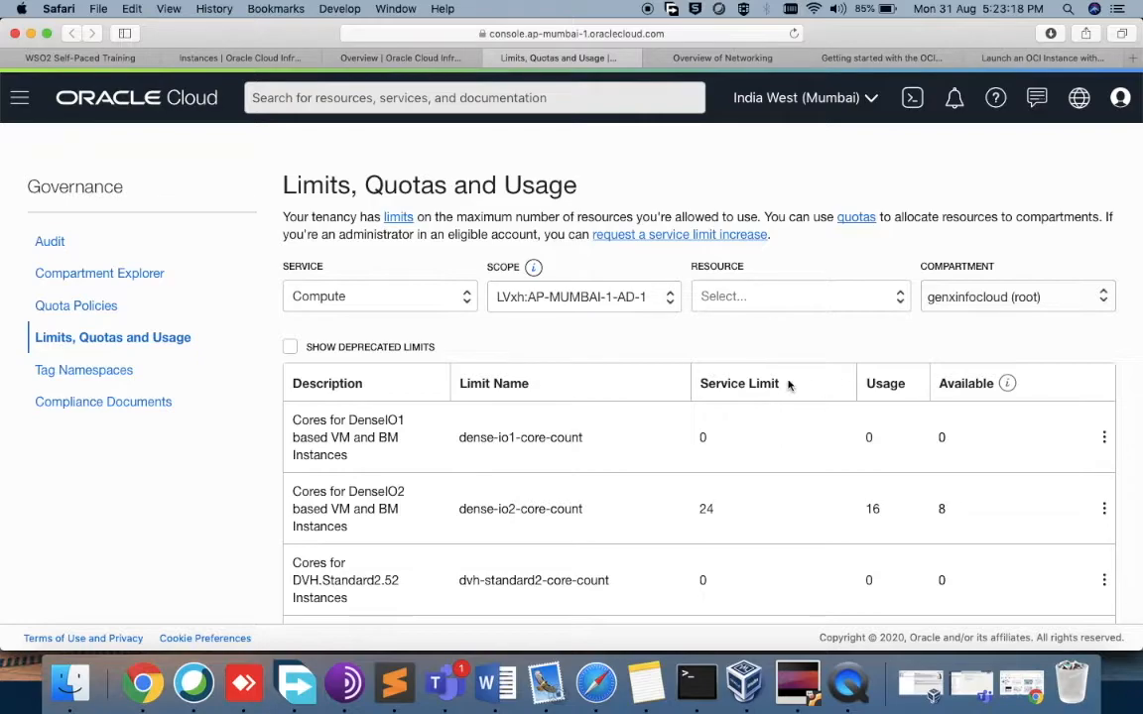
Search the limits page for the text "VCN"
scroll(789, 382, down, 3)
key(super+f)
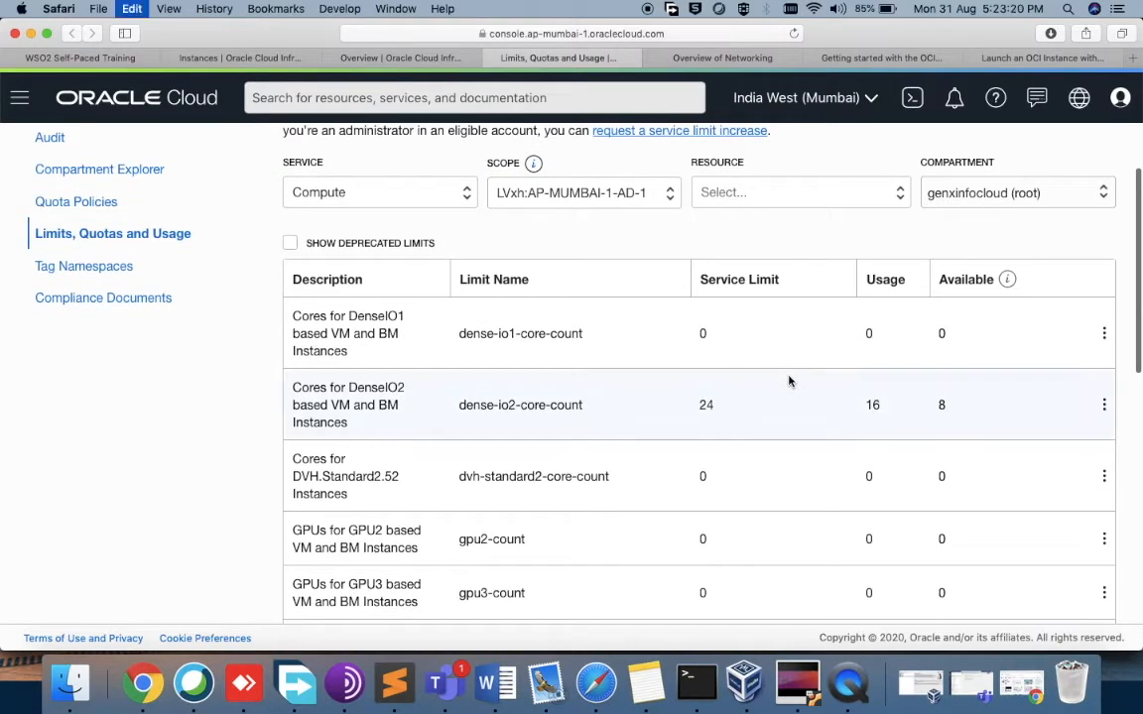
text(VCN)
key(Return)
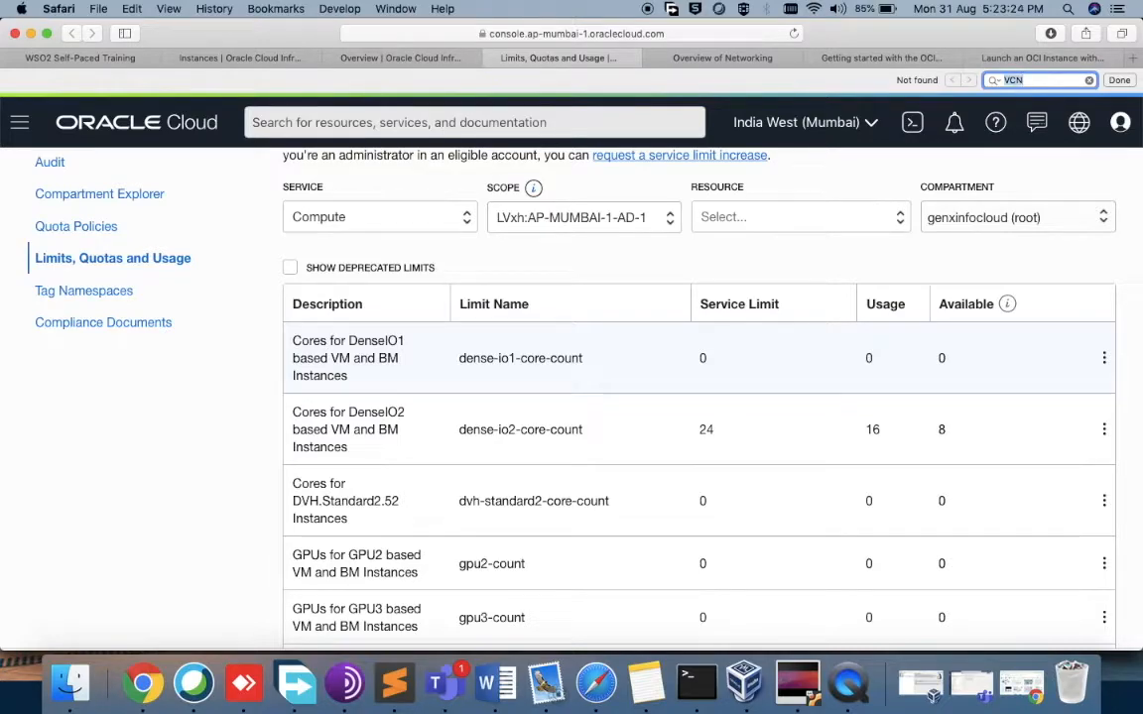
Search the limits page for "Virtual Cloud" instead, and clear the search text
key(BackSpace)
text(Virtual Cloud)
key(BackSpace)
key(BackSpace)
key(BackSpace)
key(BackSpace)
key(BackSpace)
key(BackSpace)
key(BackSpace)
key(BackSpace)
key(BackSpace)
key(BackSpace)
key(BackSpace)
key(BackSpace)
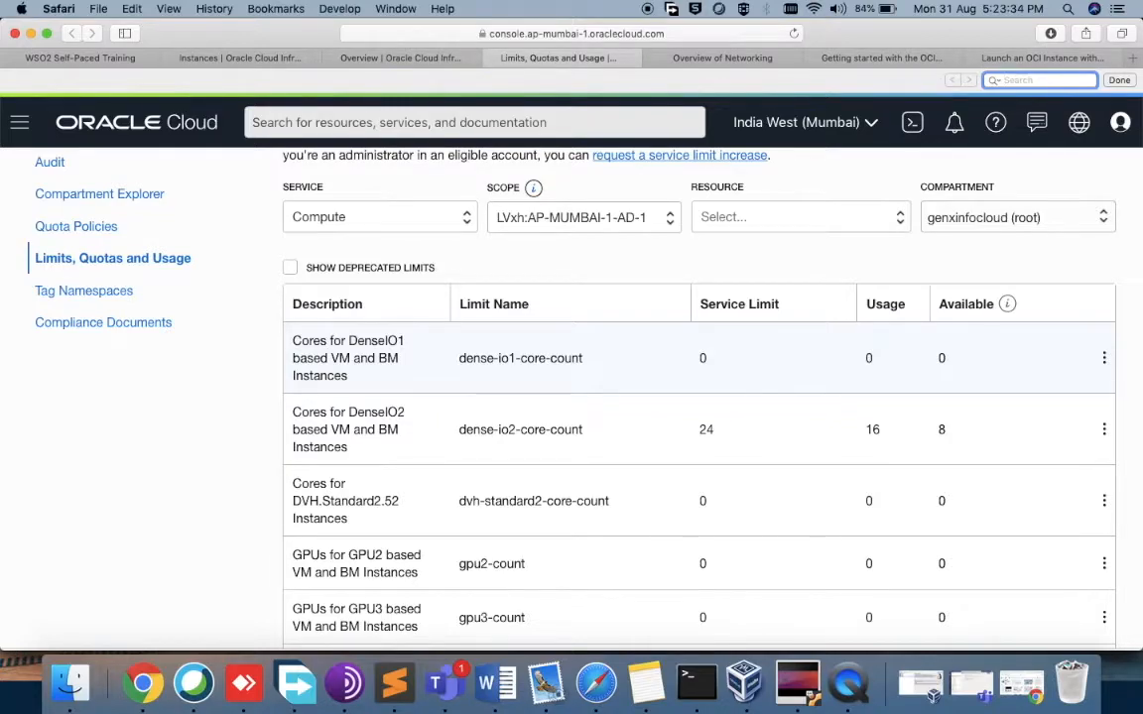
Filter the Compute limits by the VM.Standard2.2 resource and check them with deprecated limits shown, then hide the deprecated limits
click(793, 248)
click(784, 218)
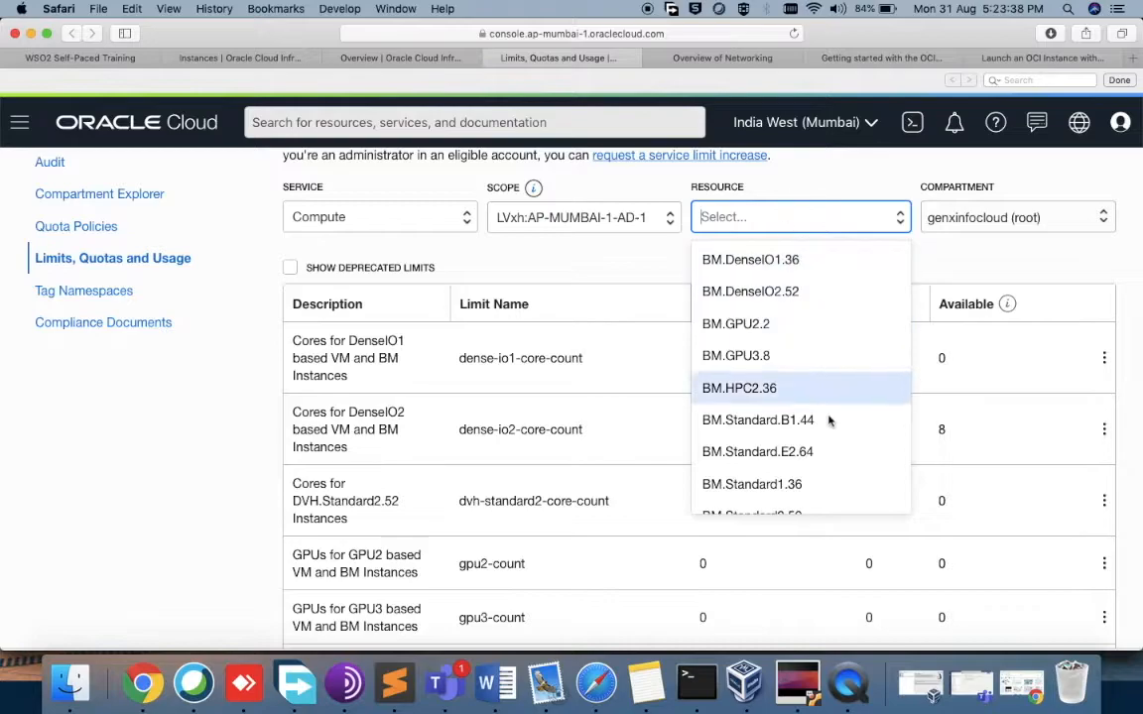
scroll(830, 418, down, 5)
scroll(829, 421, down, 5)
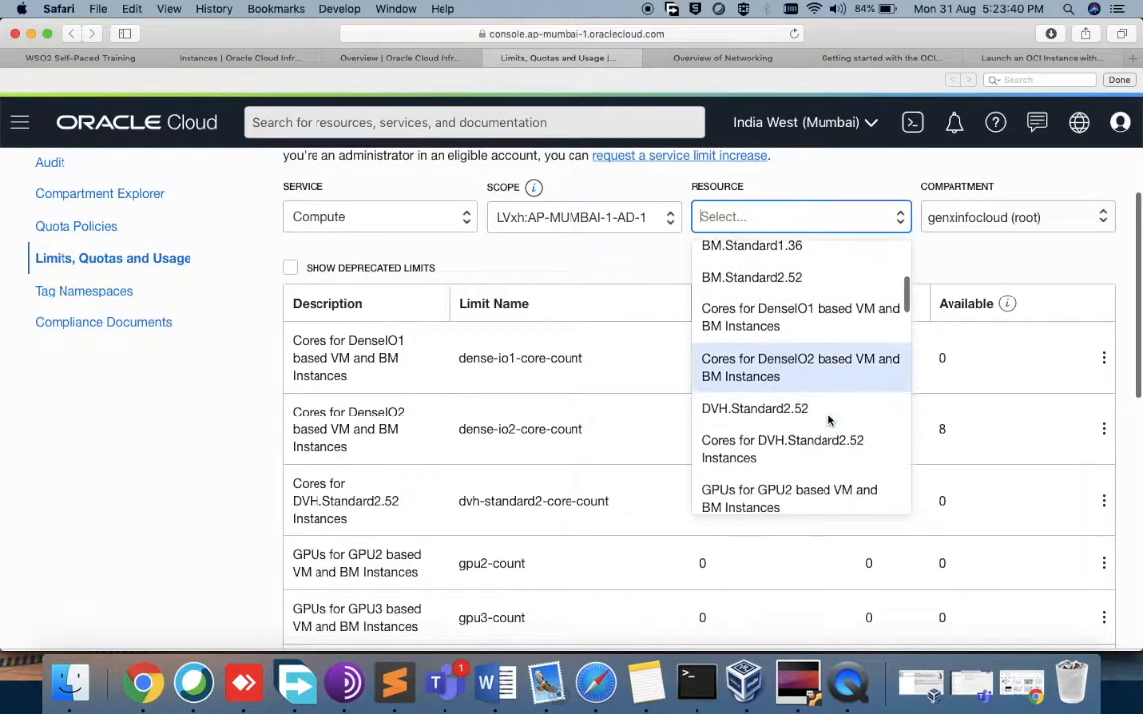
scroll(829, 421, down, 3)
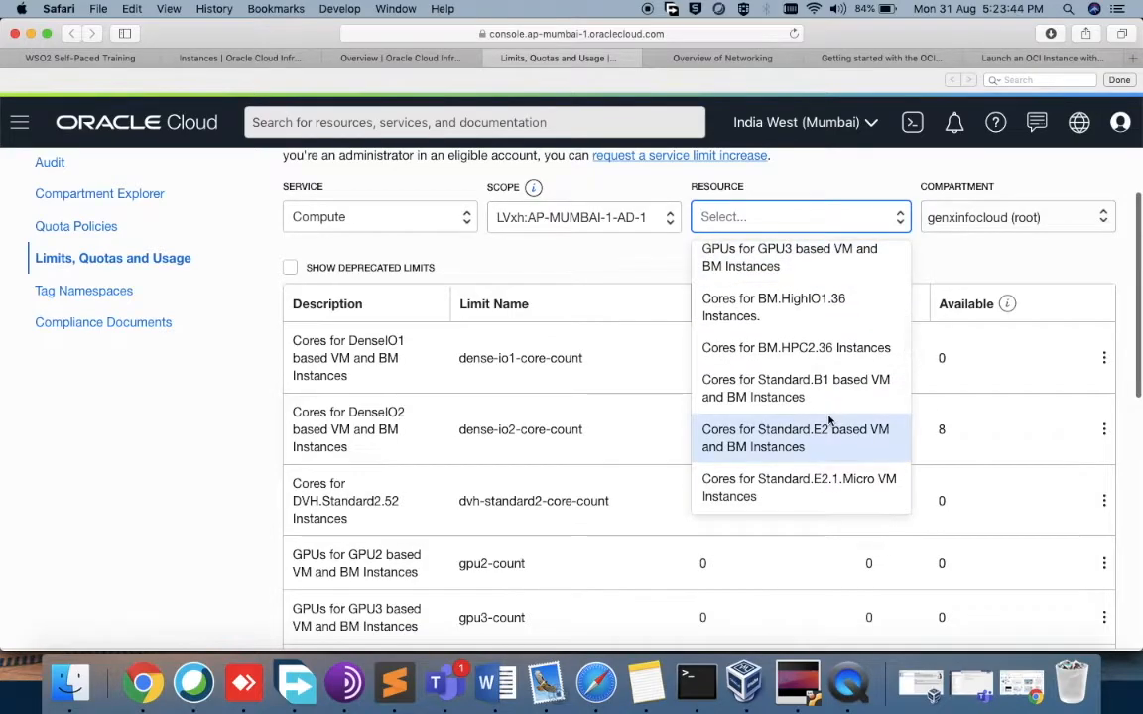
scroll(830, 352, up, 10)
scroll(832, 355, down, 10)
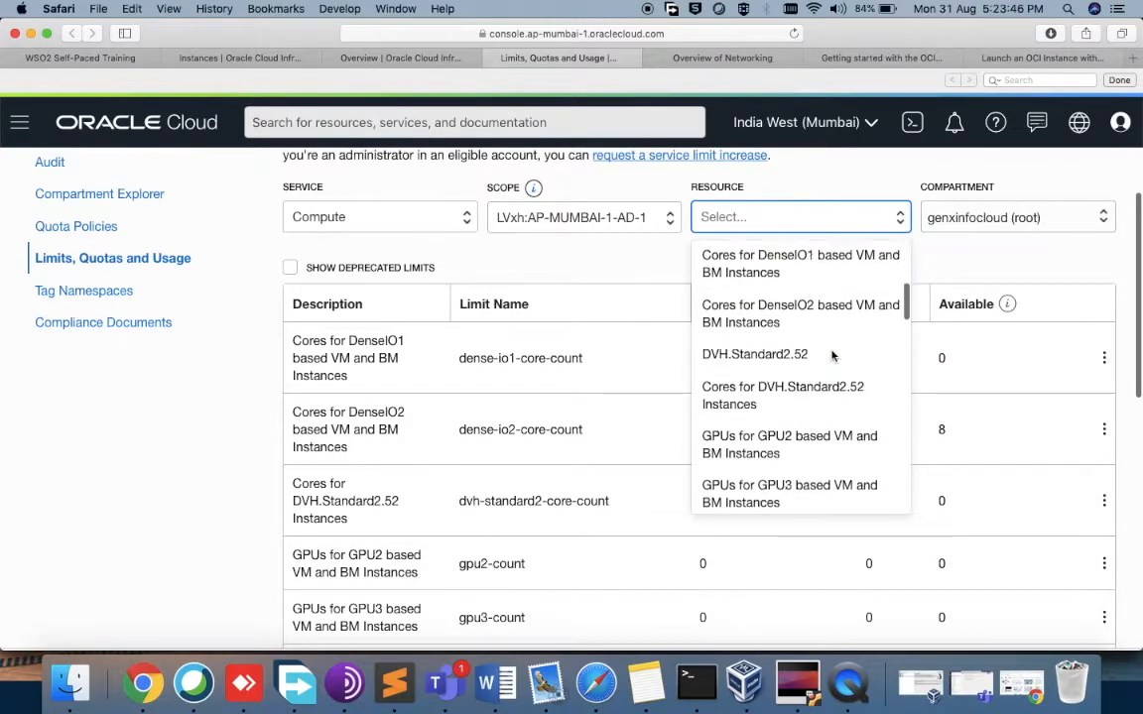
scroll(832, 355, down, 5)
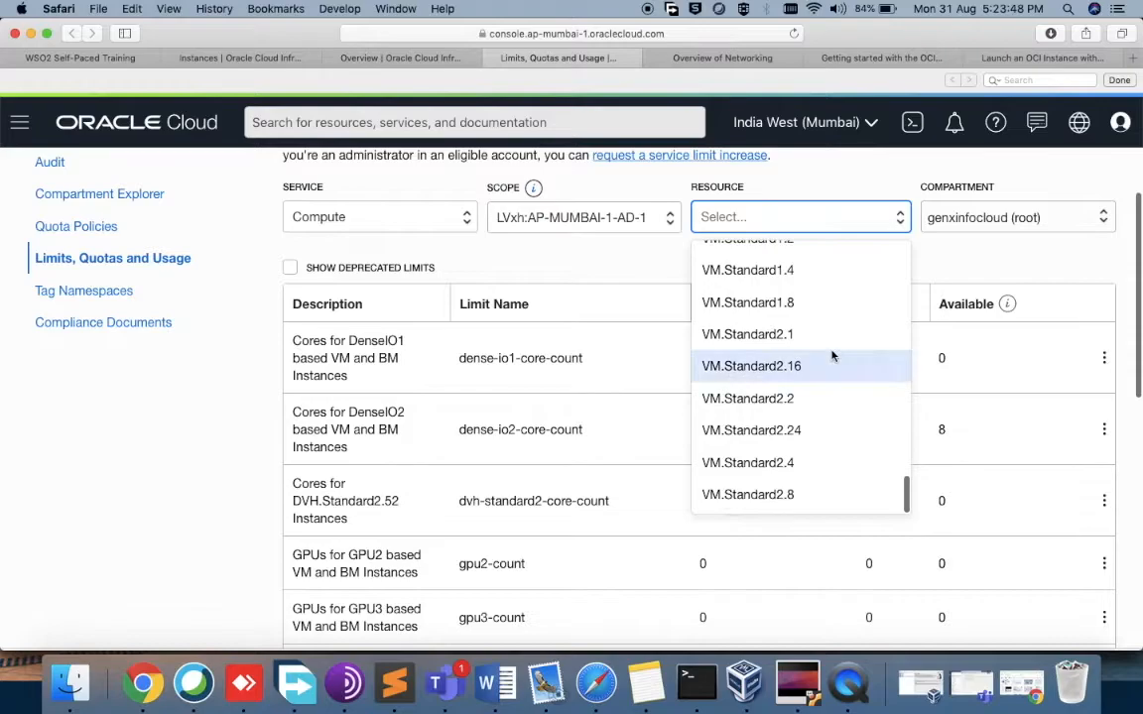
click(817, 400)
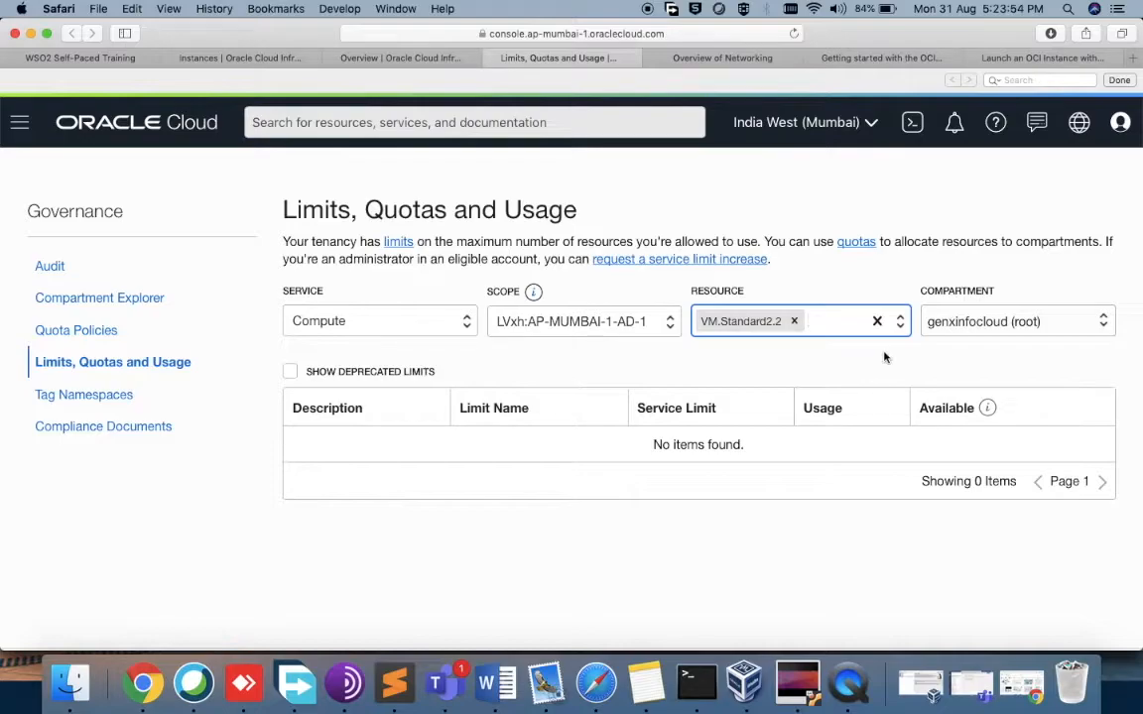
click(289, 374)
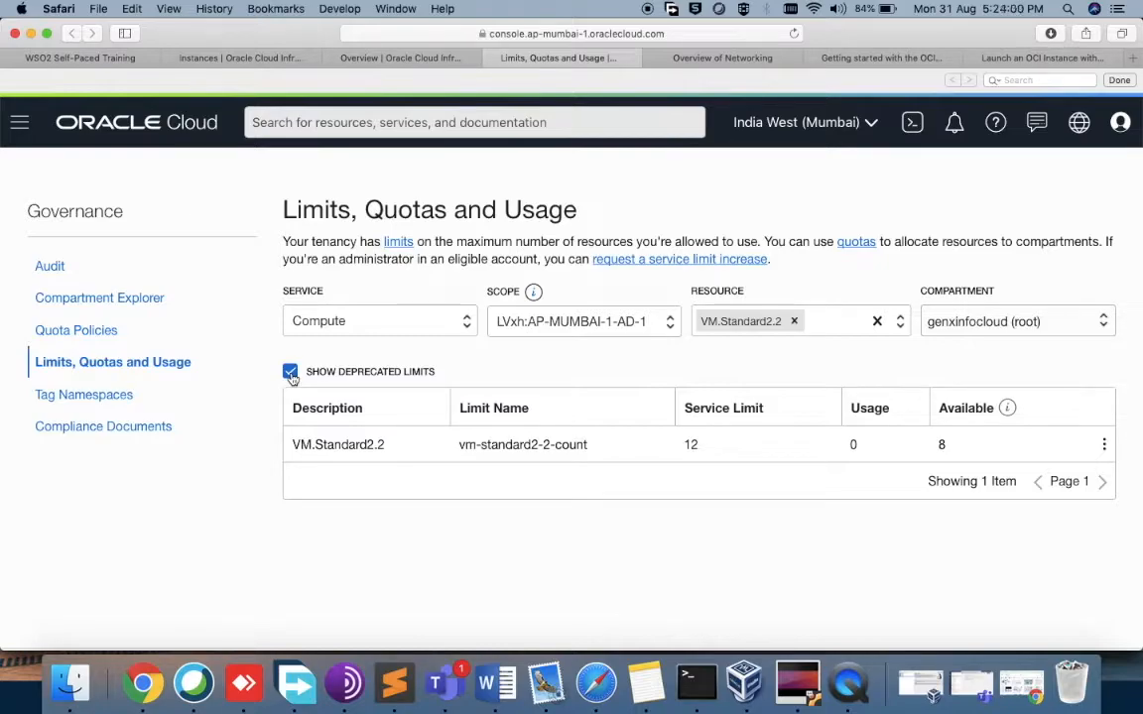
click(290, 373)
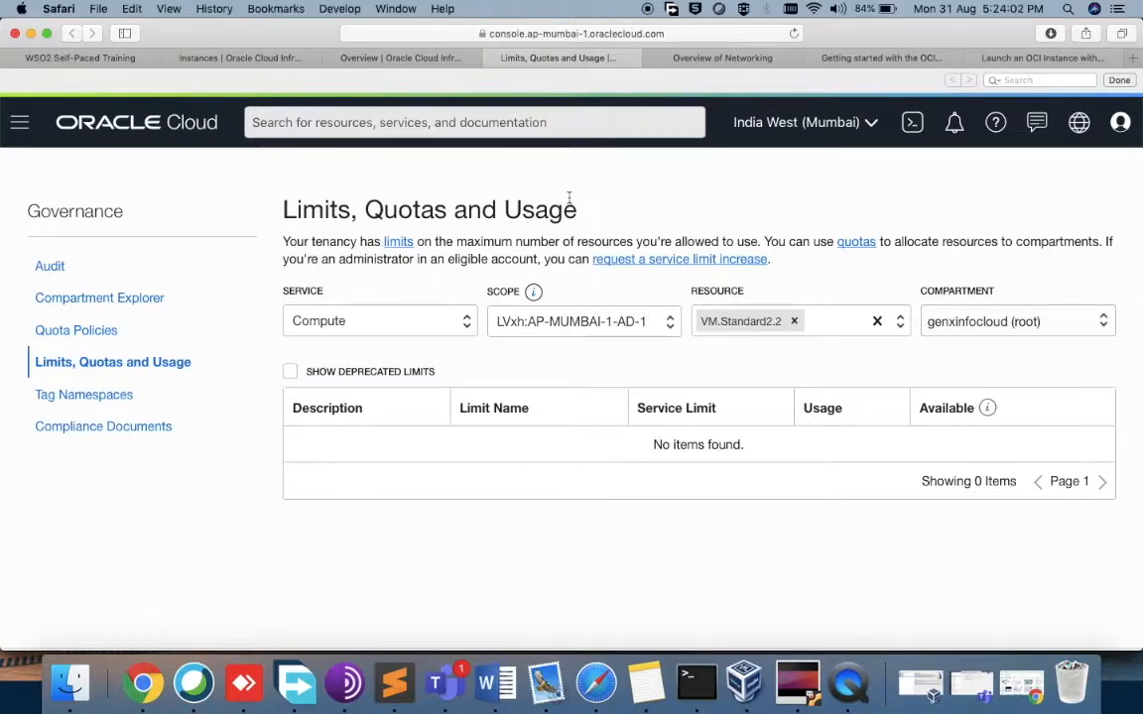
Return to the VCN with Internet Connectivity form and name the VCN blockchain_vcn
click(411, 65)
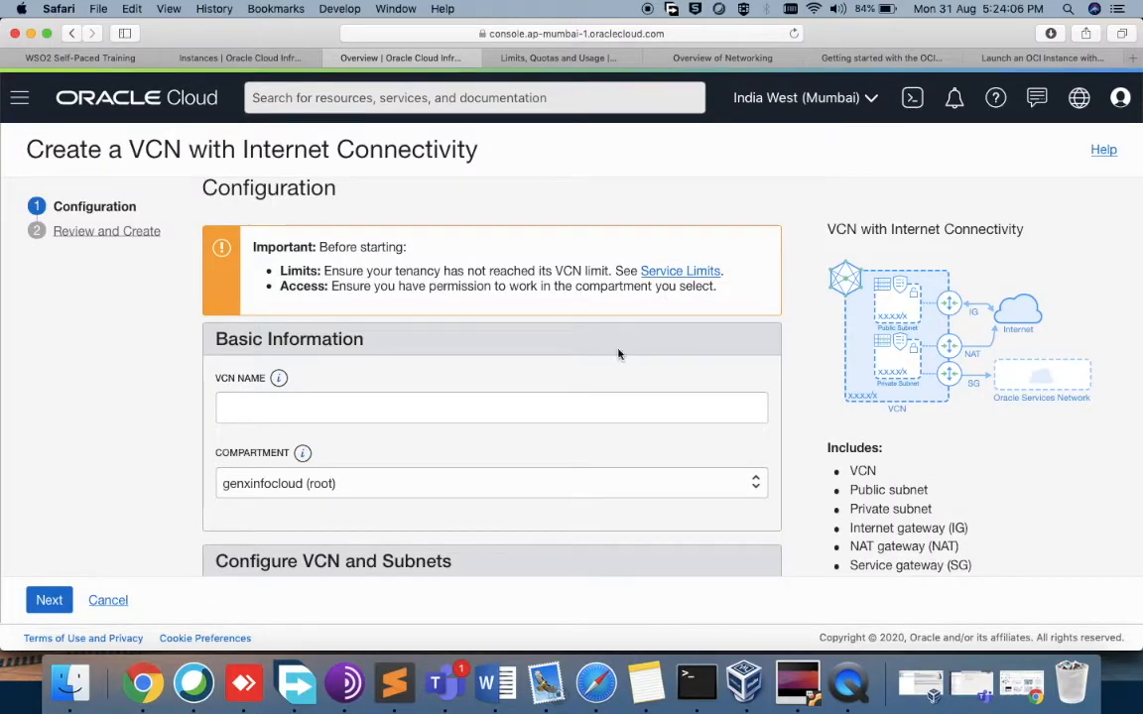
click(443, 406)
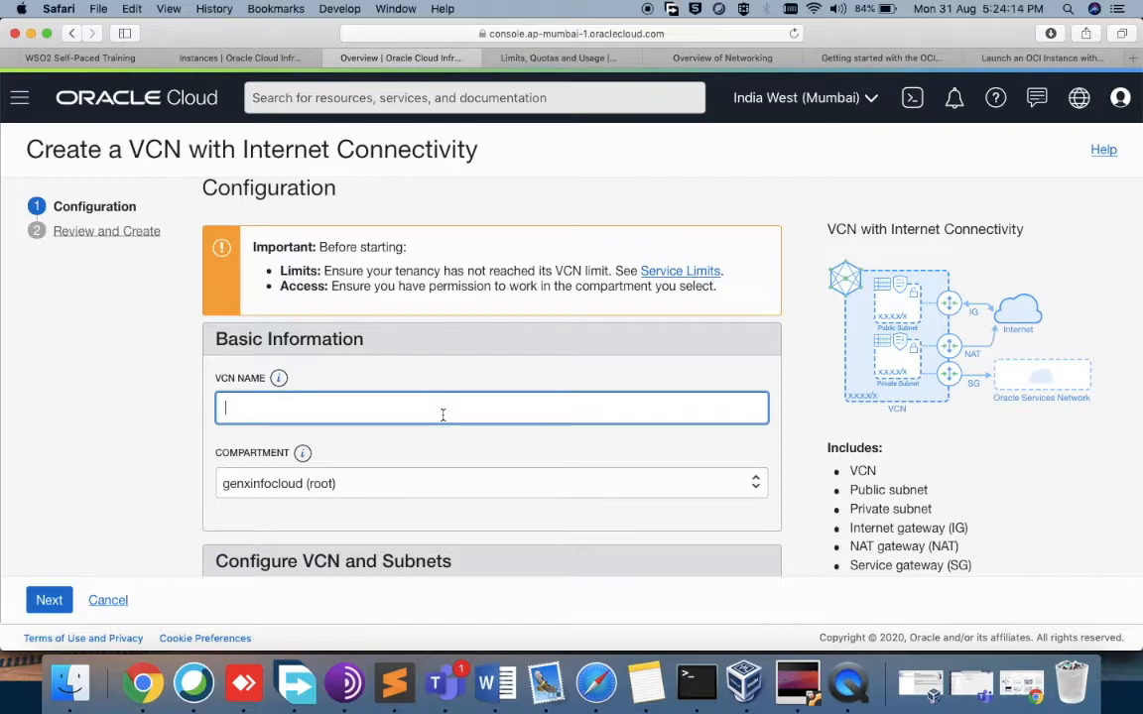
text(blockchain_vc)
Keep the default VCN and subnet CIDR blocks and DNS hostnames enabled, and proceed to the review of the VCN
scroll(355, 347, down, 3)
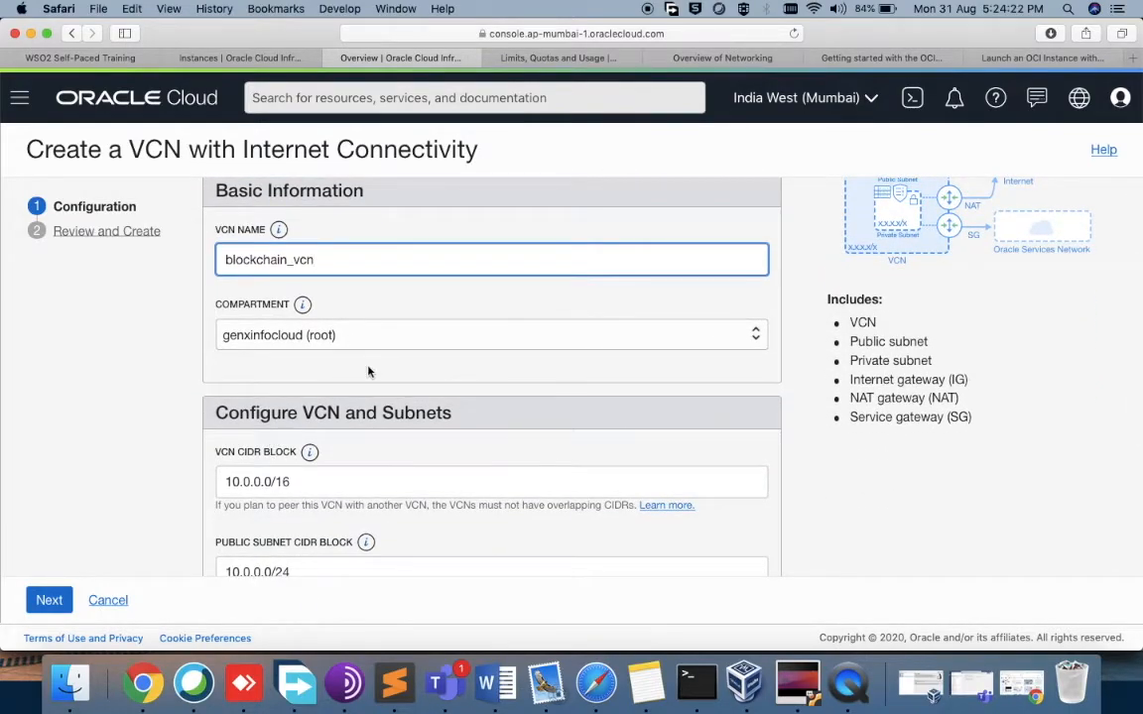
scroll(330, 328, down, 3)
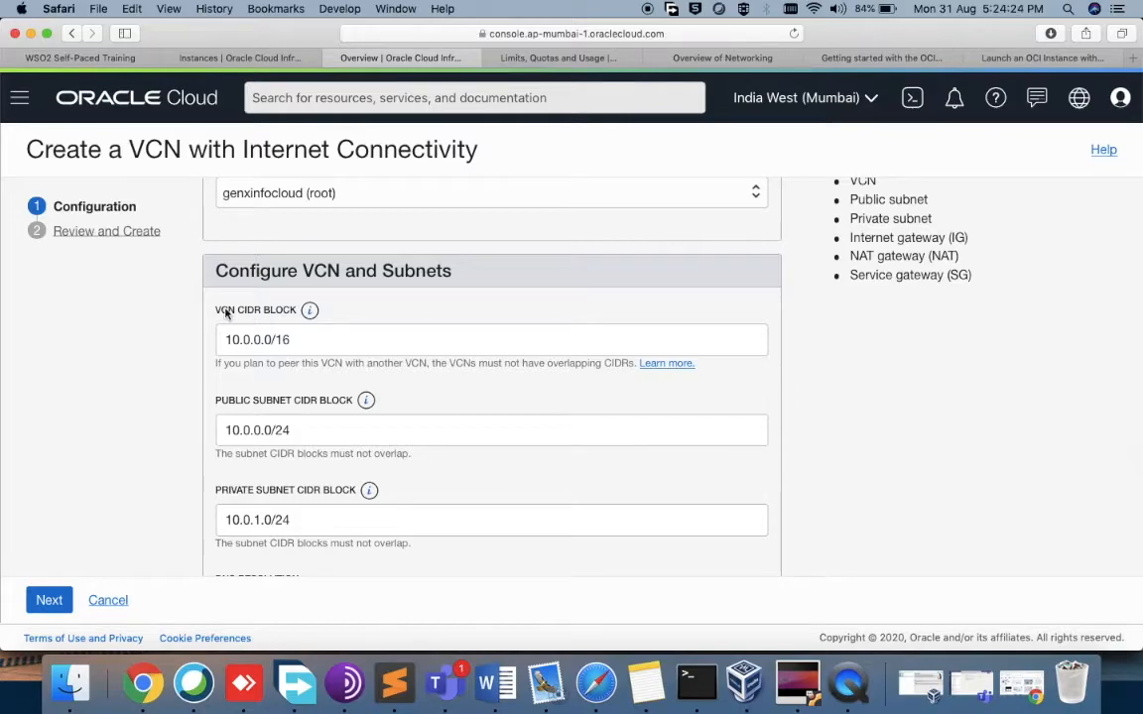
click(318, 346)
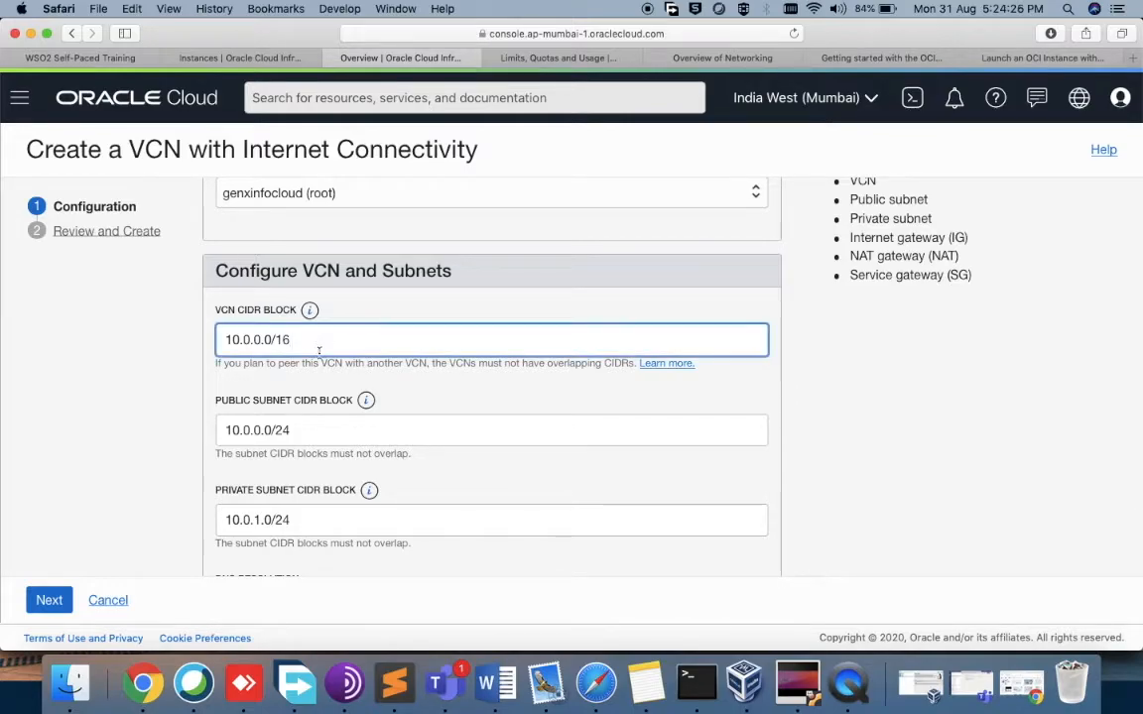
click(317, 436)
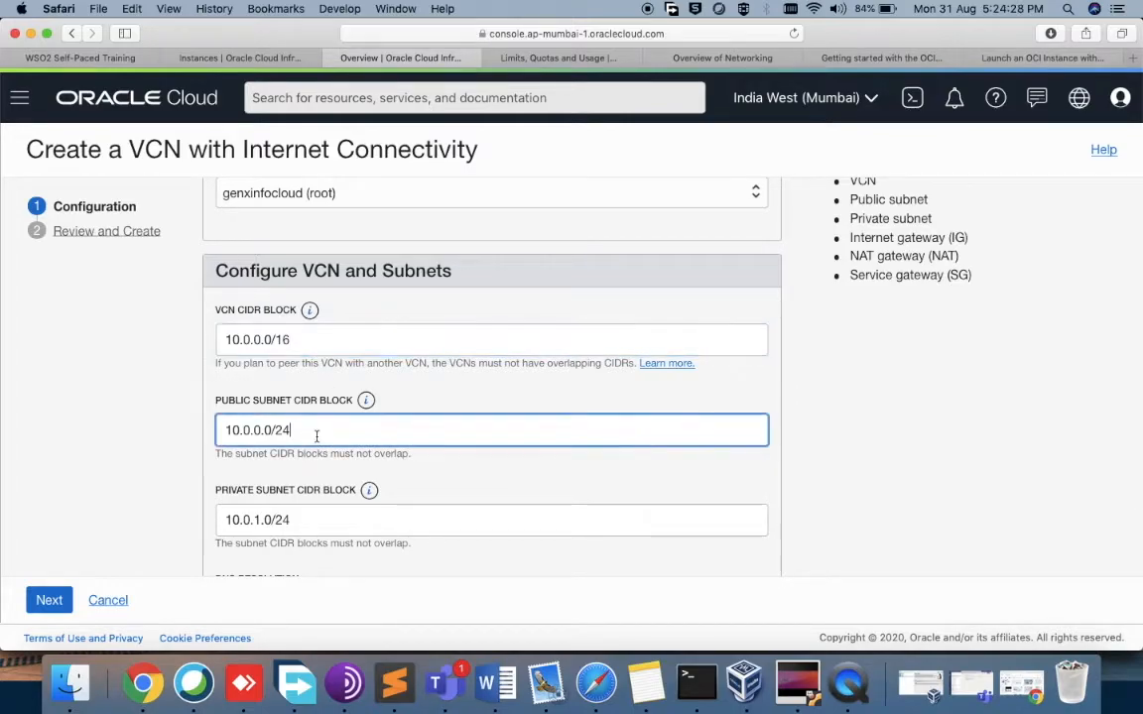
scroll(317, 437, down, 3)
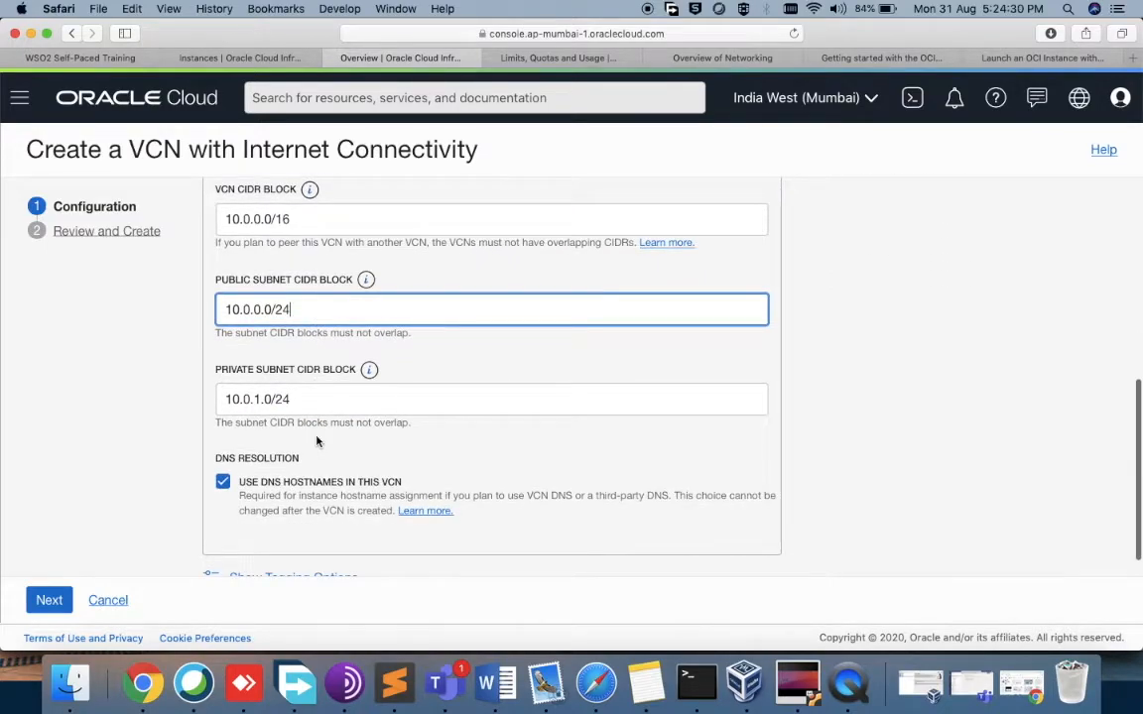
scroll(316, 441, down, 1)
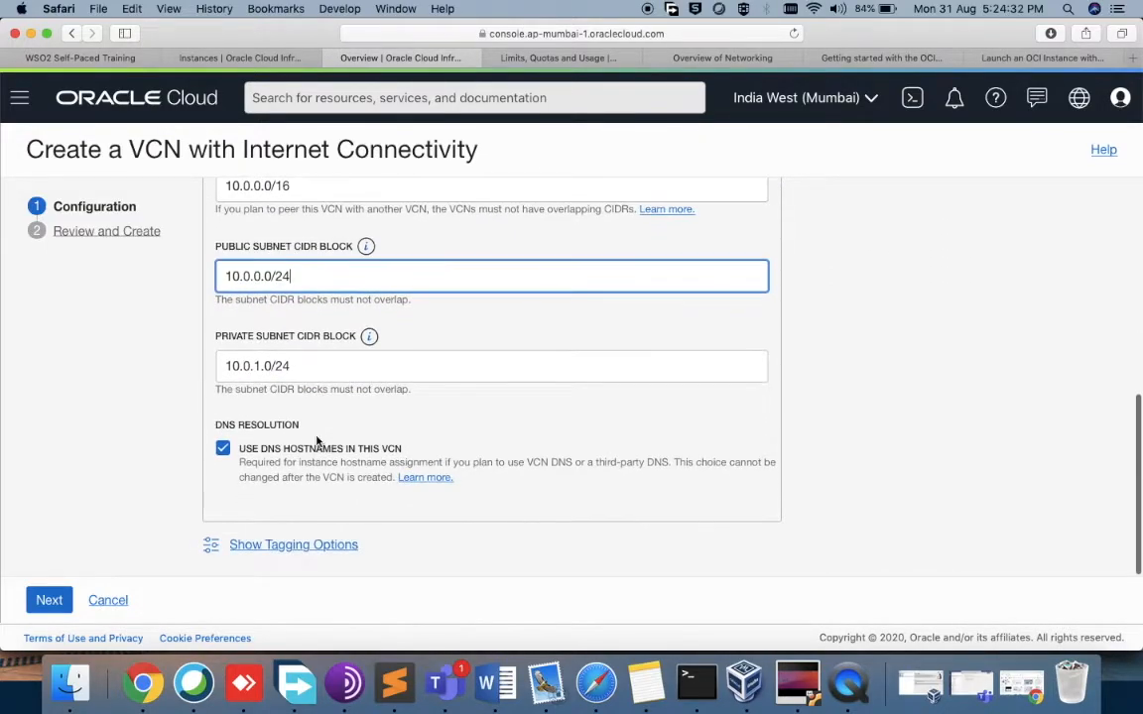
click(49, 601)
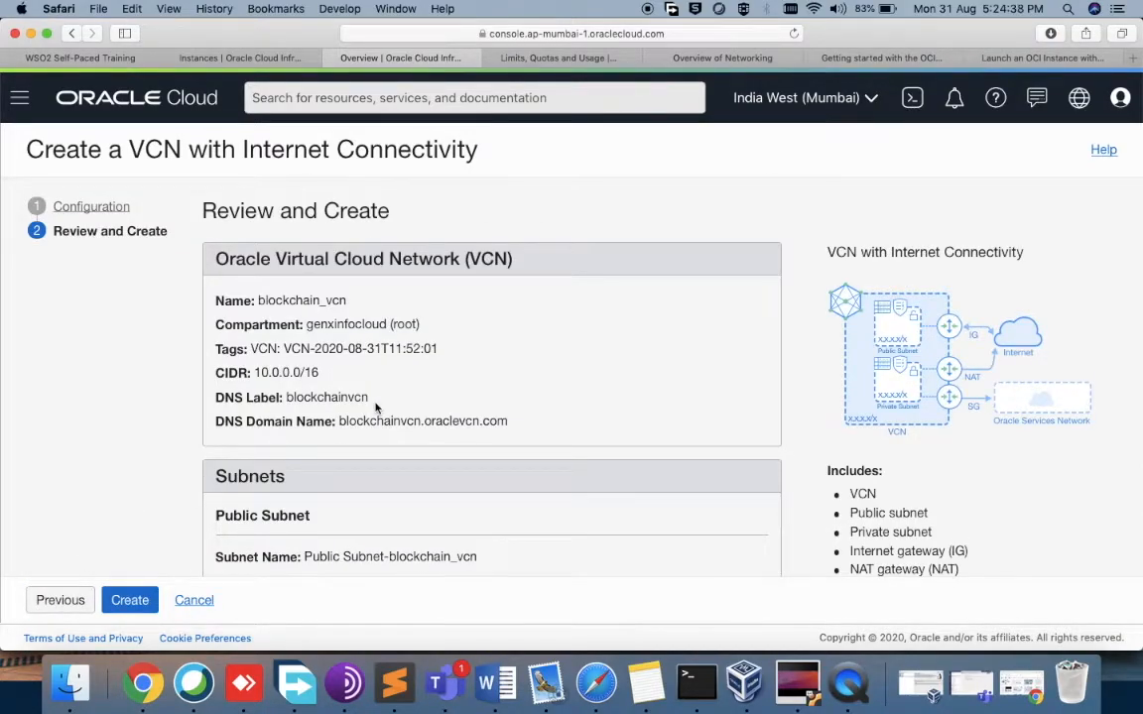
Check the VCN details in the review, return to the configuration and show the tagging options
scroll(375, 407, down, 2)
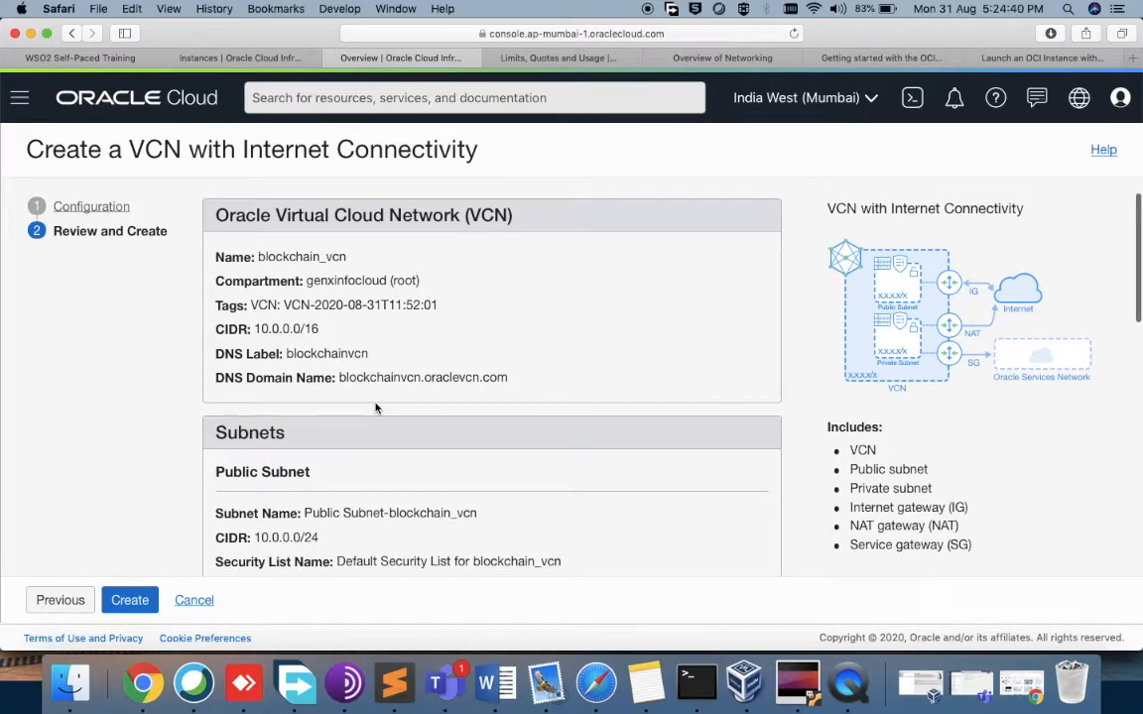
double_click(272, 256)
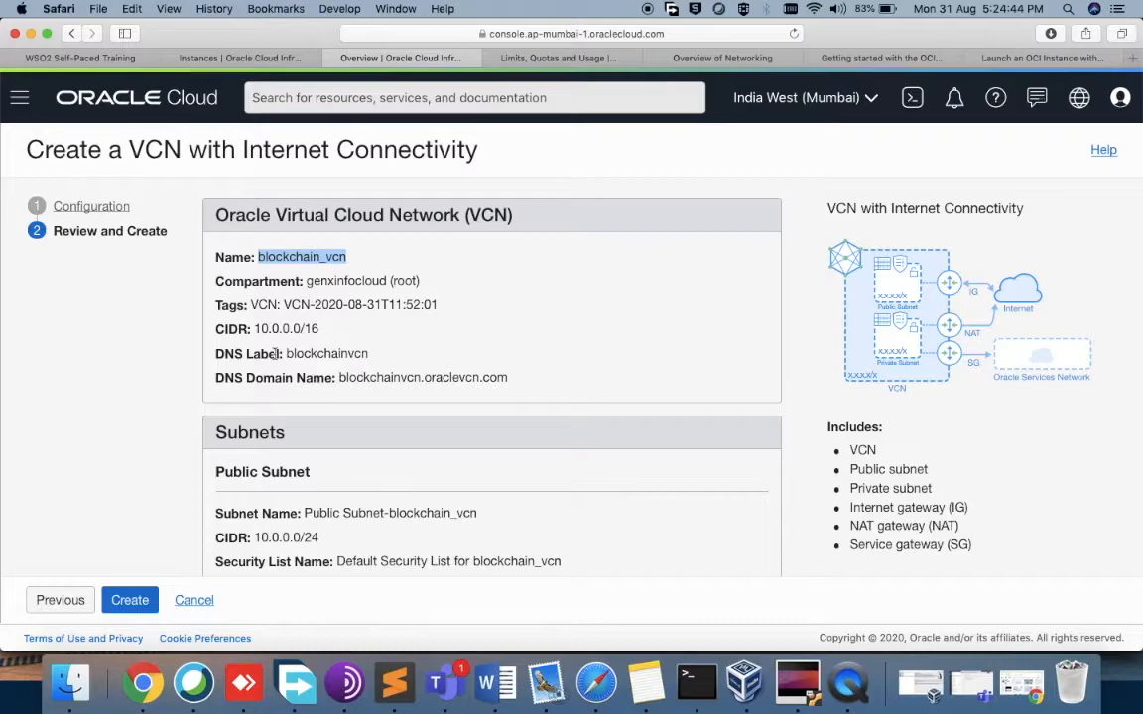
click(65, 602)
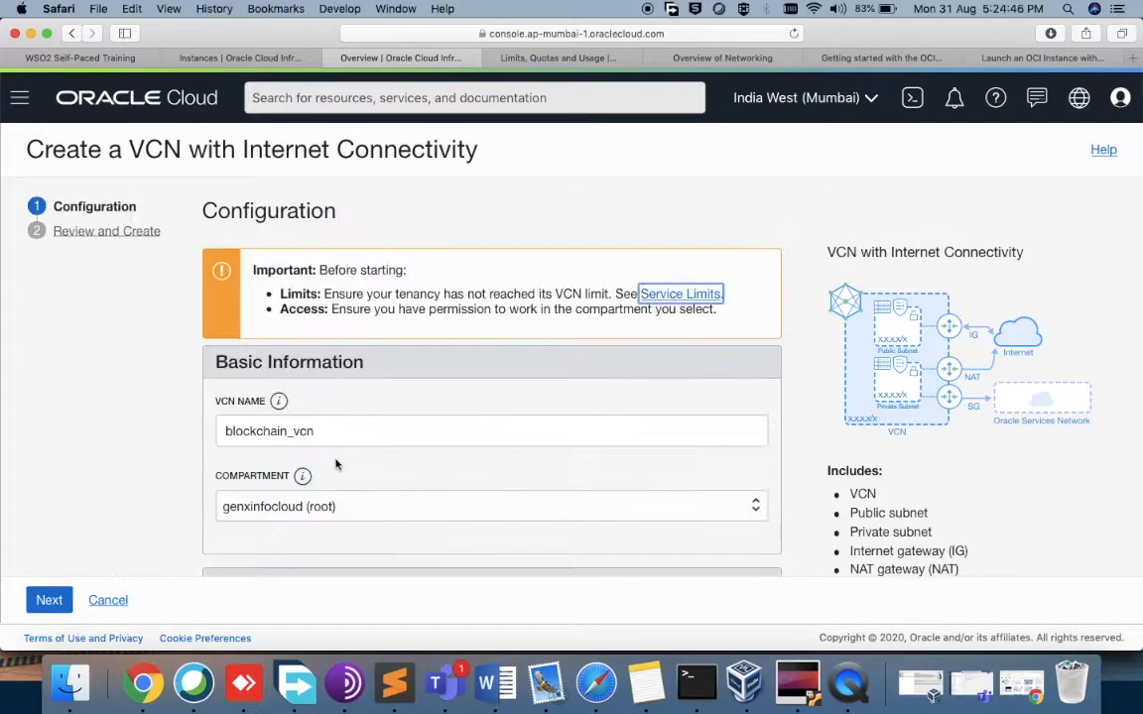
scroll(358, 470, down, 10)
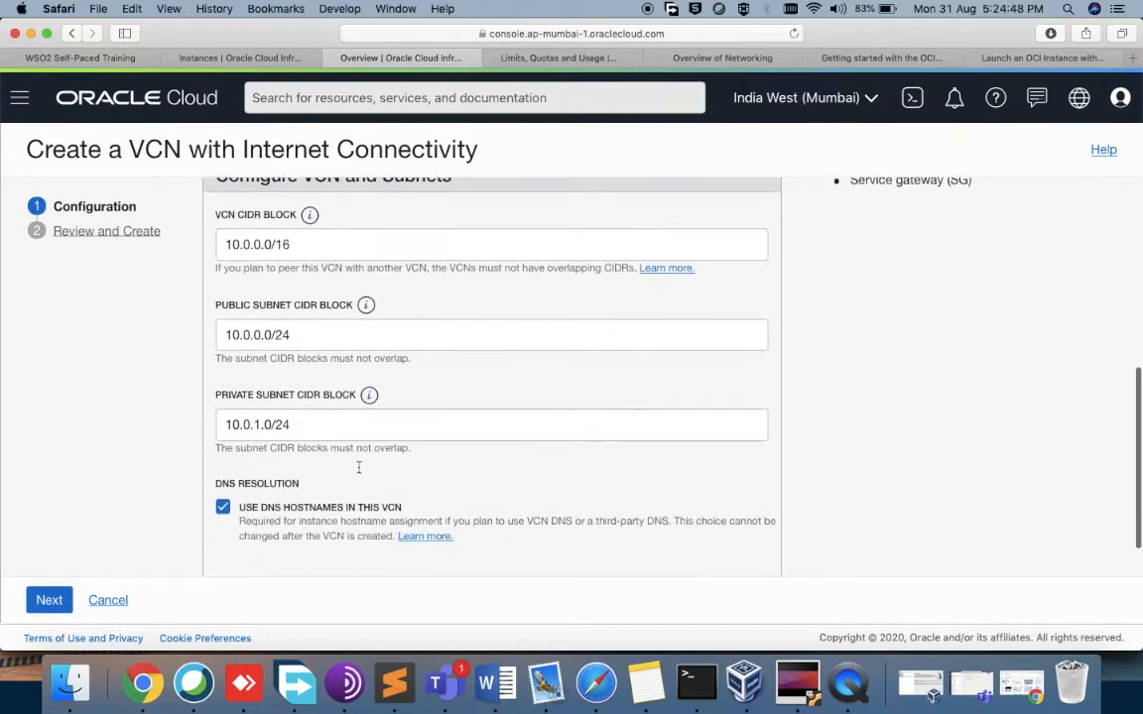
click(295, 541)
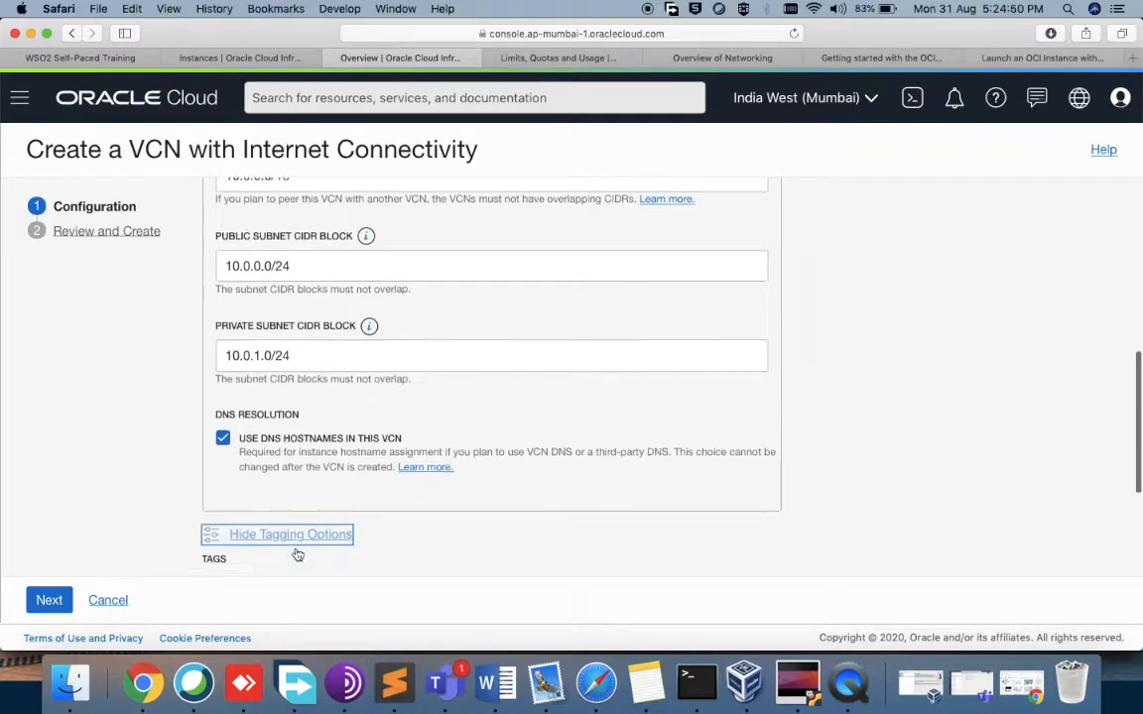
scroll(295, 552, down, 5)
triple_click(599, 478)
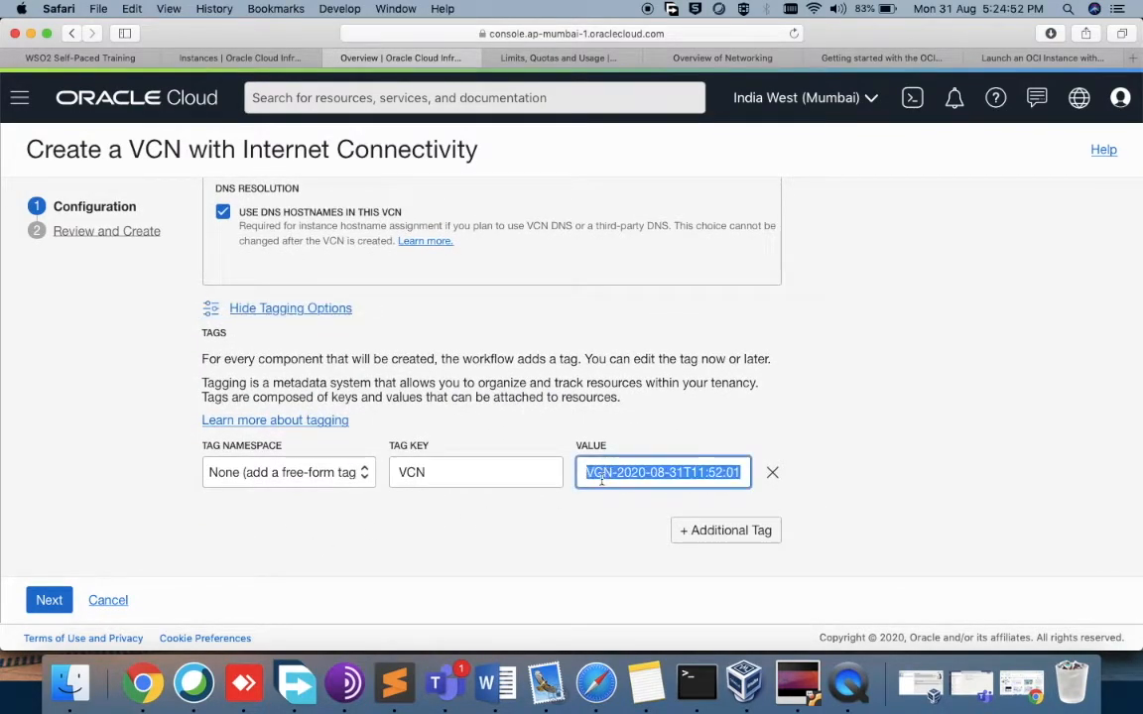
click(684, 531)
click(453, 535)
text(VC)
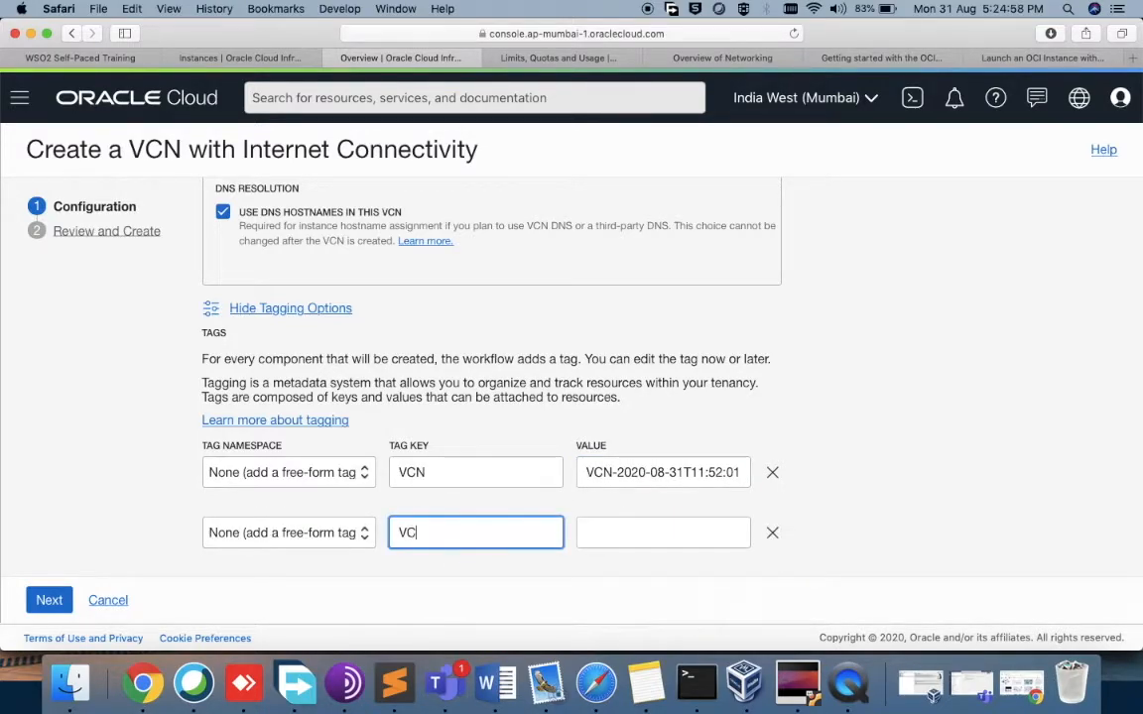
key(BackSpace)
key(BackSpace)
click(773, 533)
Set the value of the VCN tag to blockchain_tg and proceed to the review
triple_click(699, 472)
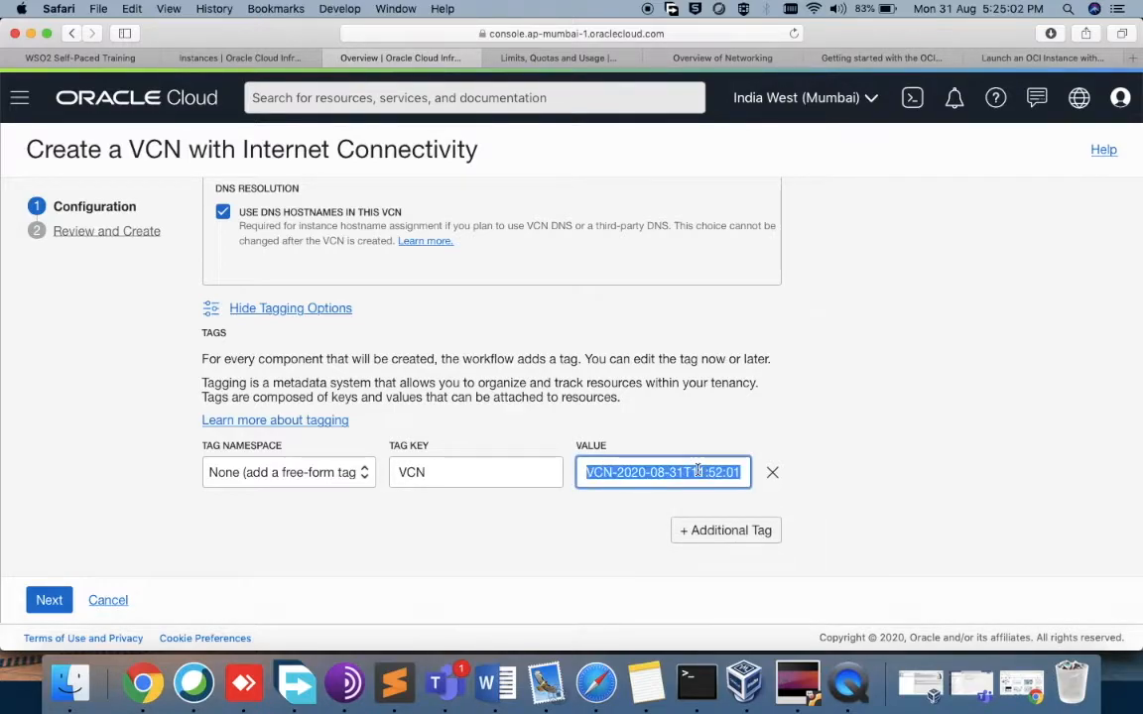
text(blockchain)
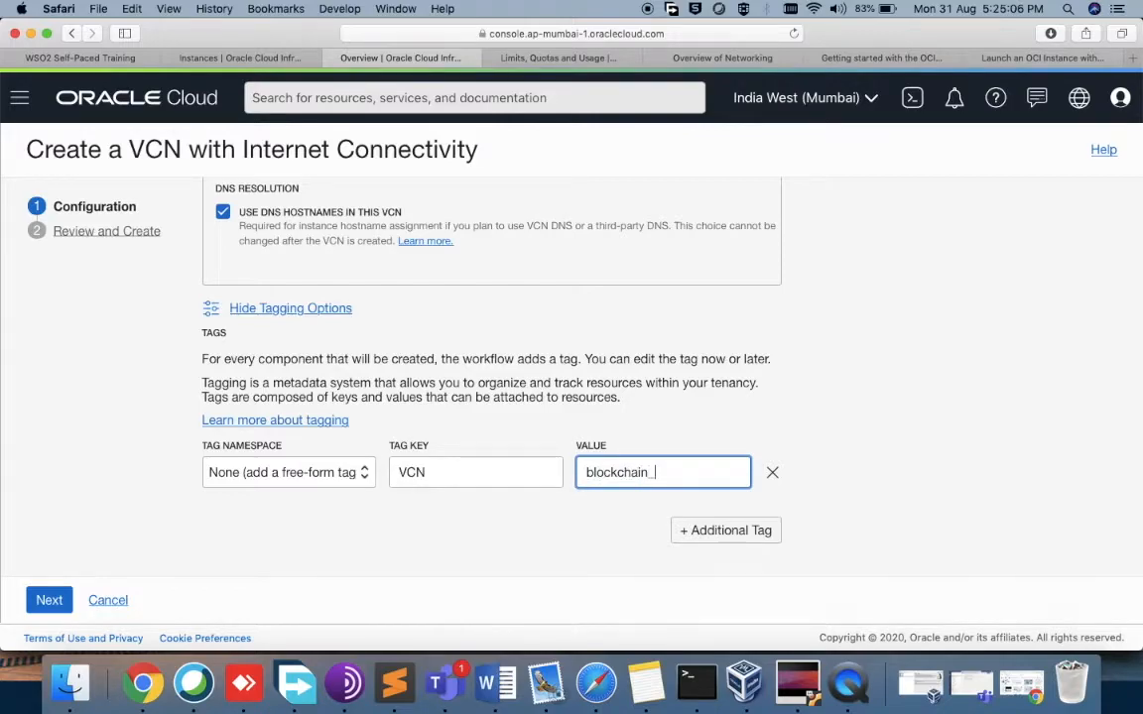
text(_tg)
click(49, 601)
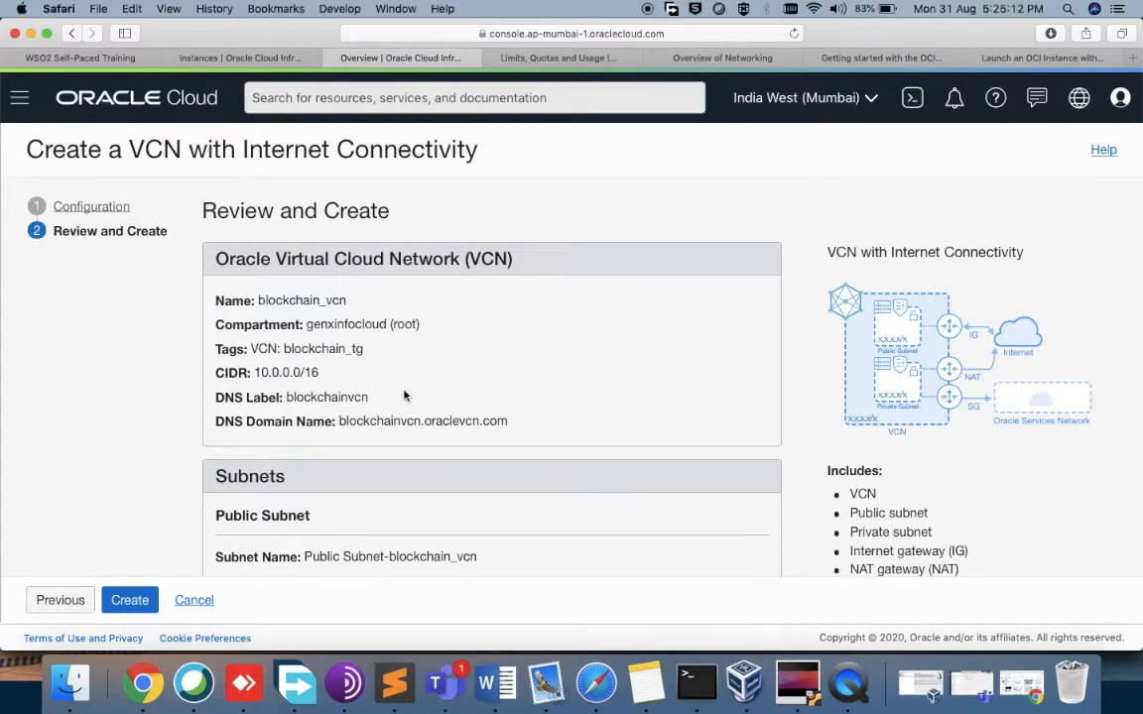
Review the VCN's subnets, gateways and route tables, and examine the rules of the Default Security List for blockchain_vcn
scroll(404, 396, down, 2)
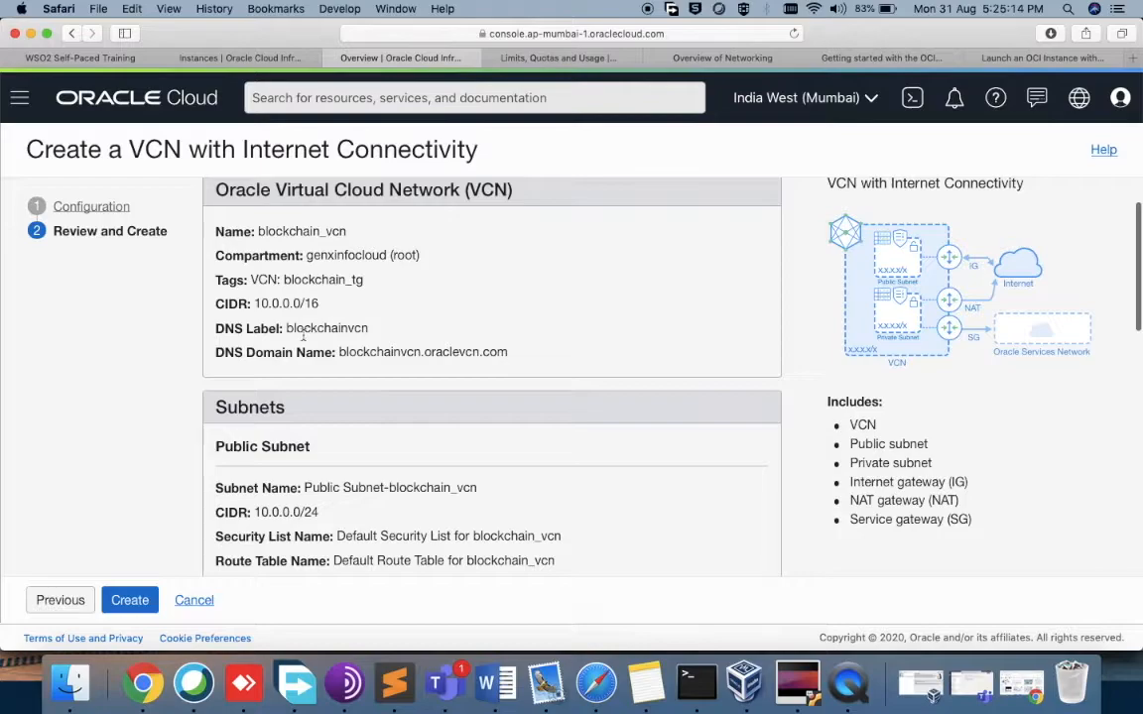
scroll(420, 350, down, 3)
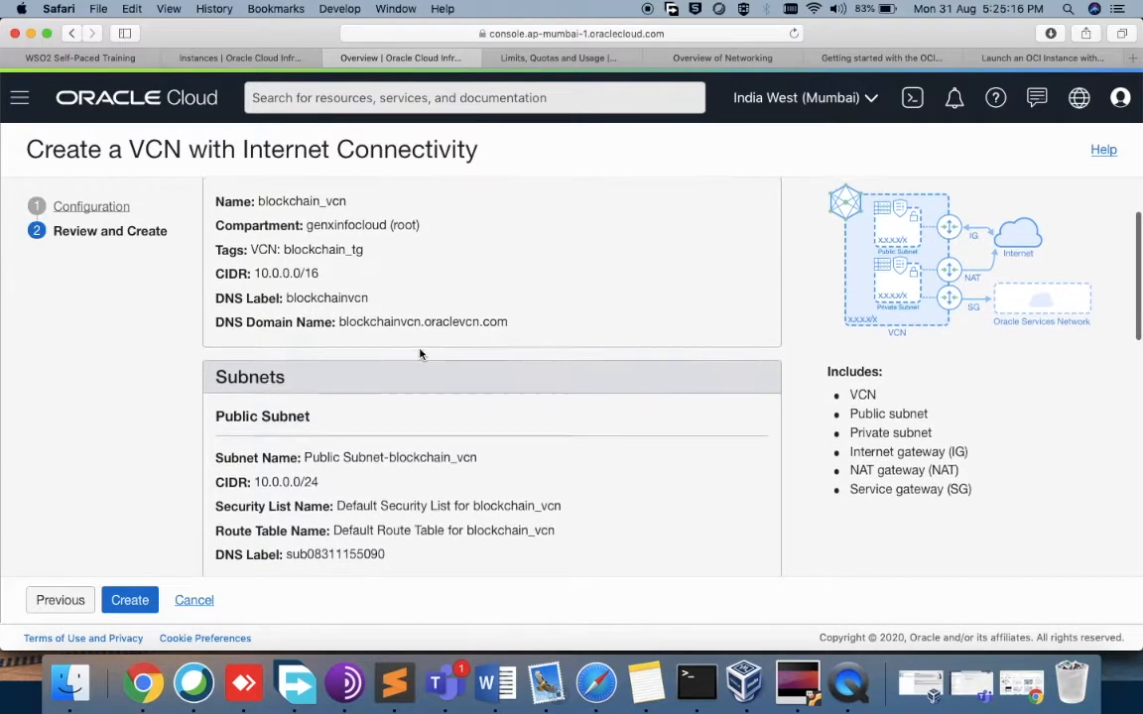
scroll(419, 354, down, 5)
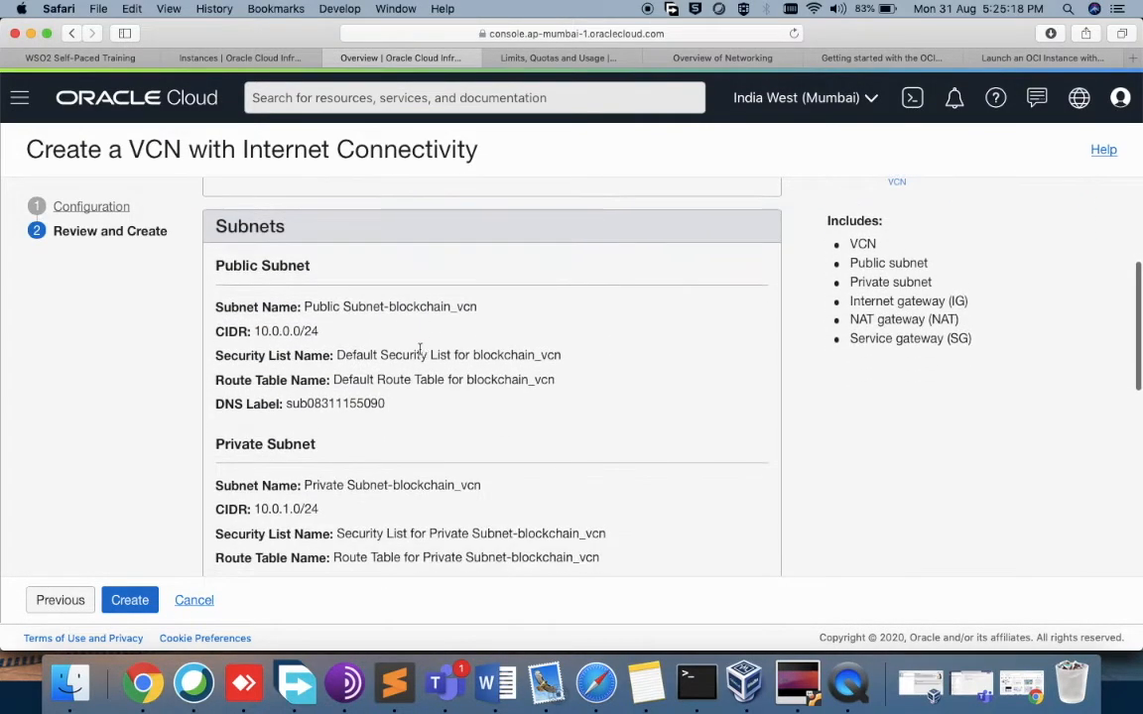
scroll(420, 354, down, 5)
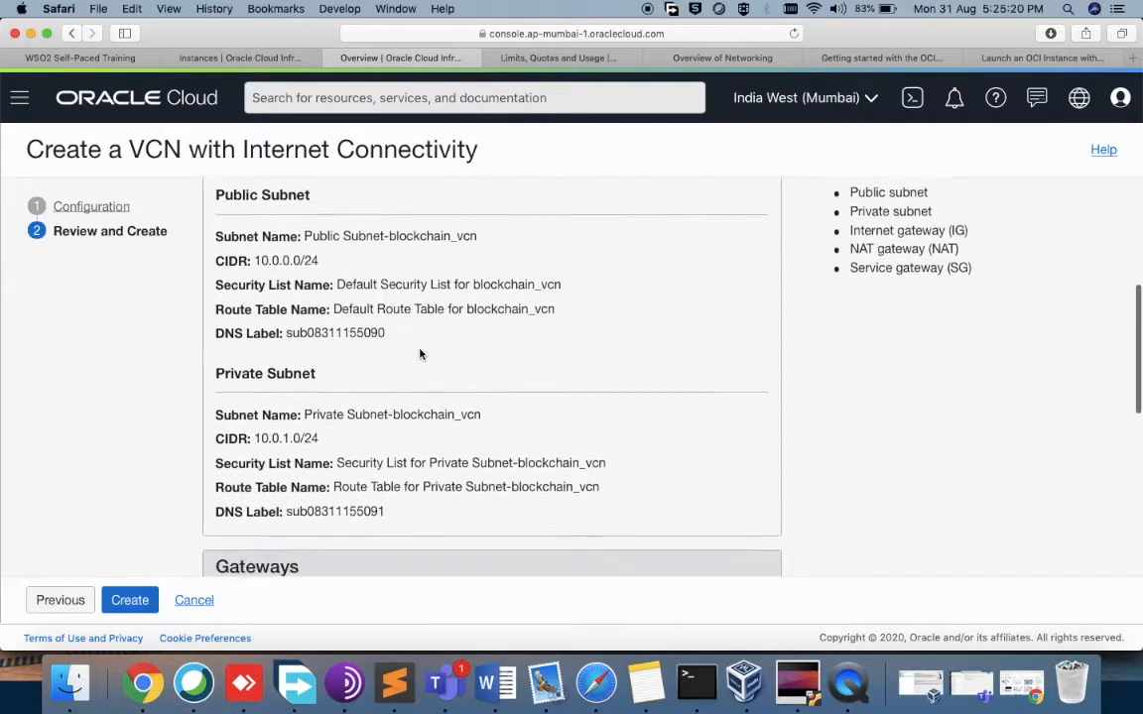
scroll(420, 354, down, 8)
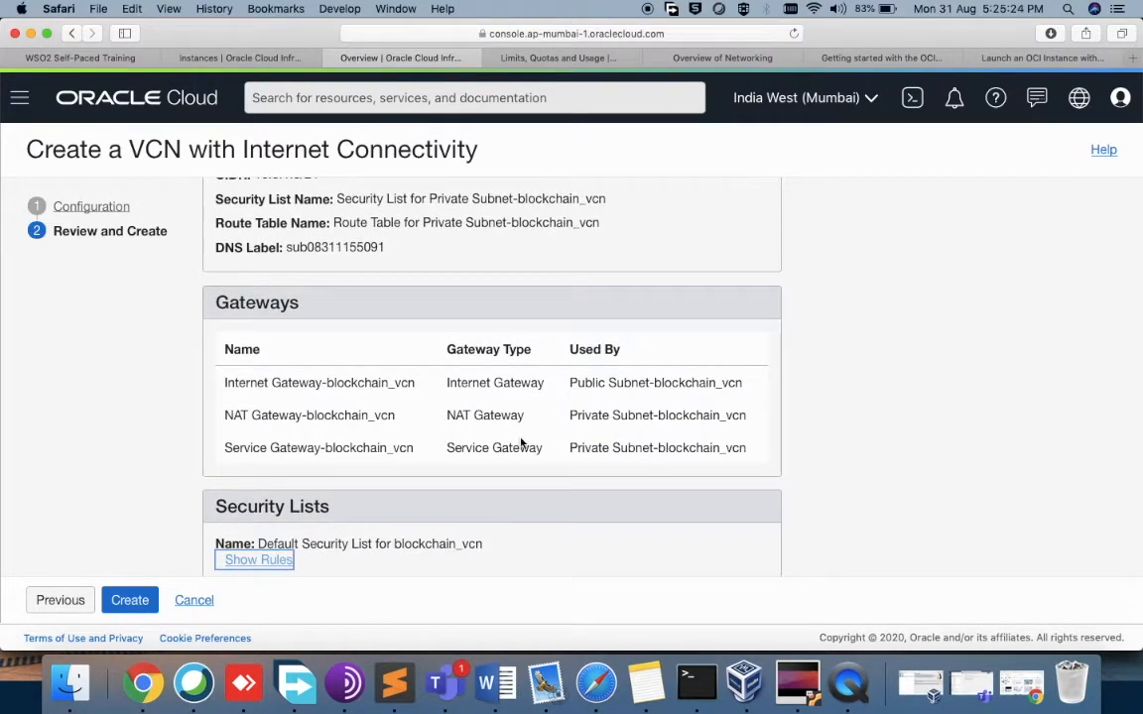
scroll(544, 461, down, 9)
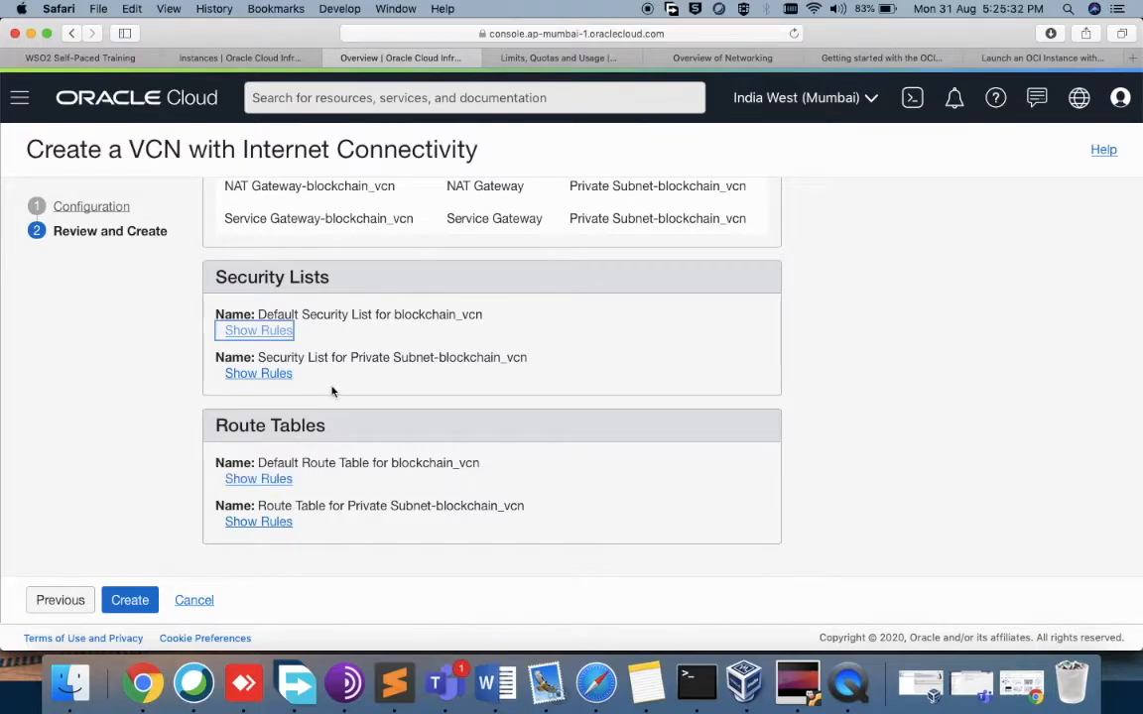
click(277, 332)
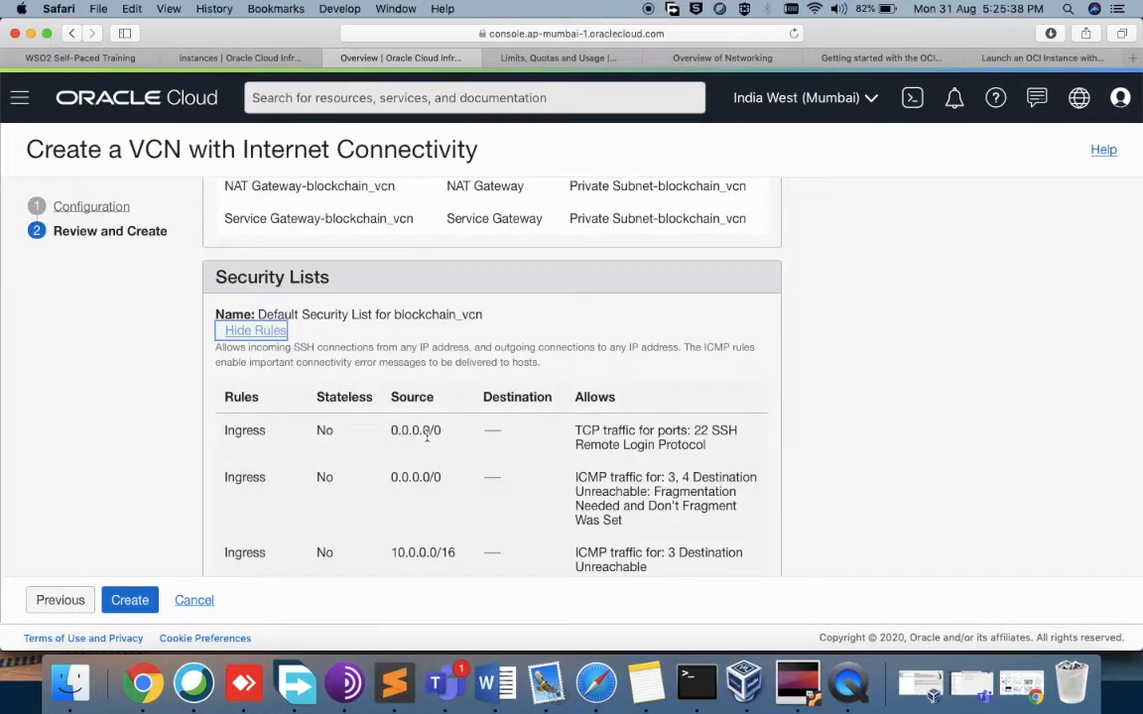
scroll(427, 438, down, 5)
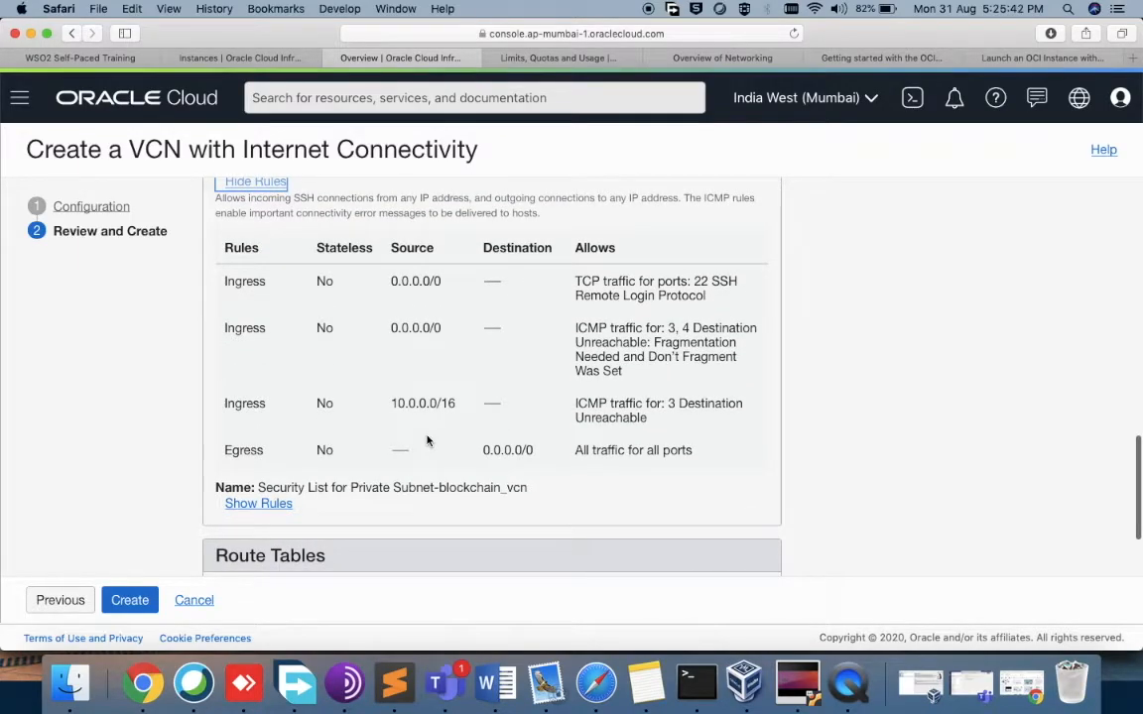
Examine the rules of the private subnet's security list and of both the default and private subnet route tables
scroll(427, 440, down, 4)
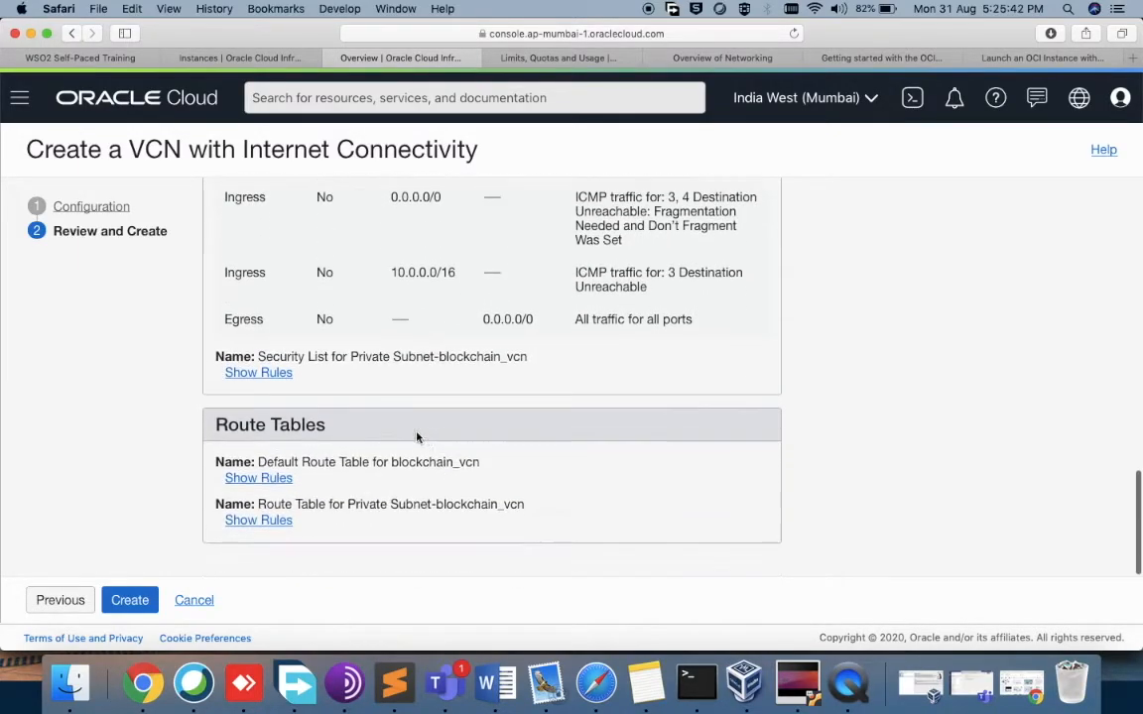
click(276, 377)
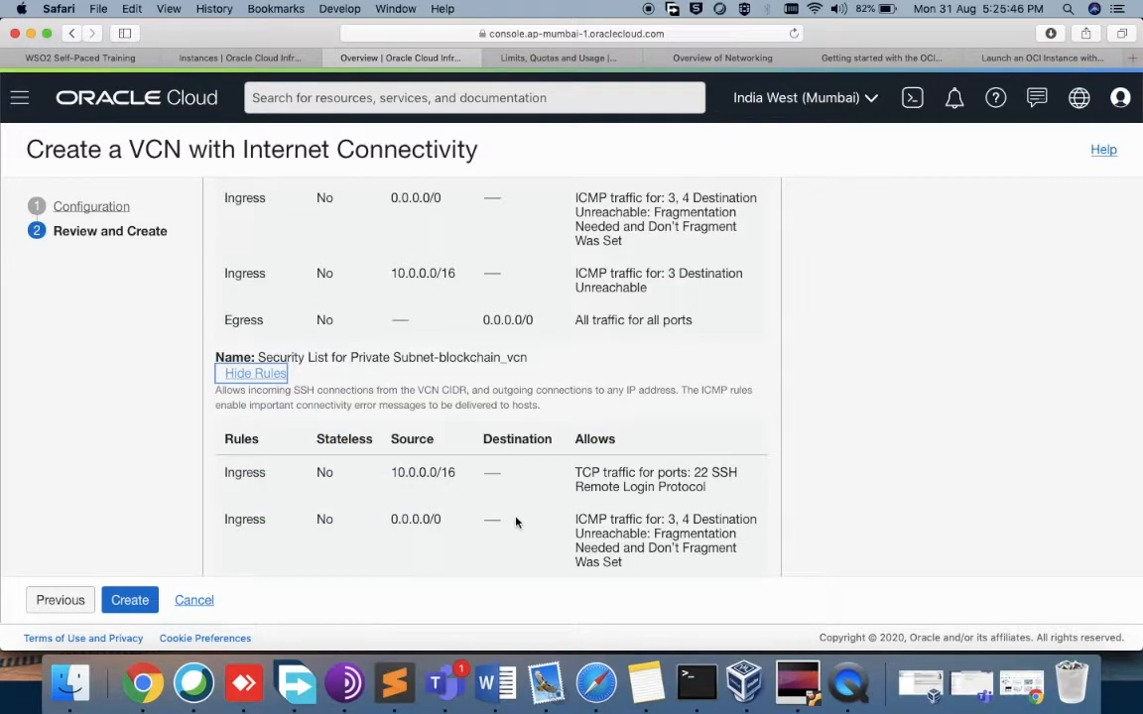
scroll(516, 523, down, 10)
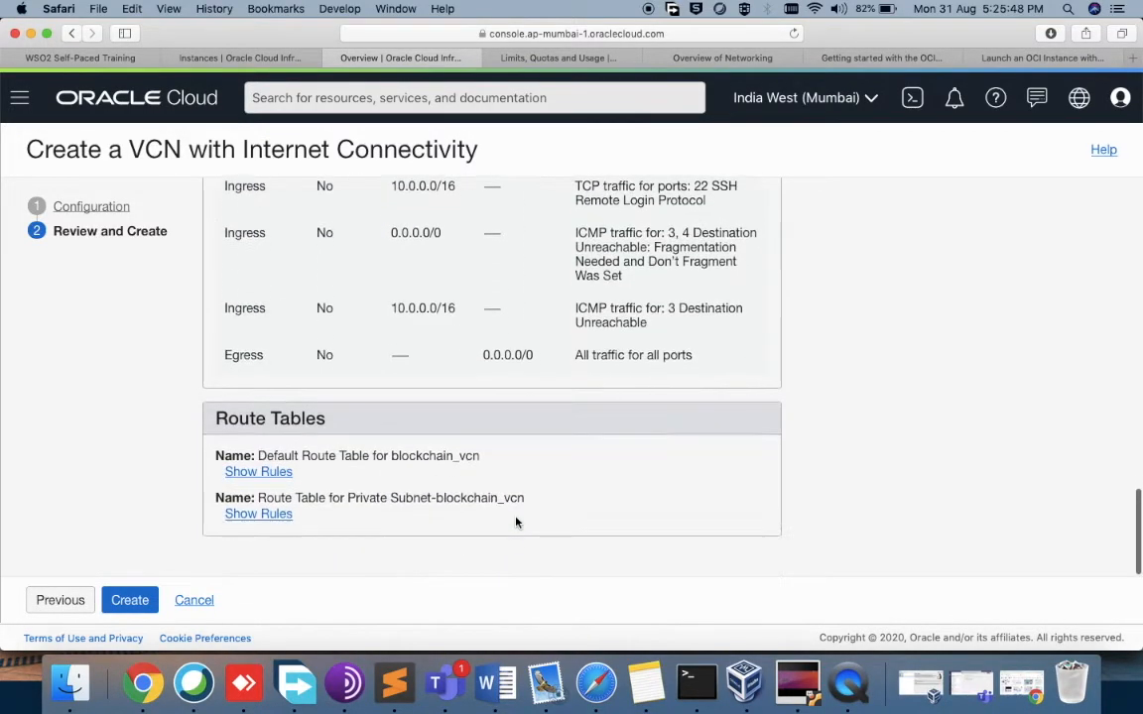
click(252, 480)
scroll(403, 483, down, 3)
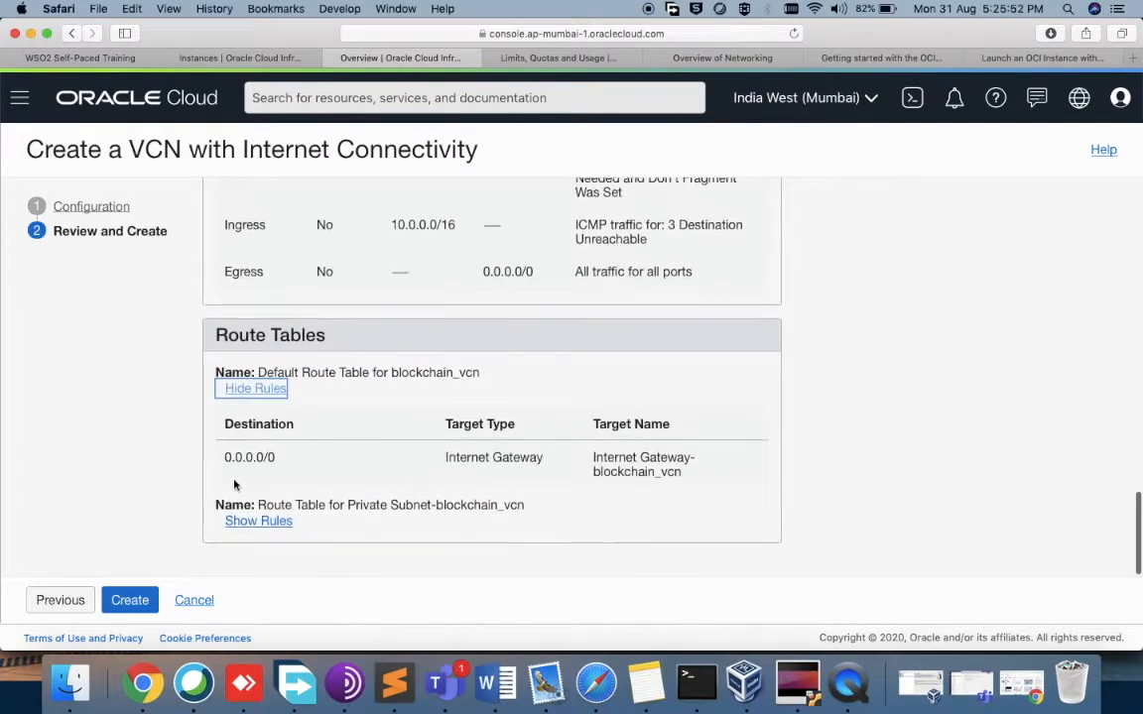
click(240, 522)
scroll(351, 529, down, 4)
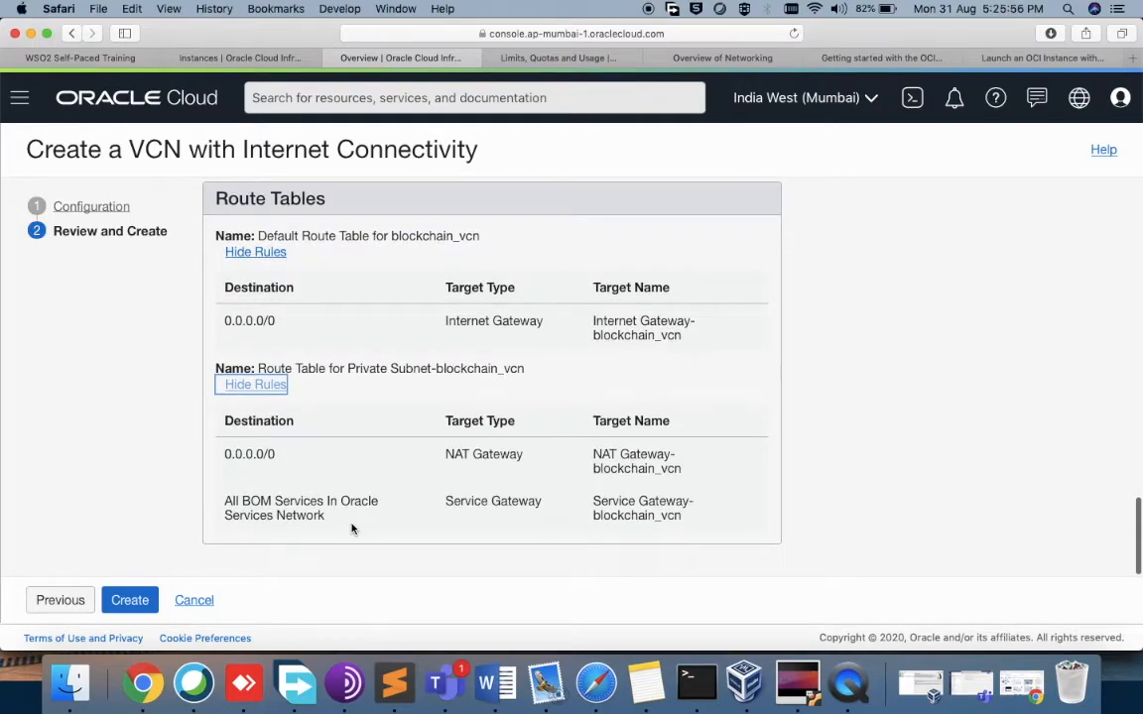
Create the reviewed blockchain_vcn network and follow the creation of its resources through to the private subnet update
scroll(352, 529, up, 15)
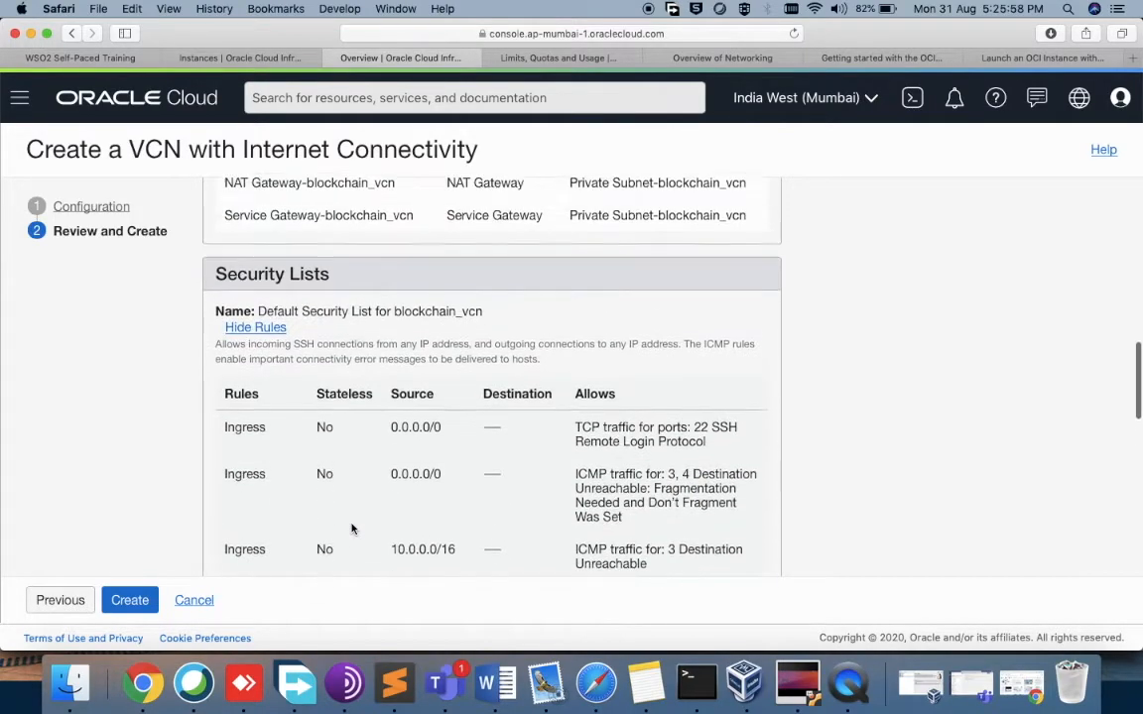
scroll(351, 529, up, 10)
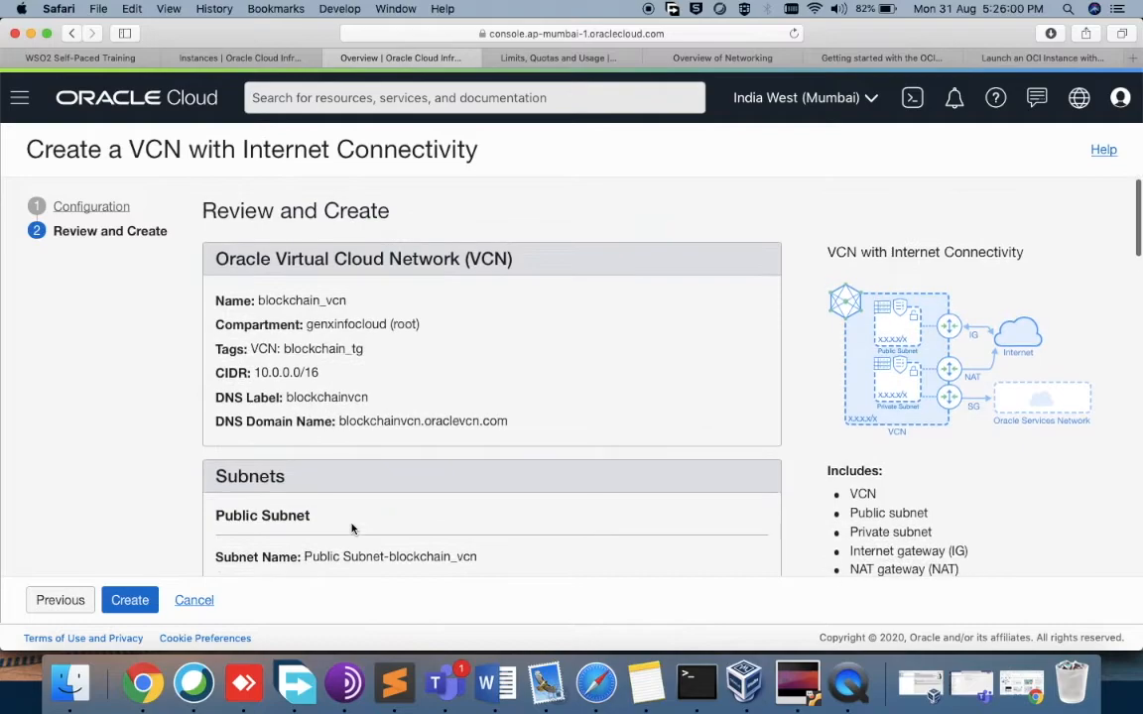
click(130, 600)
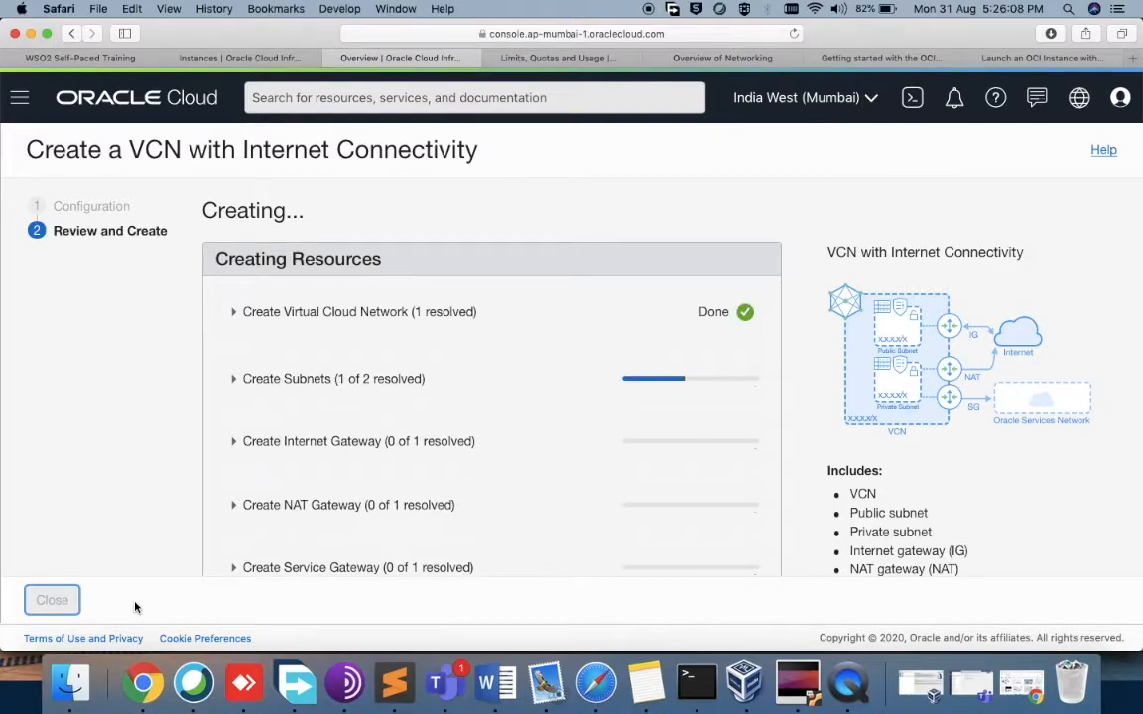
scroll(502, 401, down, 3)
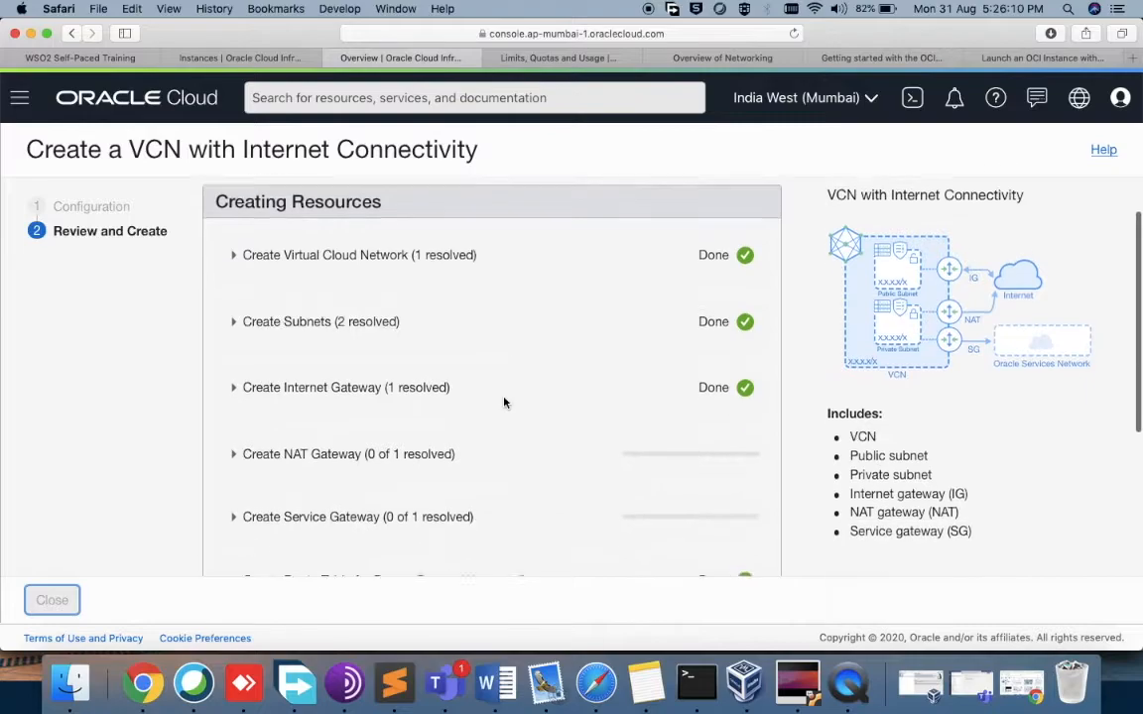
scroll(503, 402, down, 4)
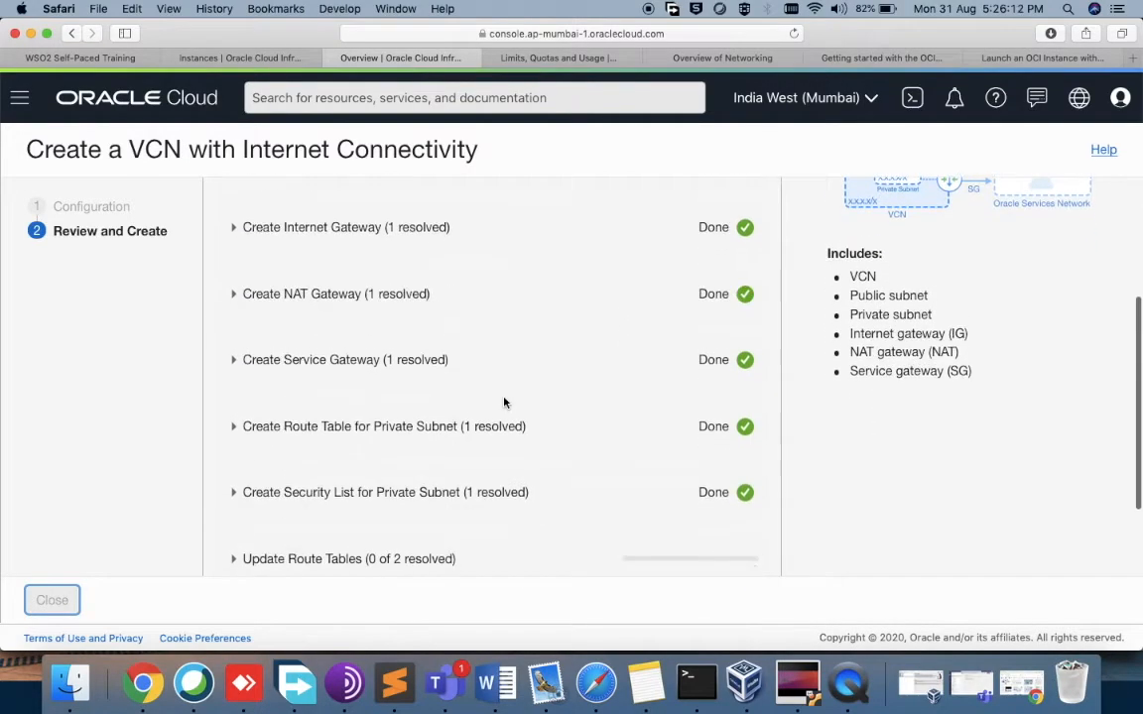
scroll(503, 402, down, 1)
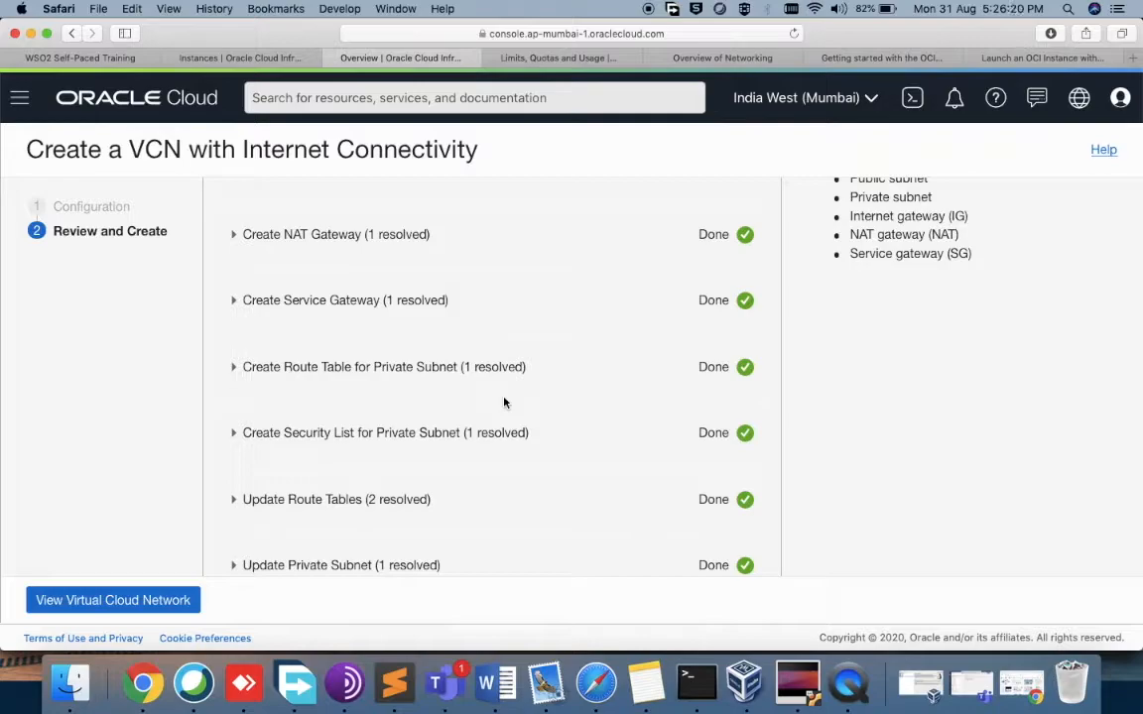
scroll(504, 403, down, 2)
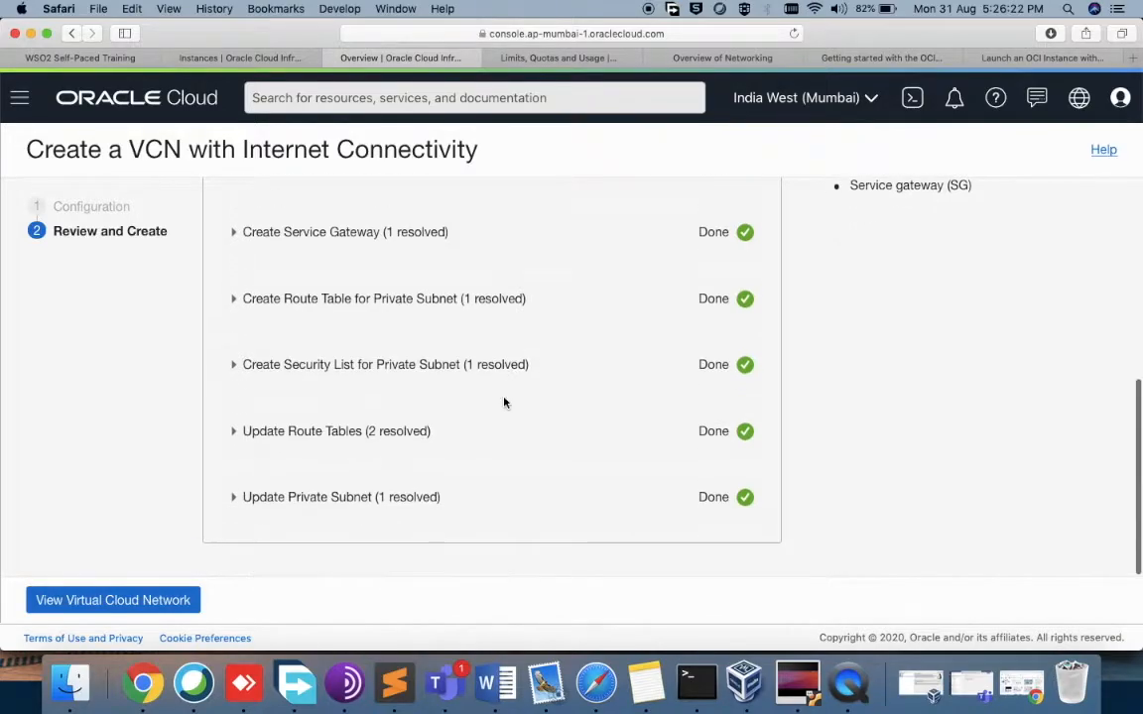
scroll(504, 403, up, 5)
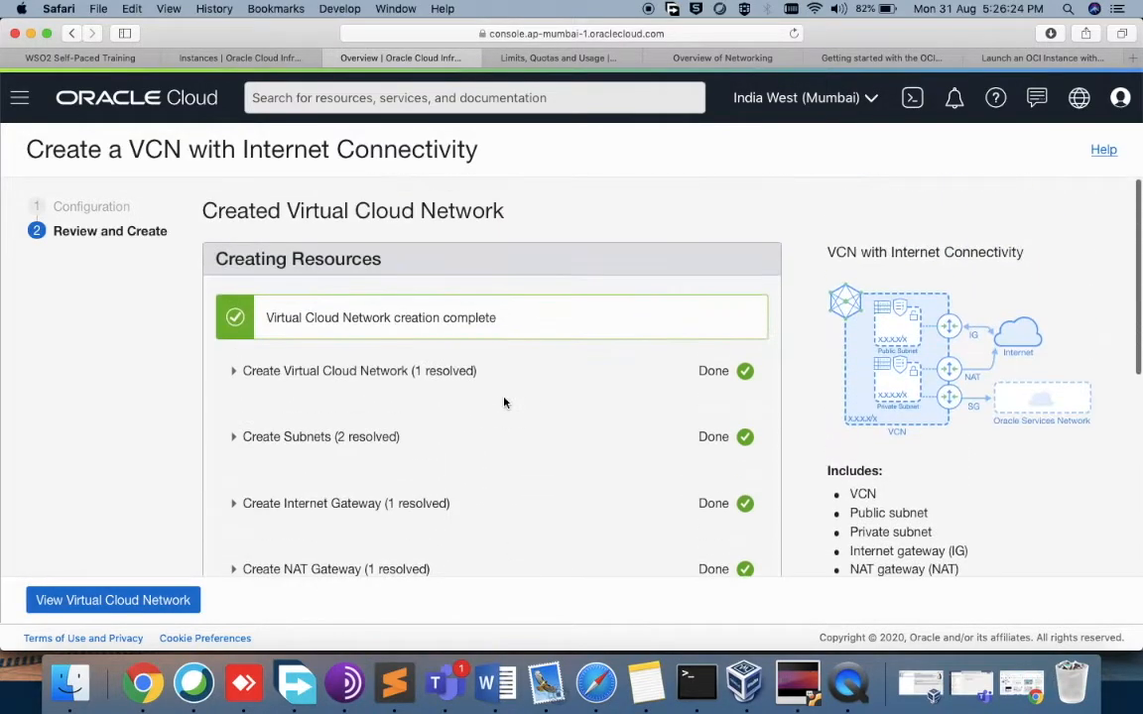
Open the details of the new virtual cloud network and check its information and subnets
click(164, 599)
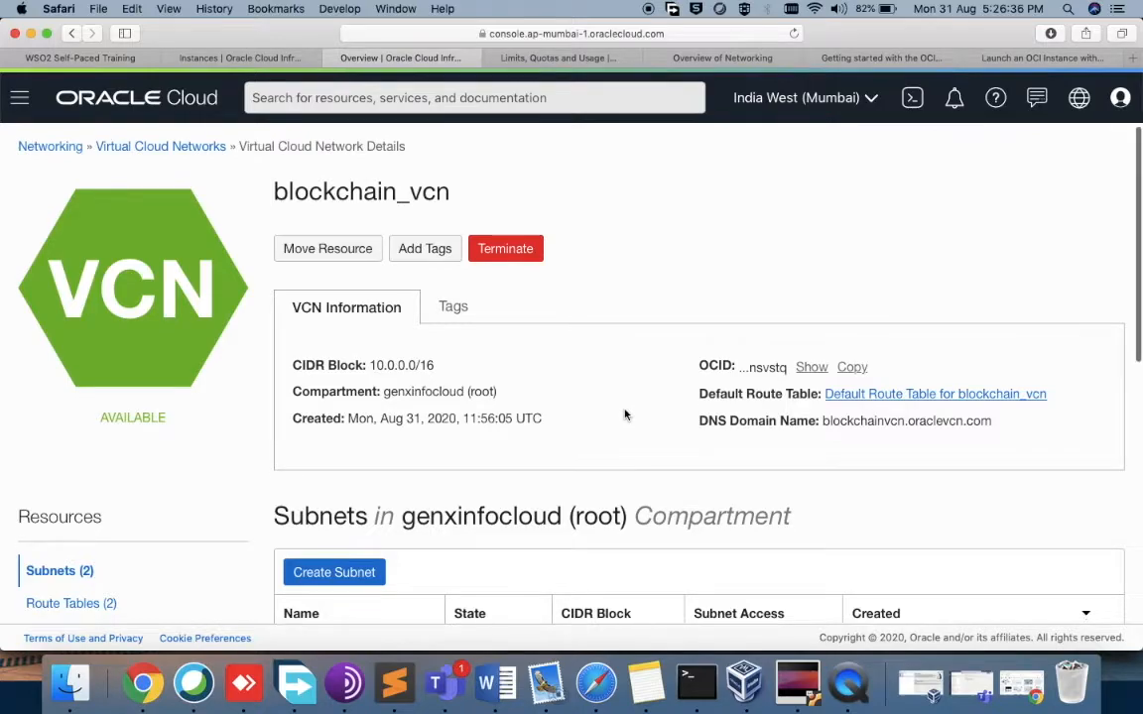
scroll(625, 415, down, 4)
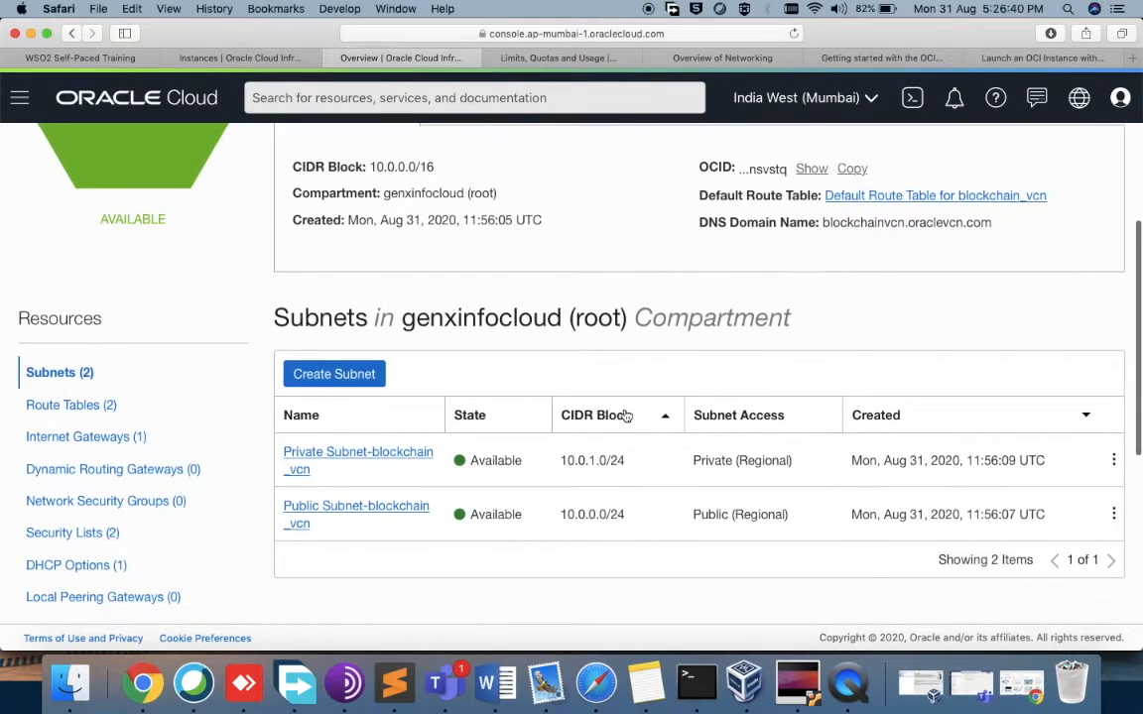
scroll(626, 415, up, 4)
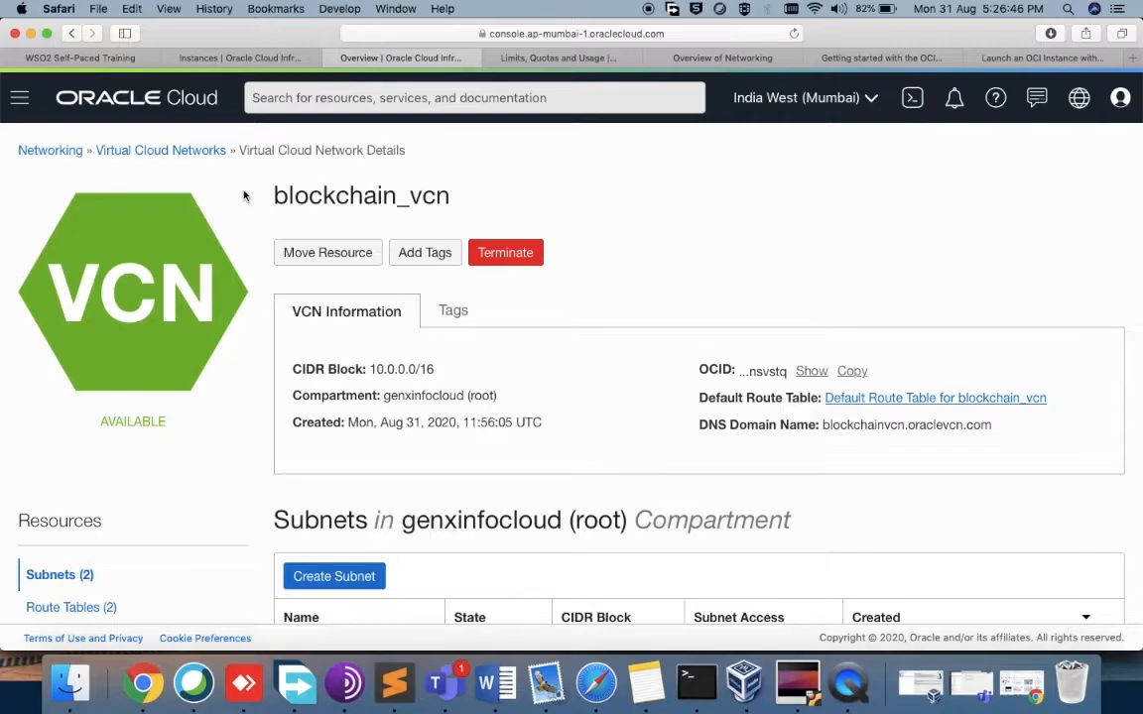
Go to the compute instances, start creating a new instance and name it blockchain_vm
click(20, 98)
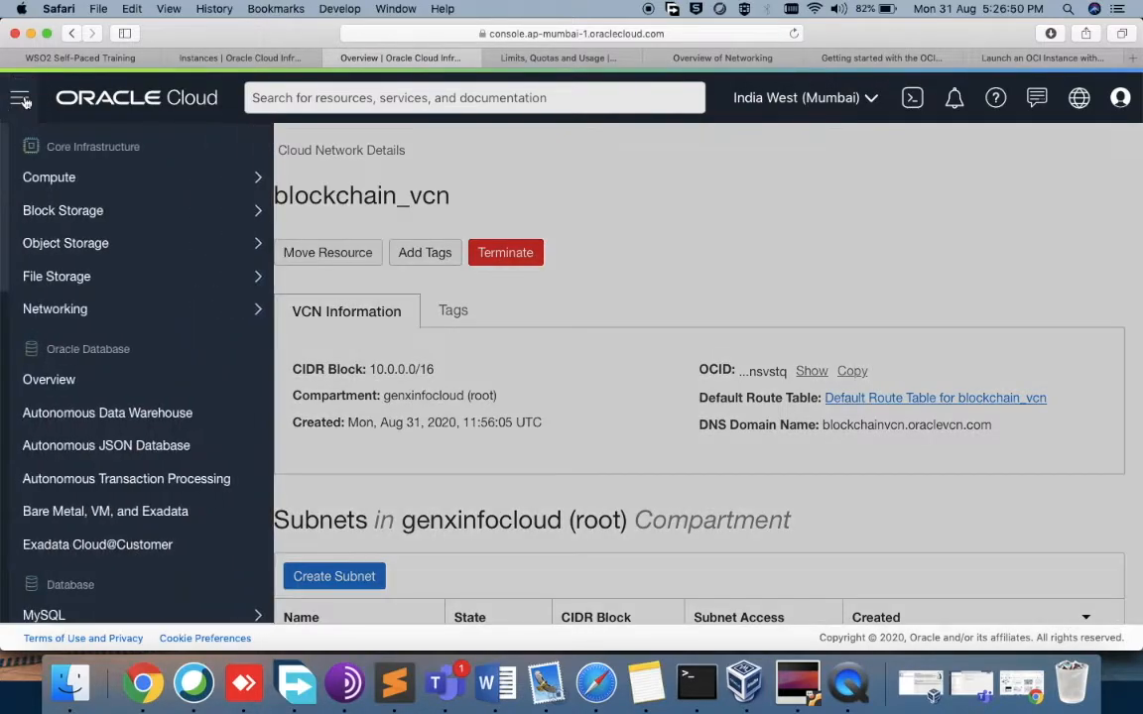
mouse_move(77, 178)
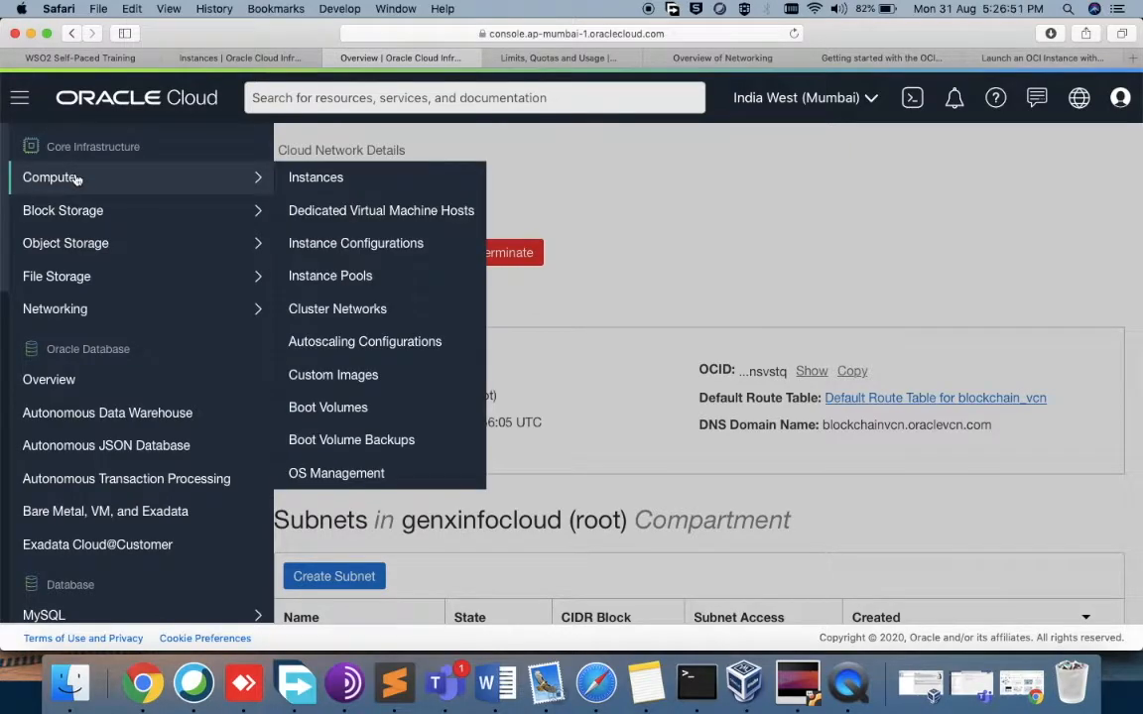
click(343, 183)
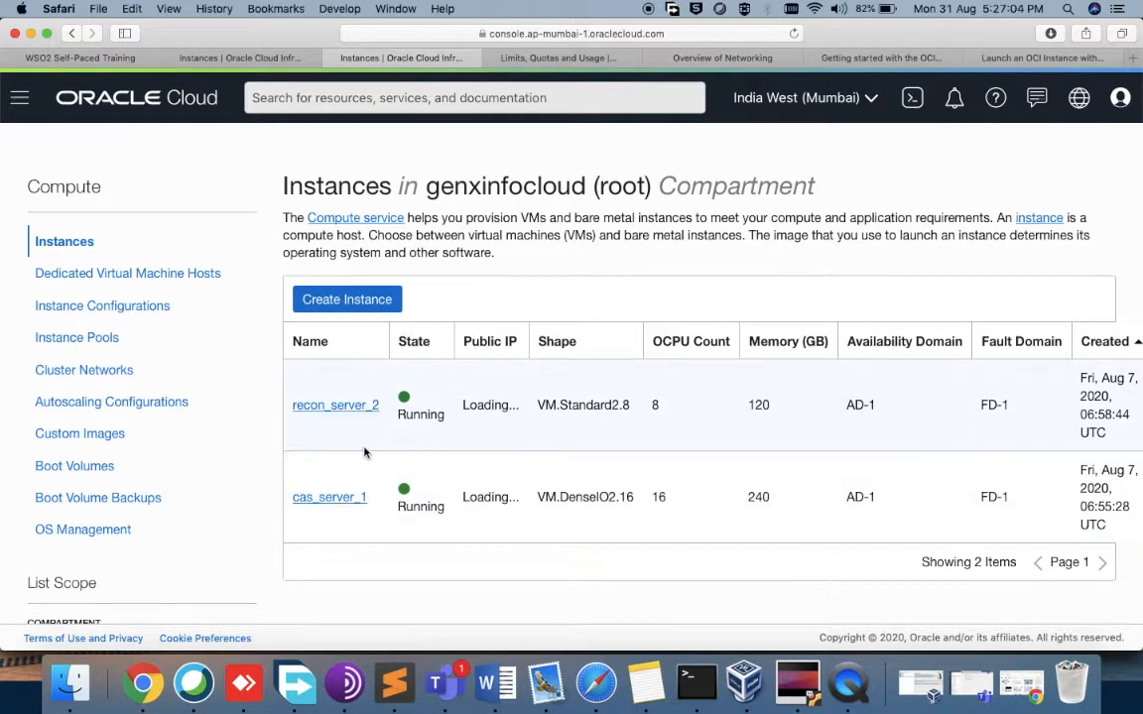
click(356, 299)
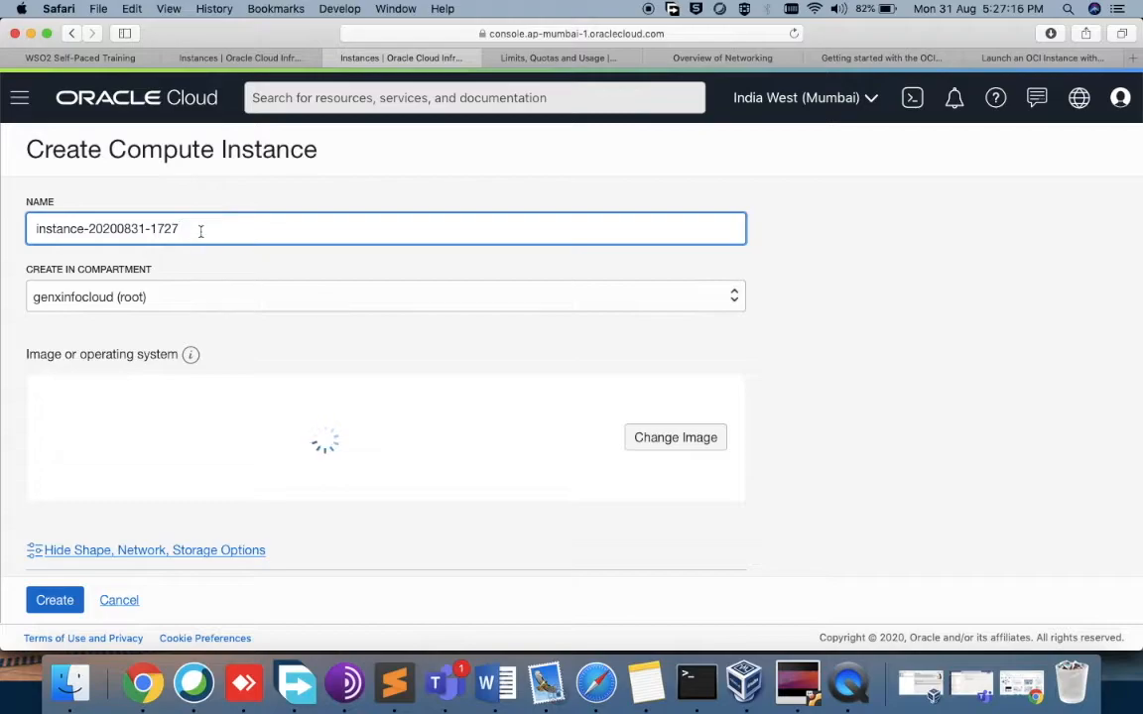
drag(201, 229, 18, 232)
text(blockchain_vm)
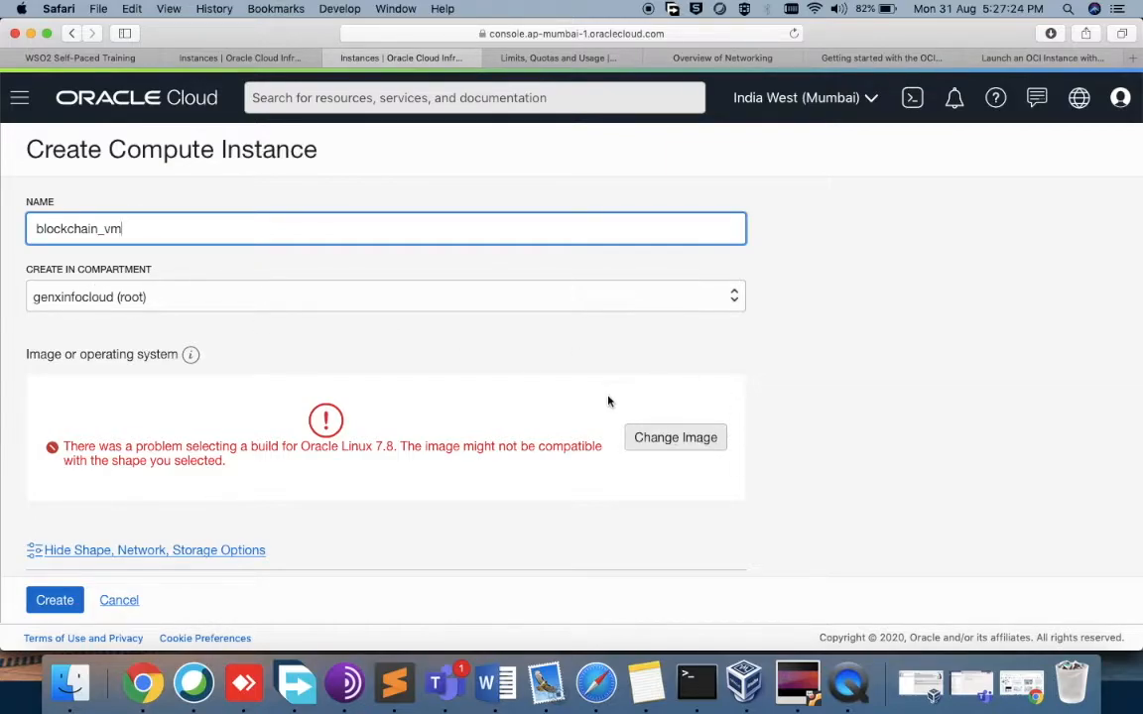
Change the instance's image to the Canonical Ubuntu 18.04 platform image
scroll(608, 395, down, 5)
scroll(600, 394, up, 3)
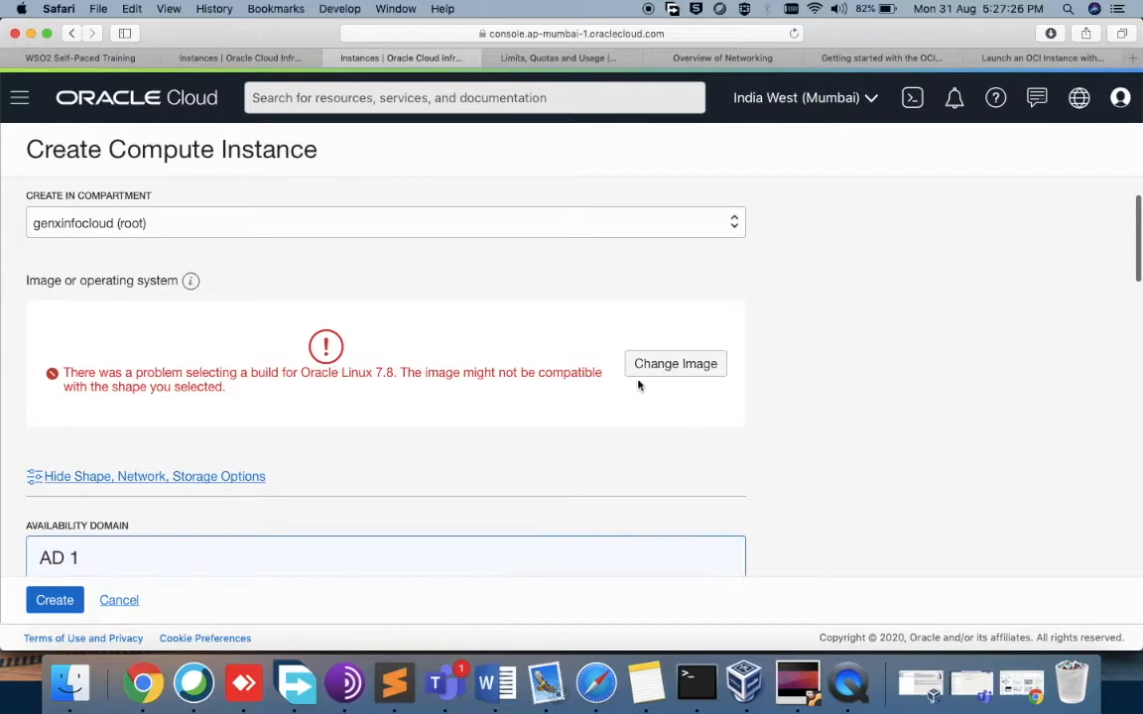
click(667, 370)
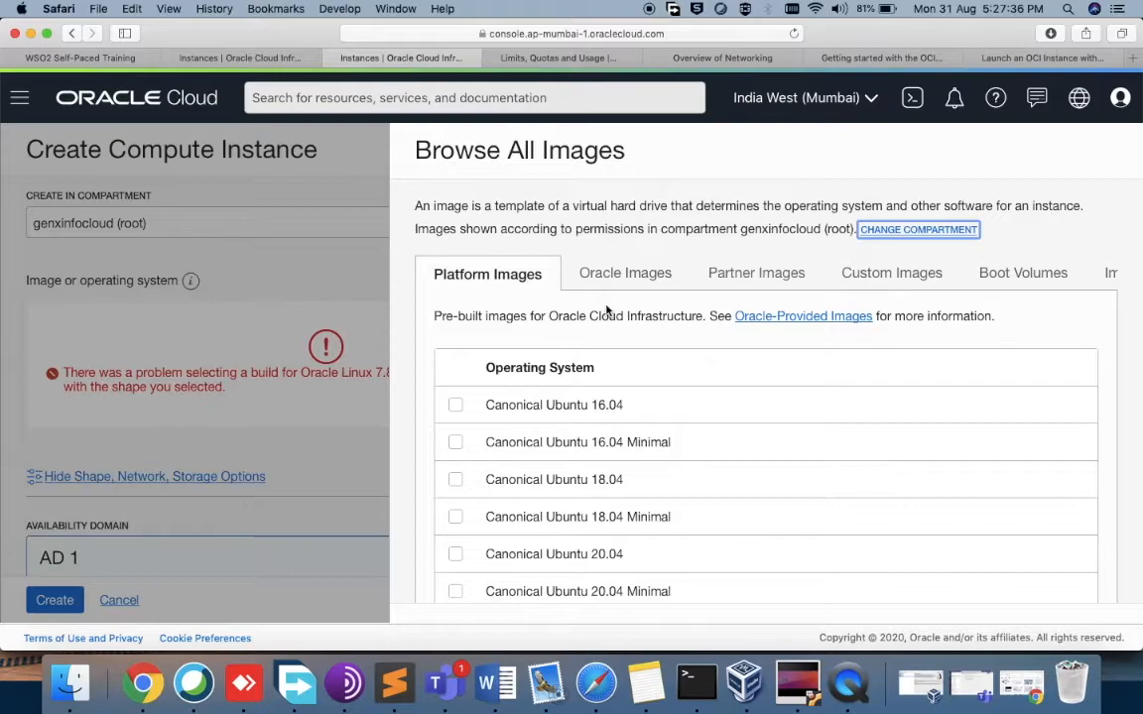
click(454, 483)
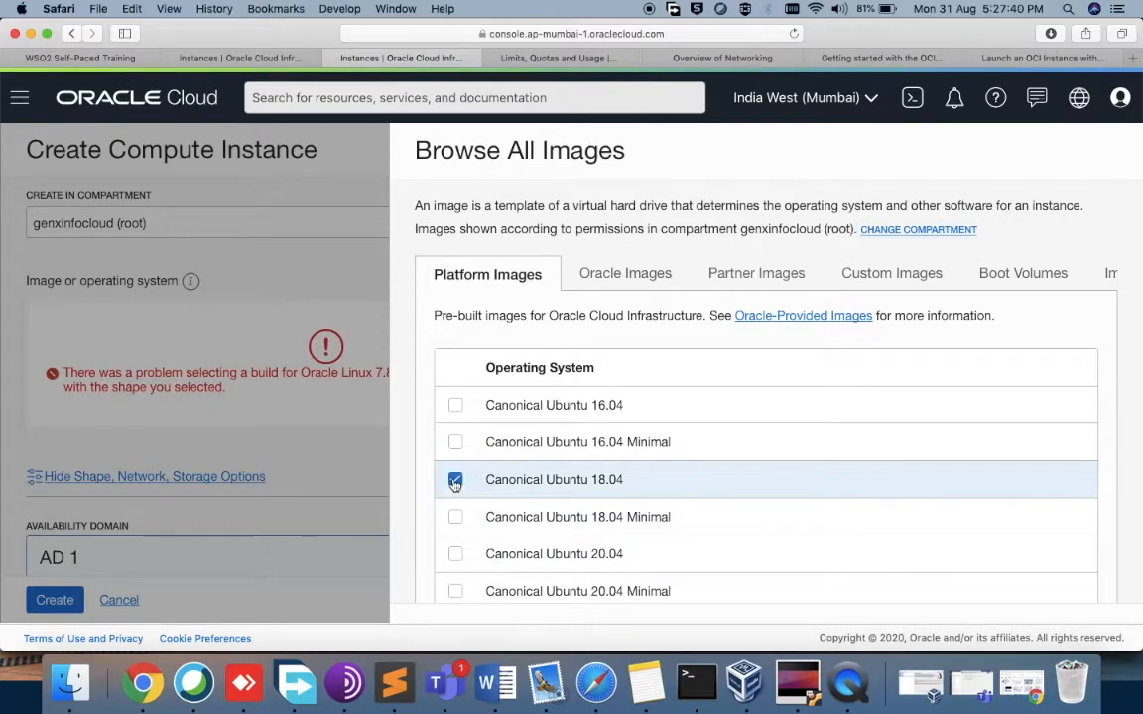
scroll(630, 475, down, 10)
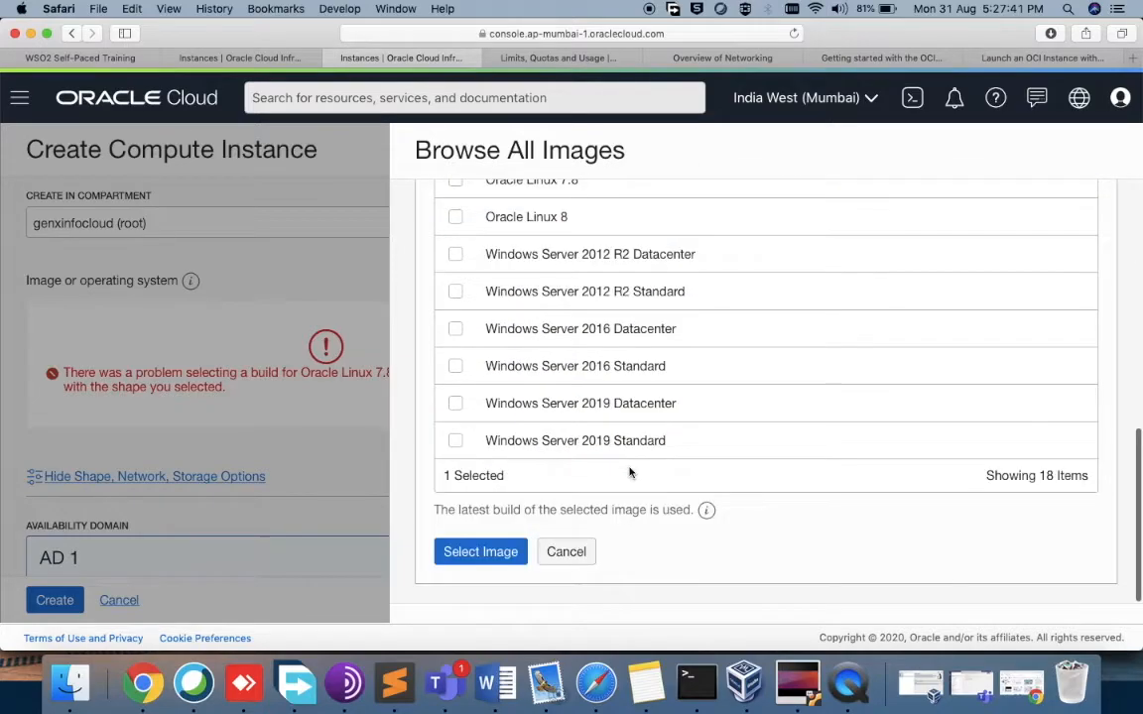
click(483, 552)
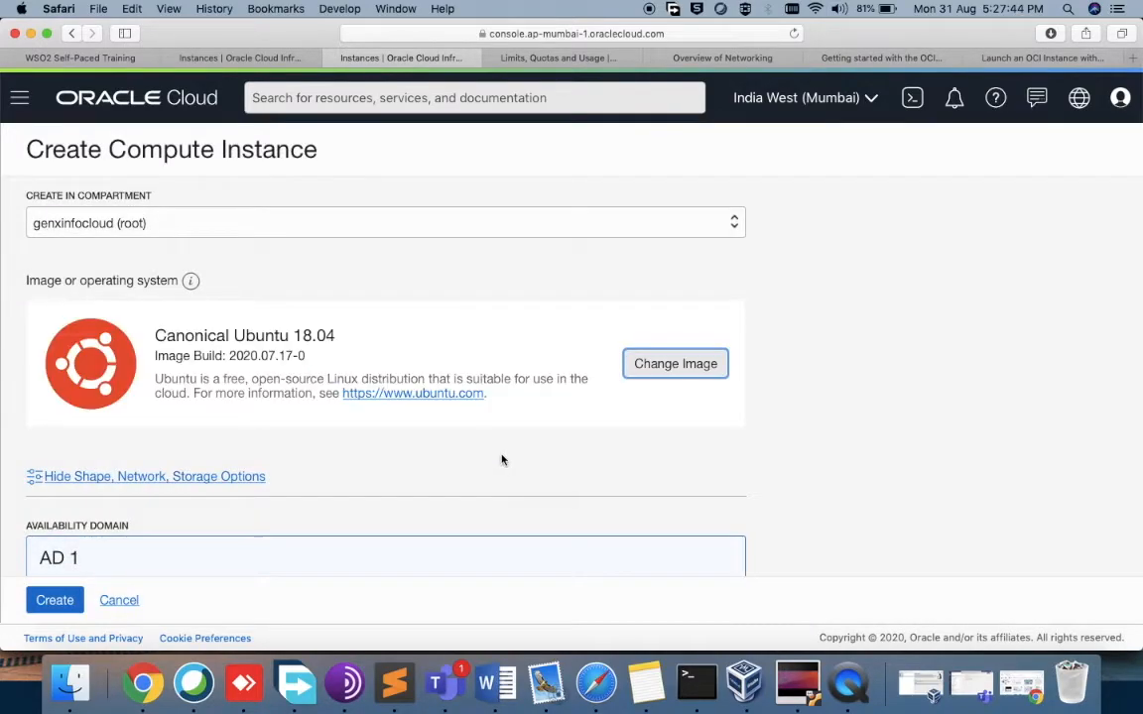
Change the instance's shape to VM.Standard2.2 from the Intel Skylake series, keeping the virtual machine type and availability domain AD 1
scroll(501, 460, down, 4)
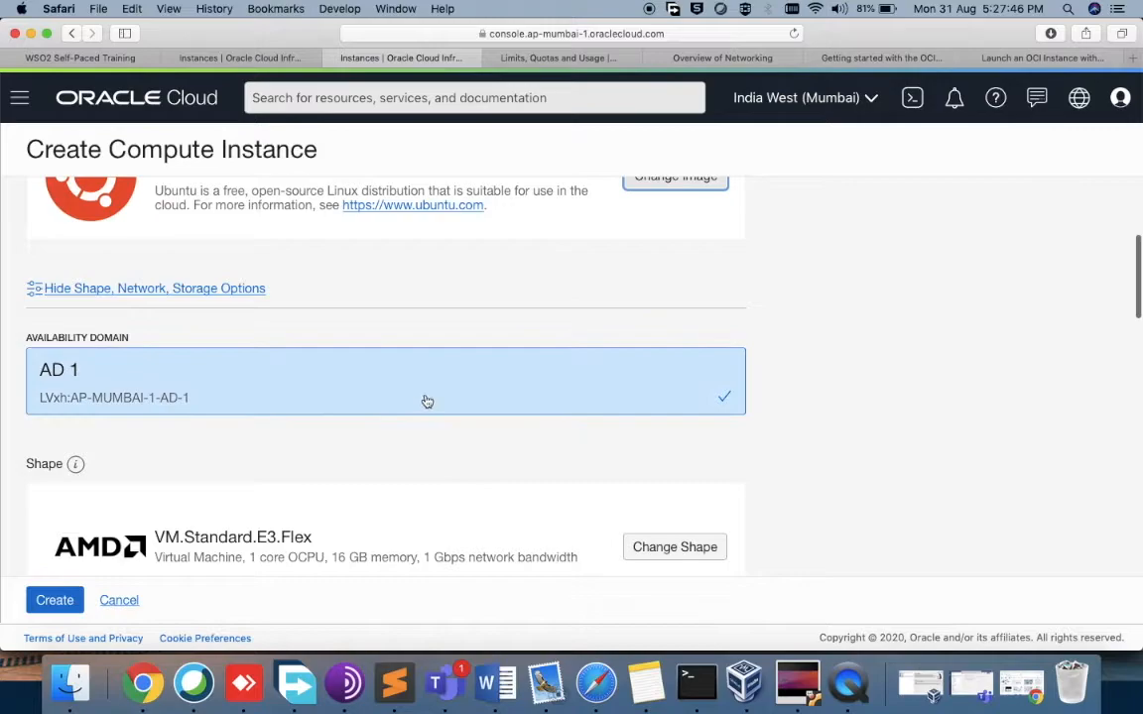
scroll(454, 434, down, 4)
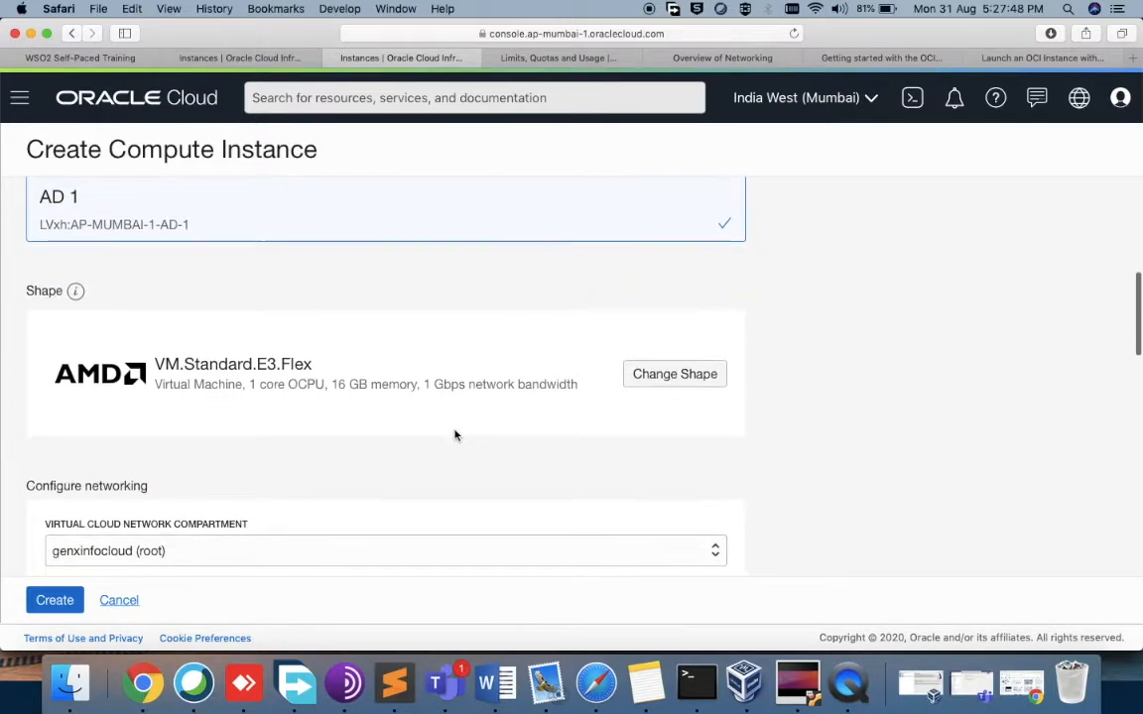
scroll(455, 435, up, 1)
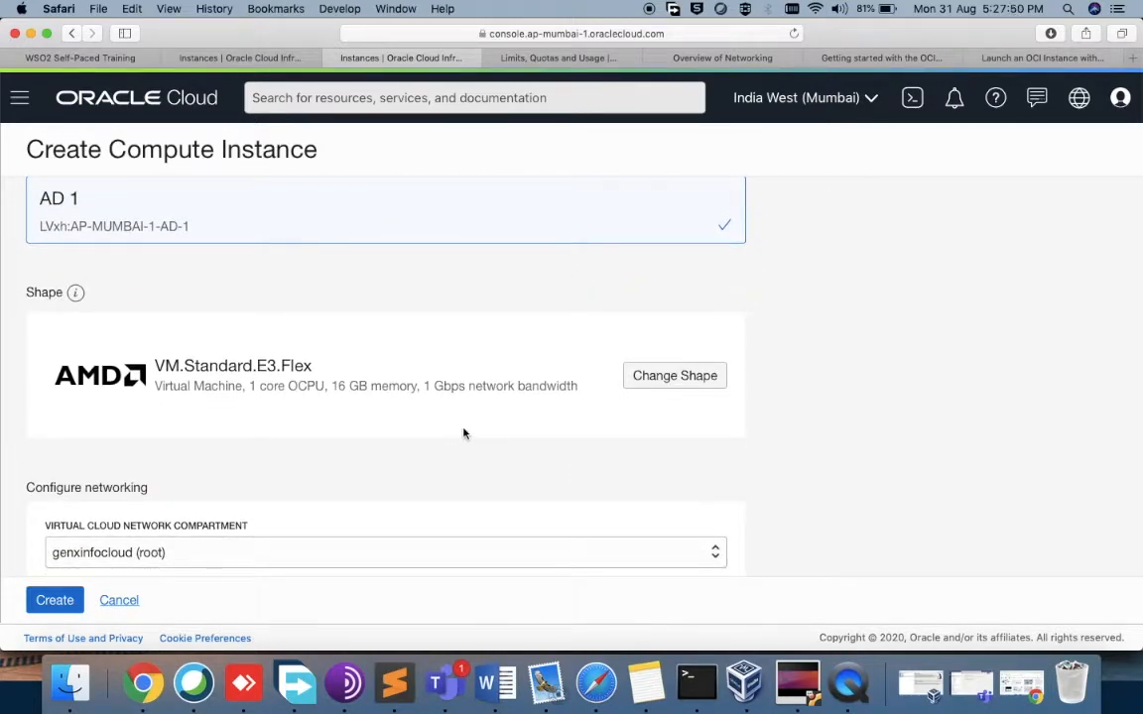
click(650, 379)
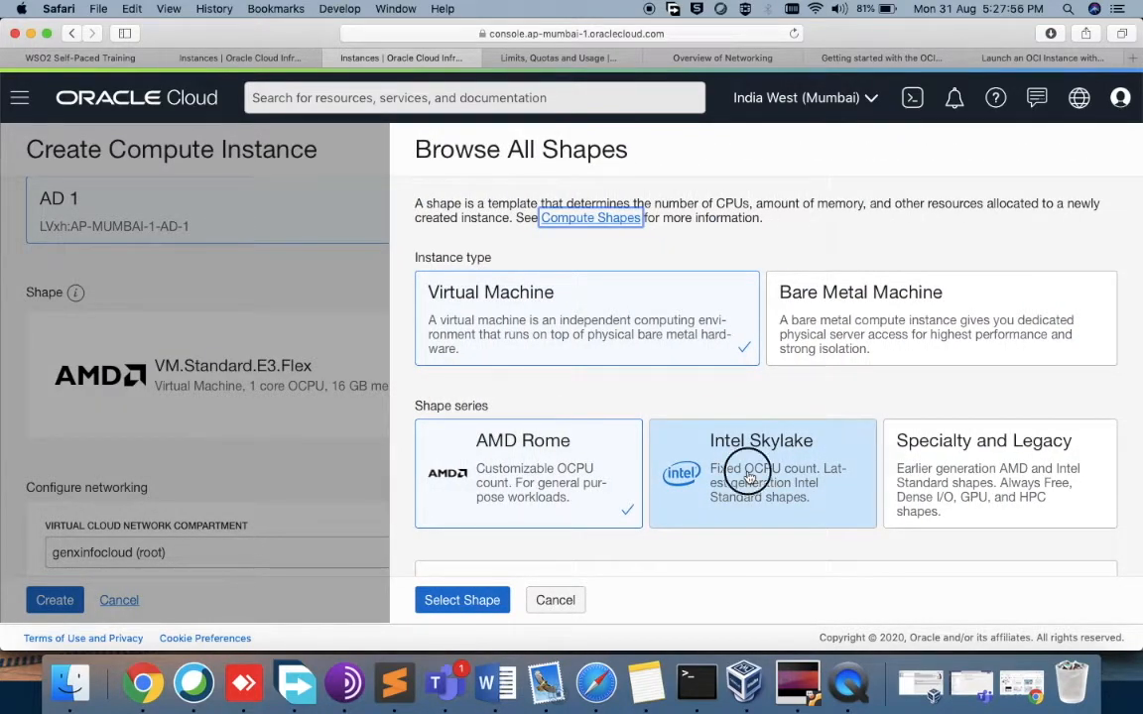
click(749, 478)
scroll(749, 479, down, 5)
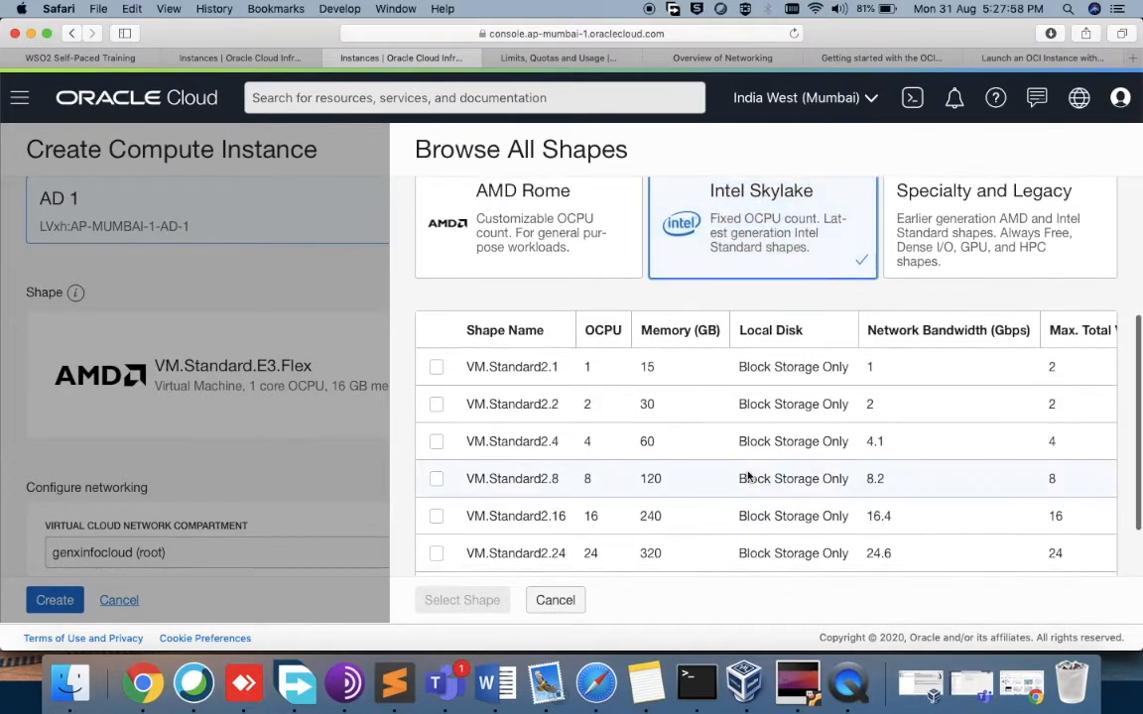
click(436, 408)
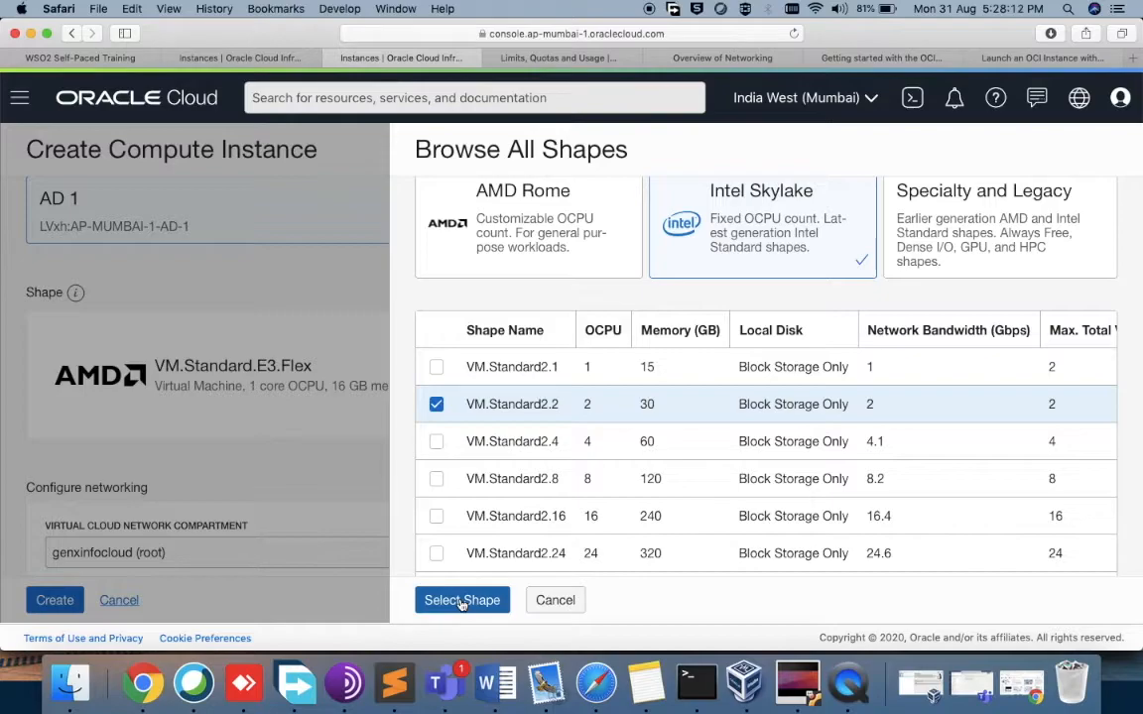
scroll(861, 533, right, 2)
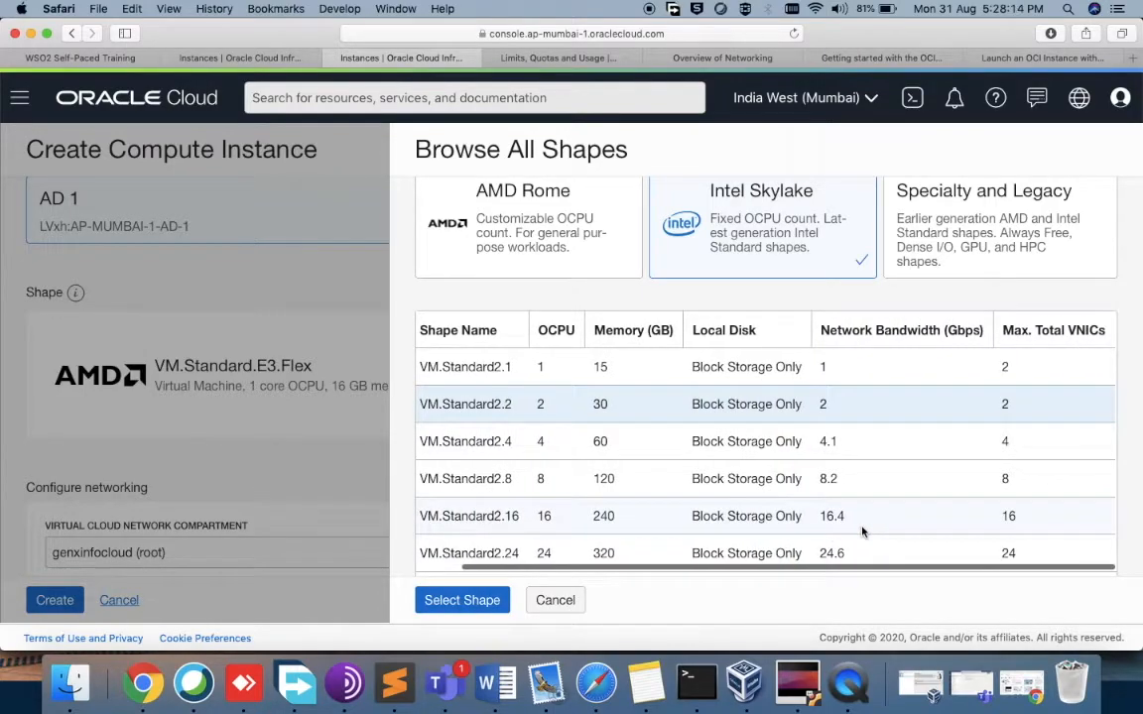
scroll(813, 502, left, 2)
scroll(635, 487, down, 2)
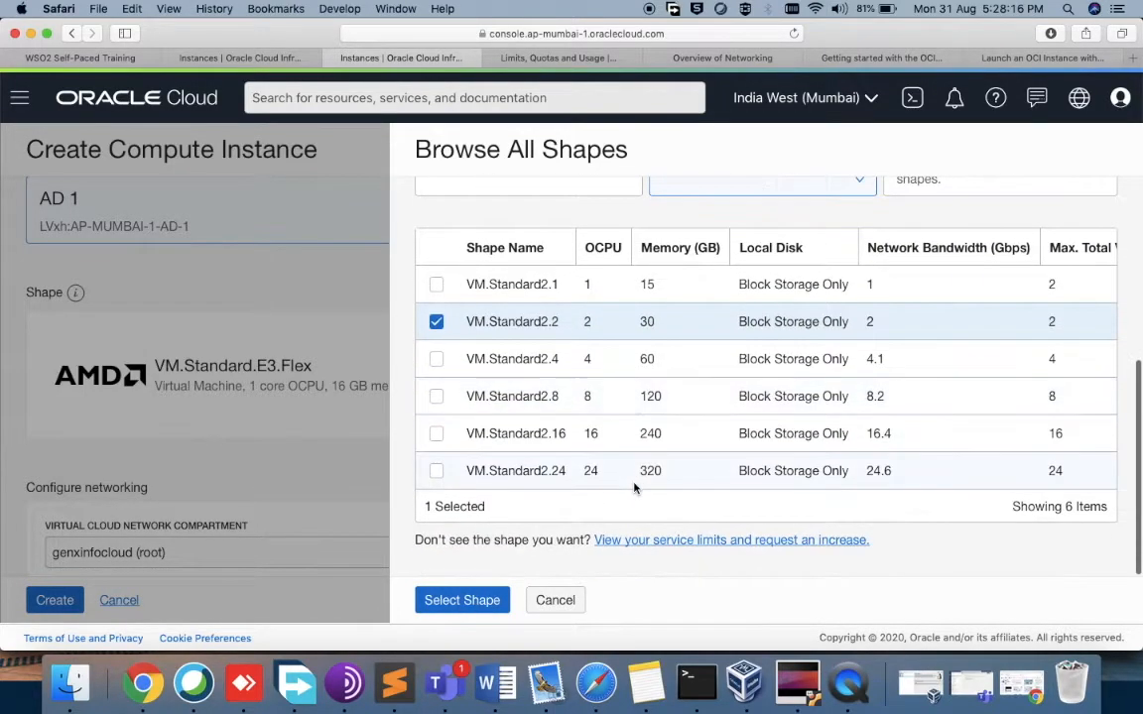
click(456, 601)
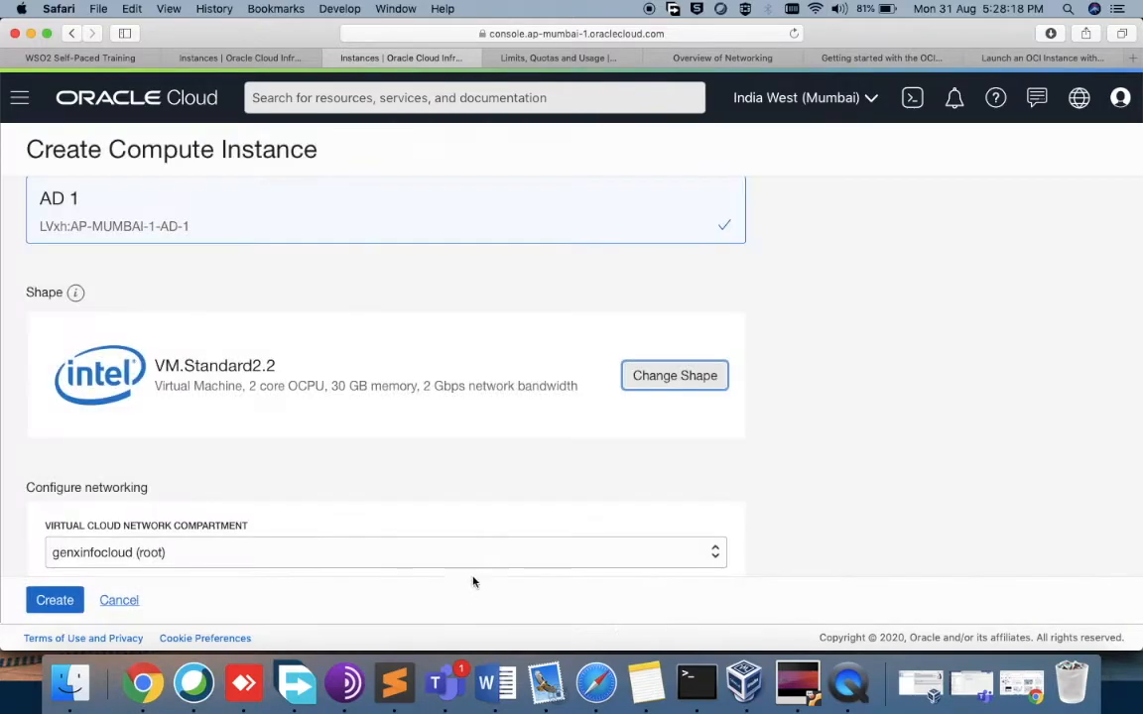
Check the available virtual cloud networks in the networking section and keep blockchain_vcn for the instance
scroll(555, 481, down, 1)
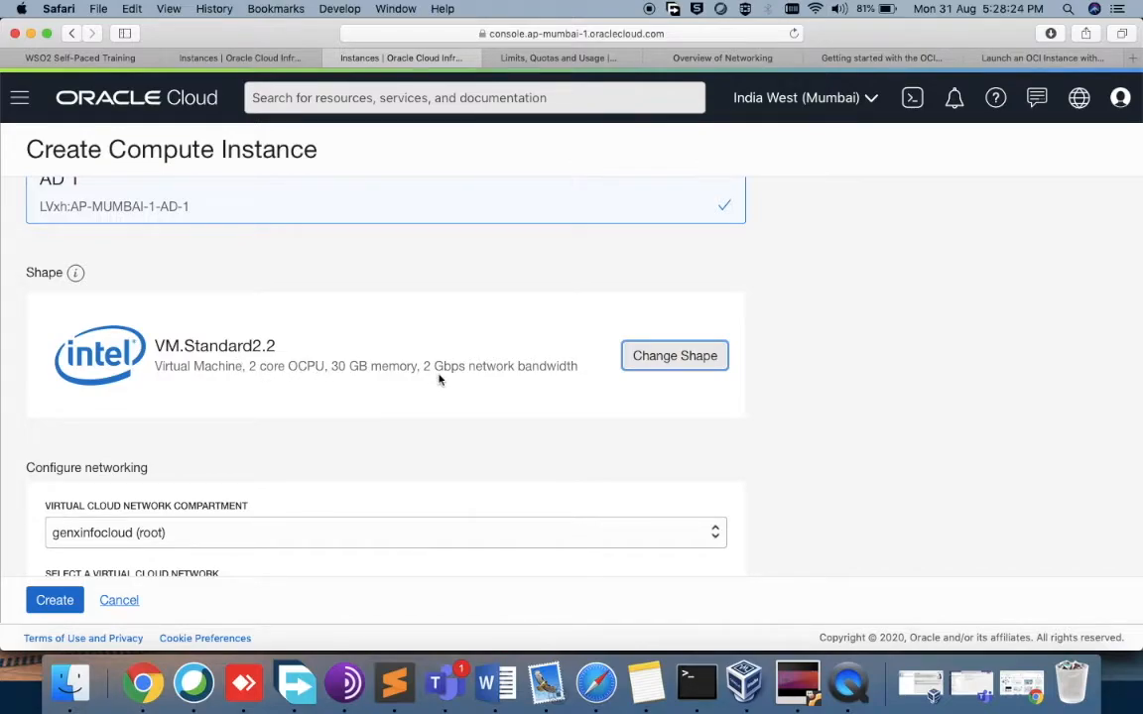
scroll(440, 379, down, 5)
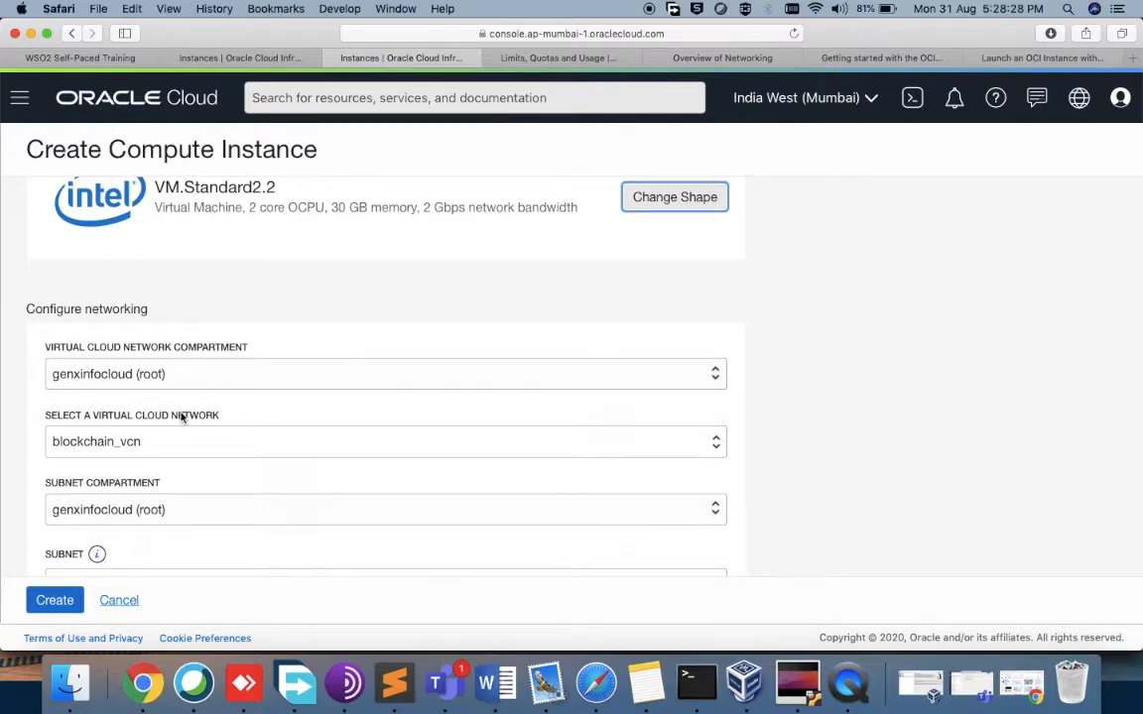
scroll(209, 407, down, 4)
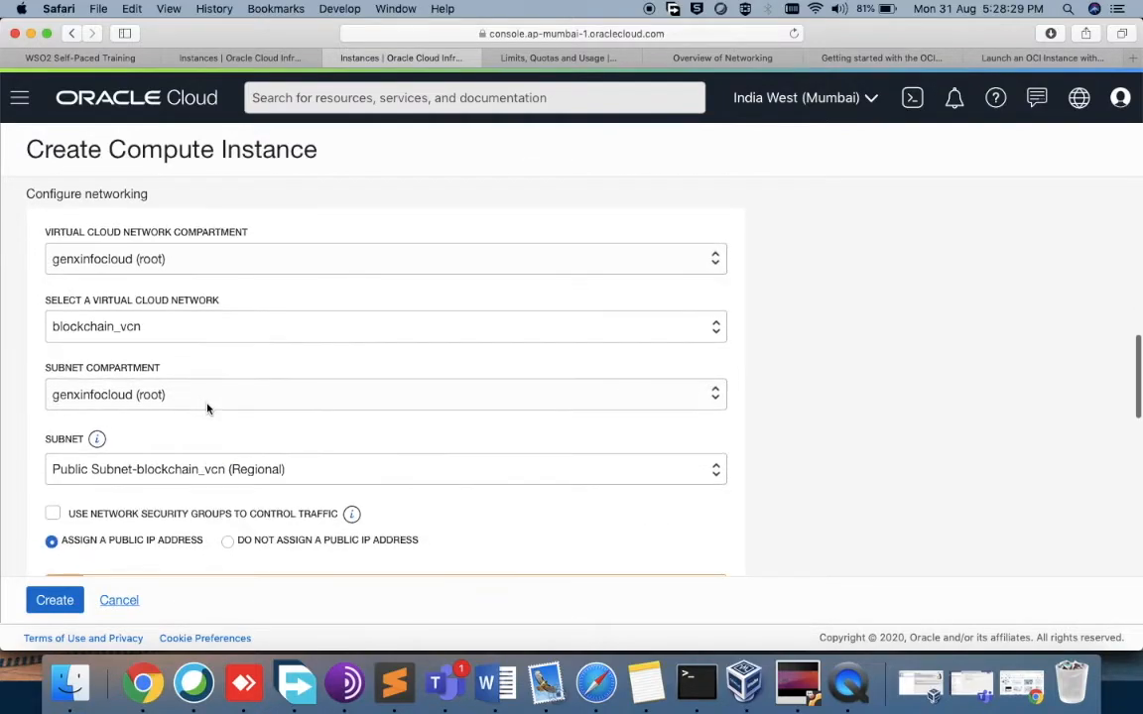
click(169, 328)
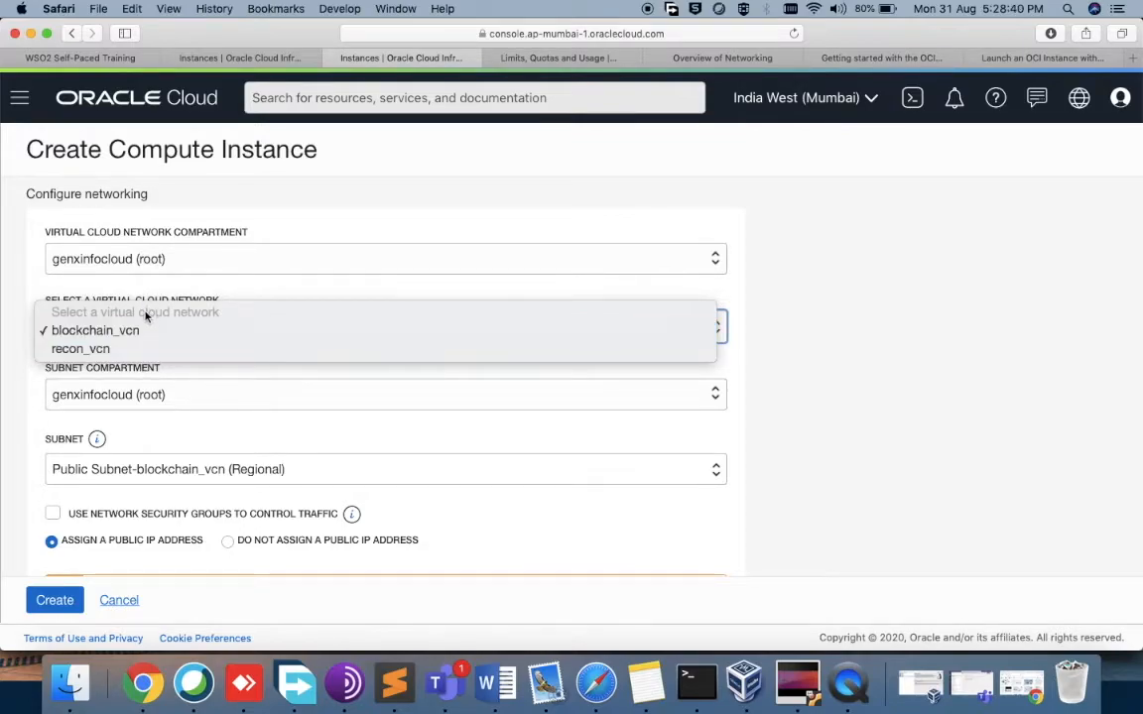
click(789, 313)
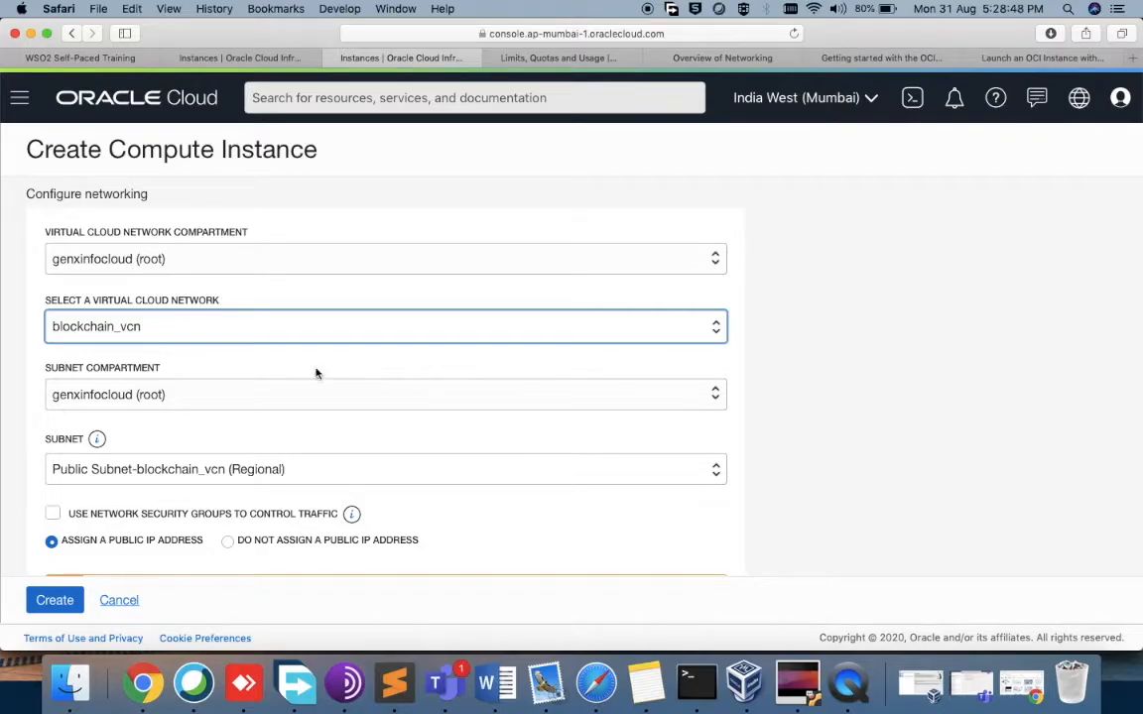
Choose Public Subnet-blockchain_vcn (Regional) as the instance's subnet, keeping the public IP address assignment
scroll(317, 366, down, 2)
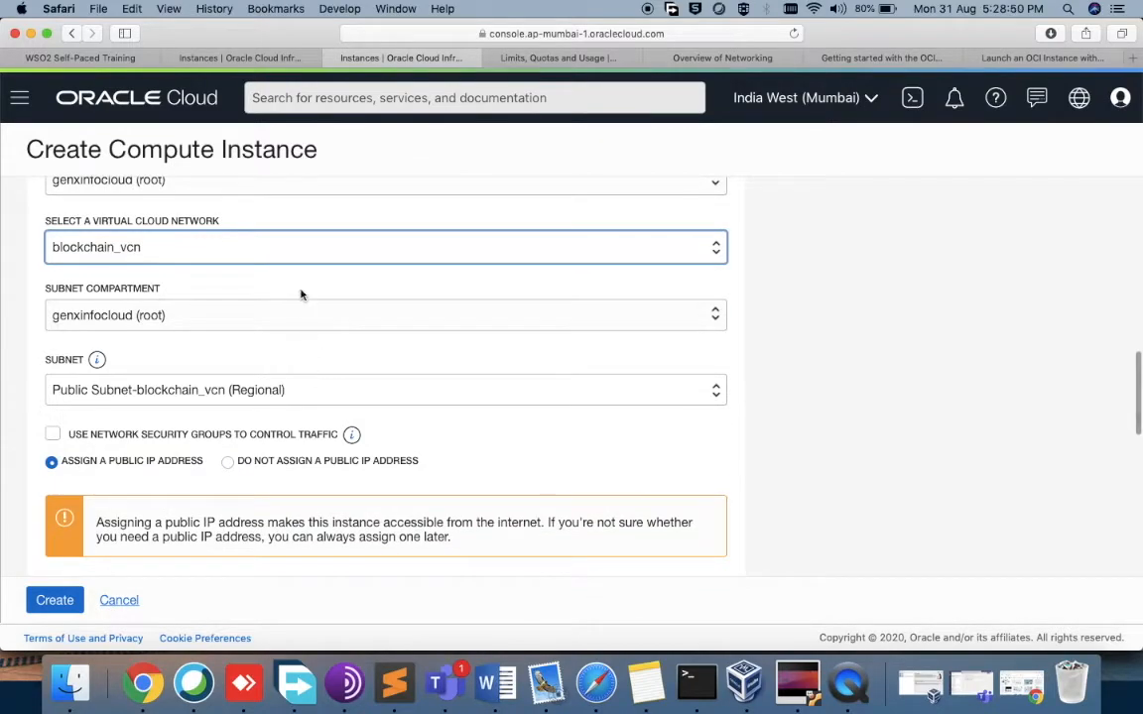
scroll(298, 315, down, 3)
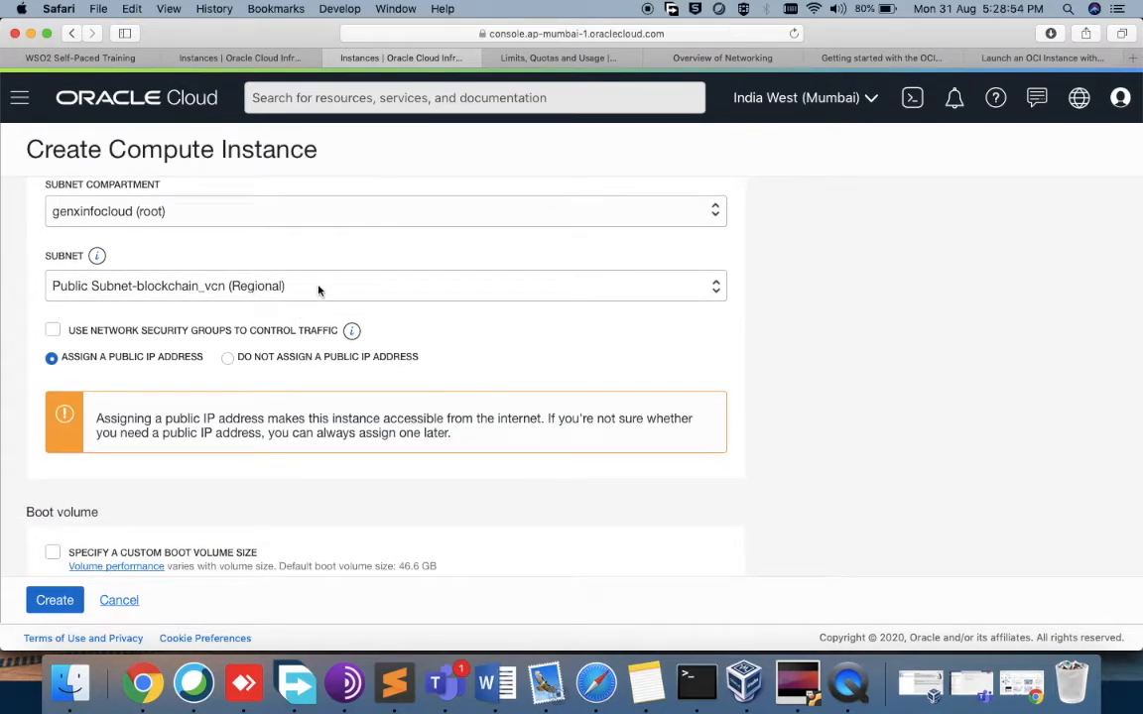
click(235, 288)
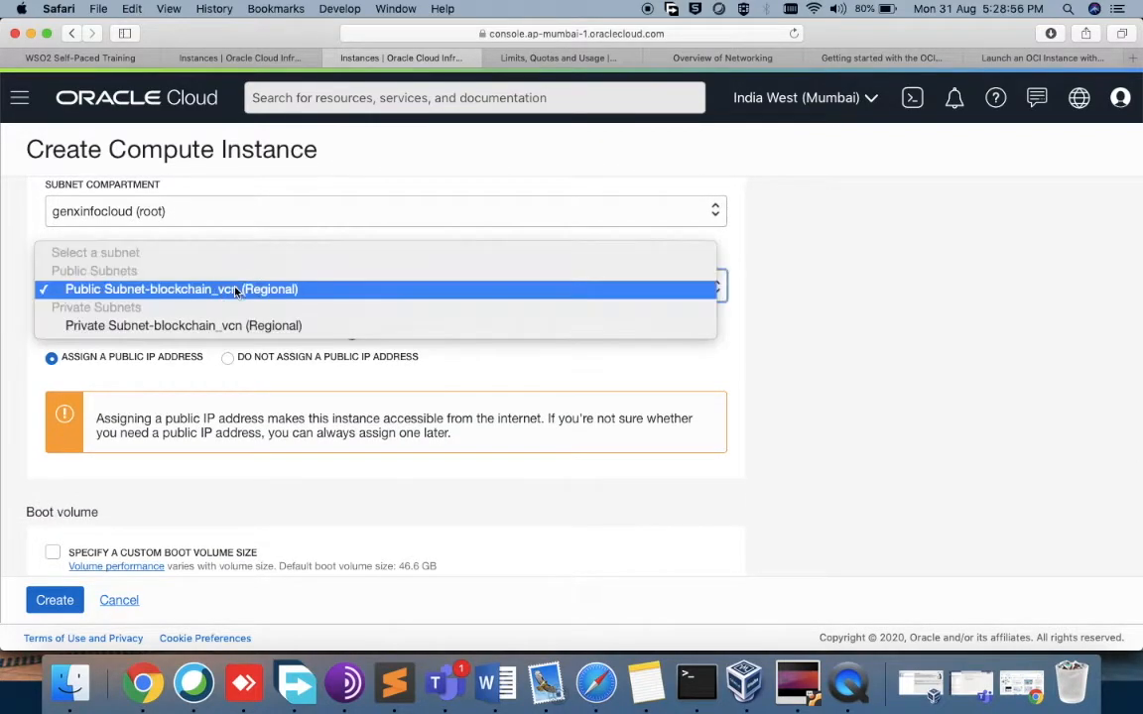
click(235, 289)
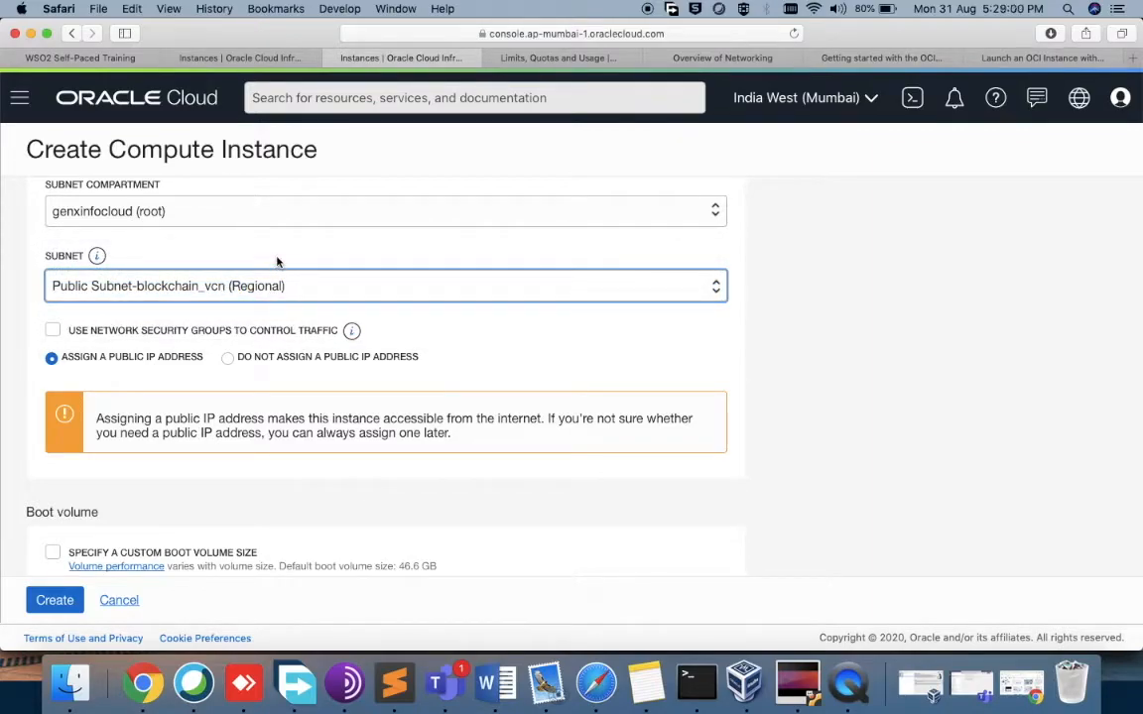
scroll(277, 262, up, 1)
scroll(277, 262, down, 3)
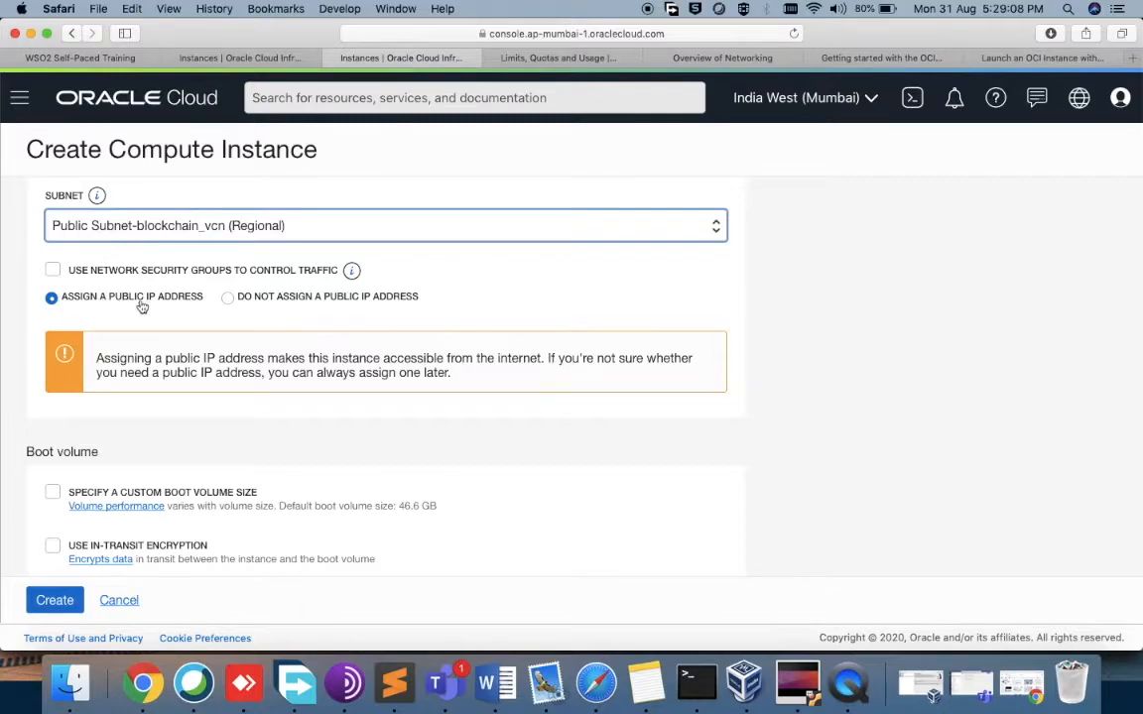
Specify a custom boot volume size of 100 GB for the instance
scroll(186, 297, down, 4)
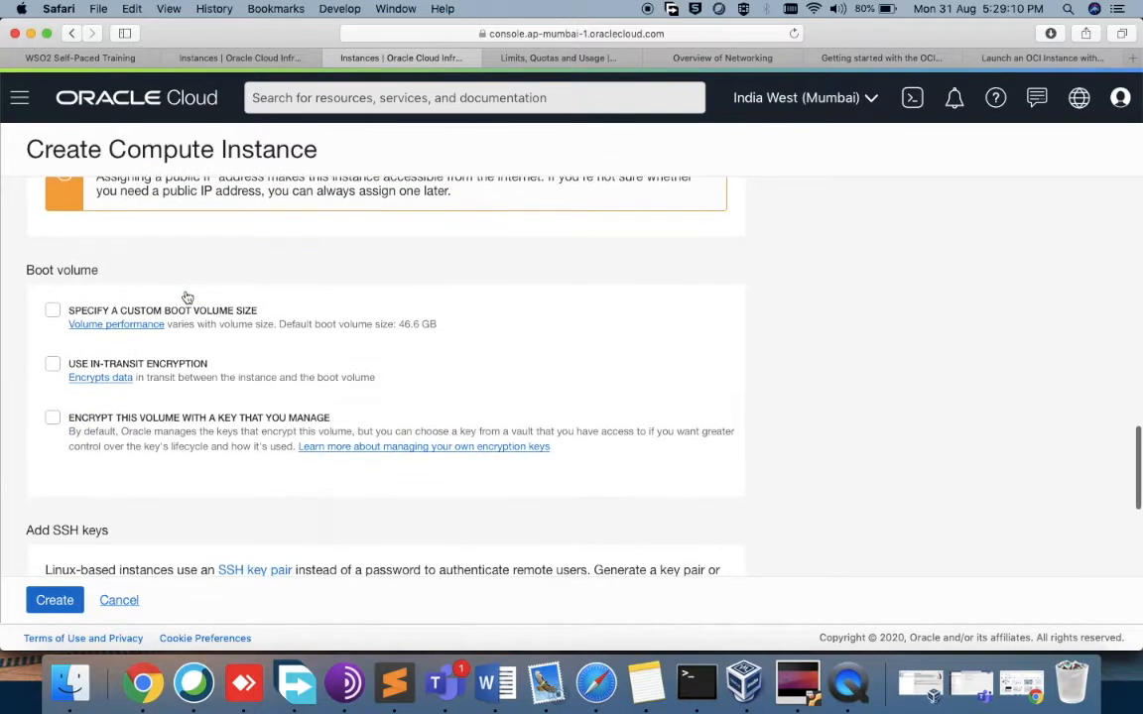
click(52, 312)
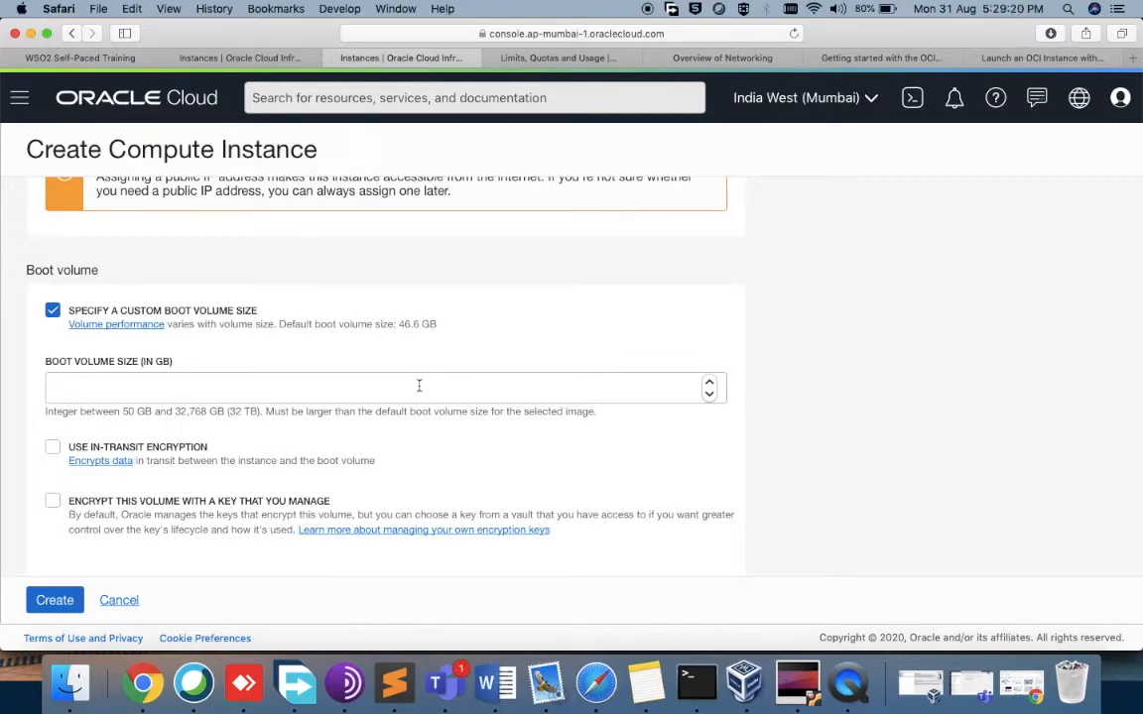
click(418, 386)
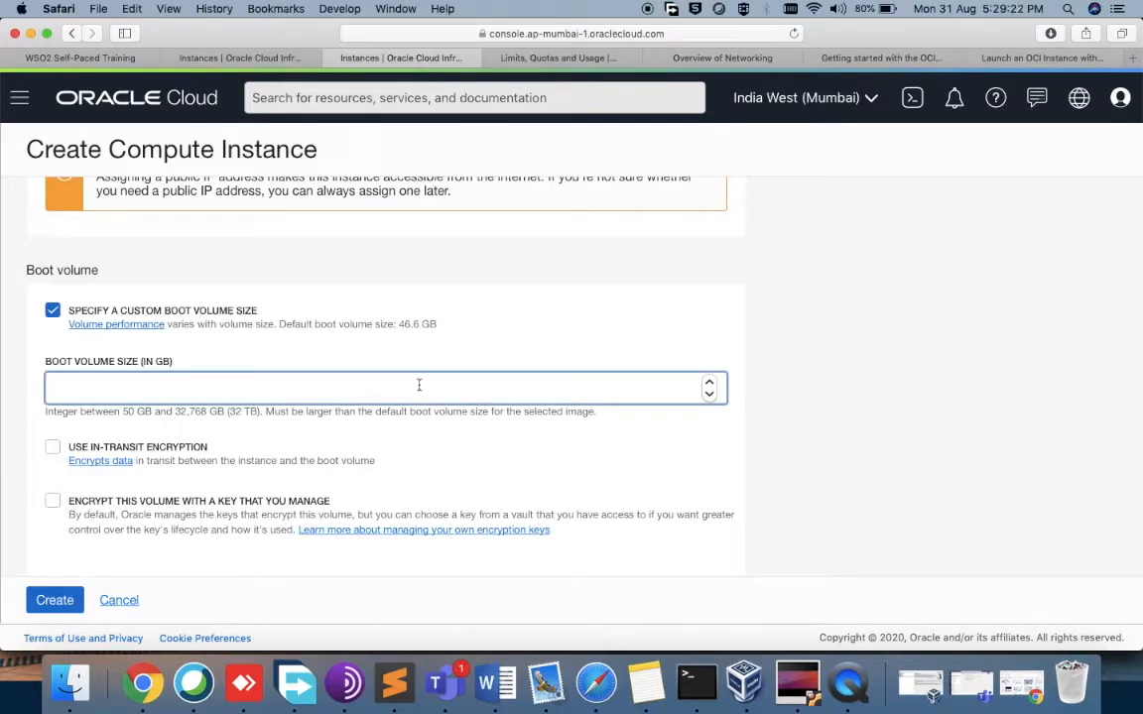
text(100)
scroll(574, 411, down, 5)
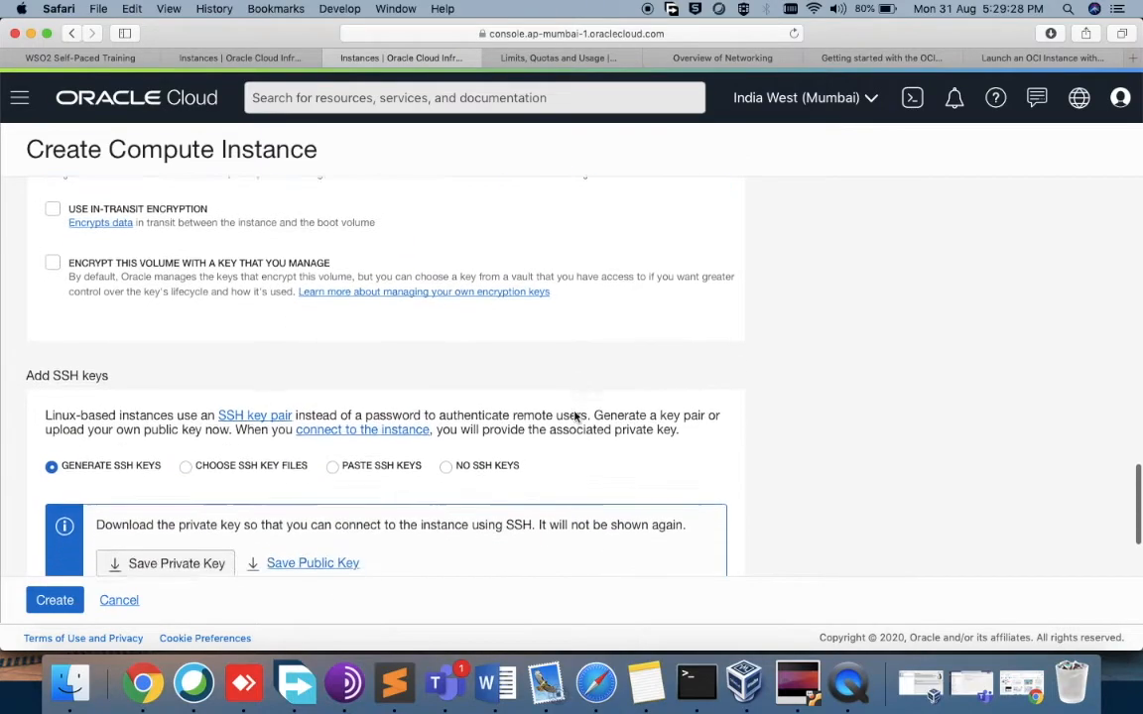
scroll(575, 415, up, 5)
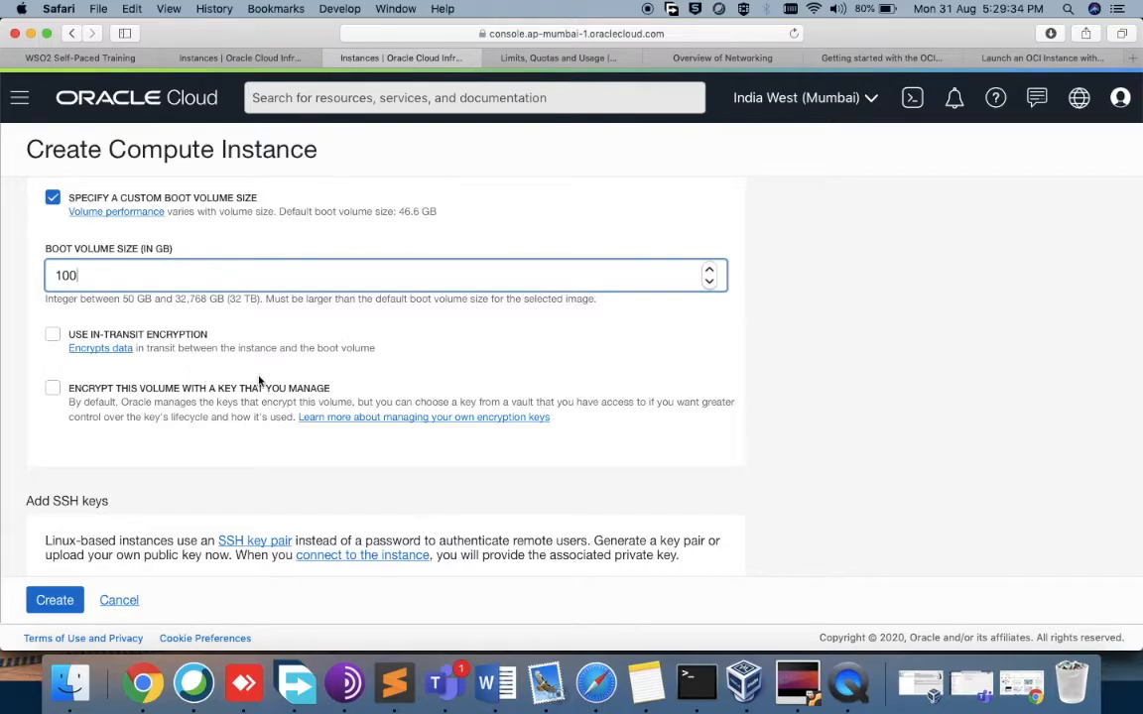
Review the SSH key options for choosing key files, pasting keys and using no keys
scroll(318, 417, down, 5)
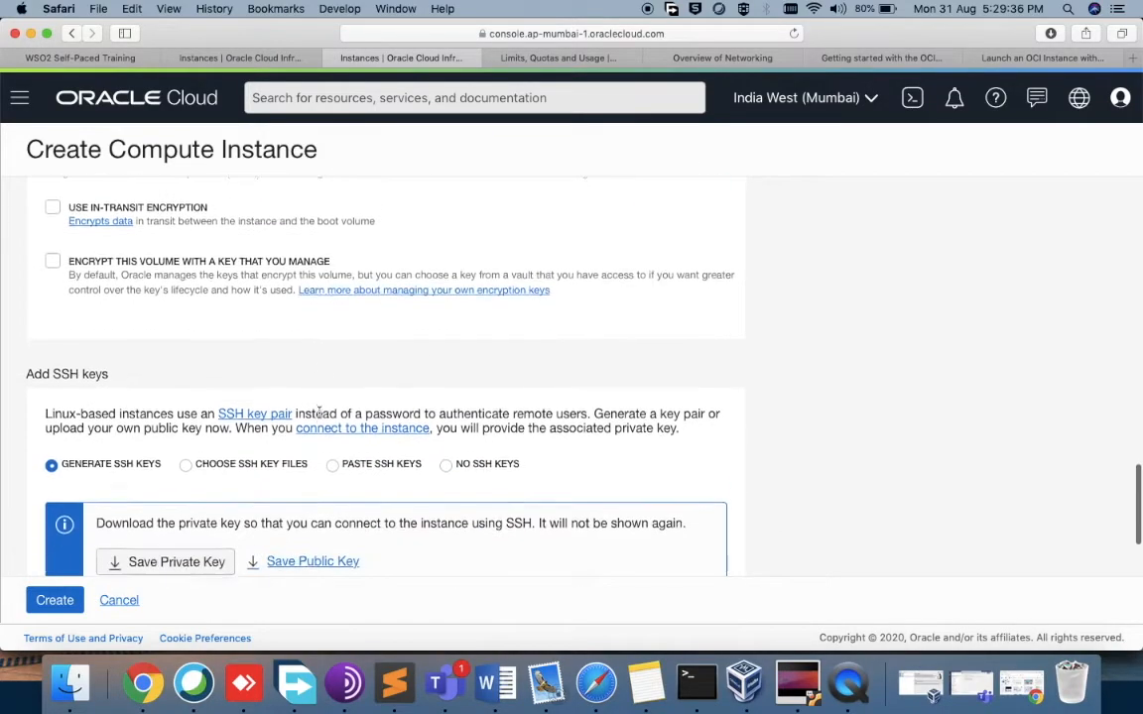
scroll(319, 413, down, 1)
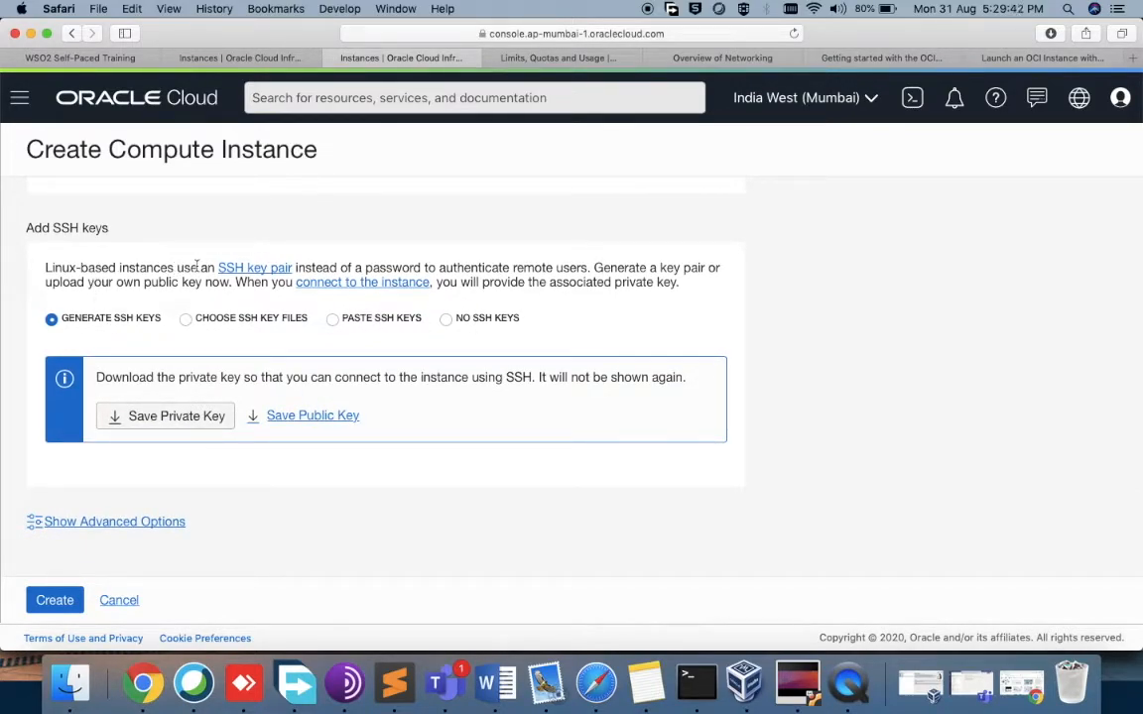
click(187, 319)
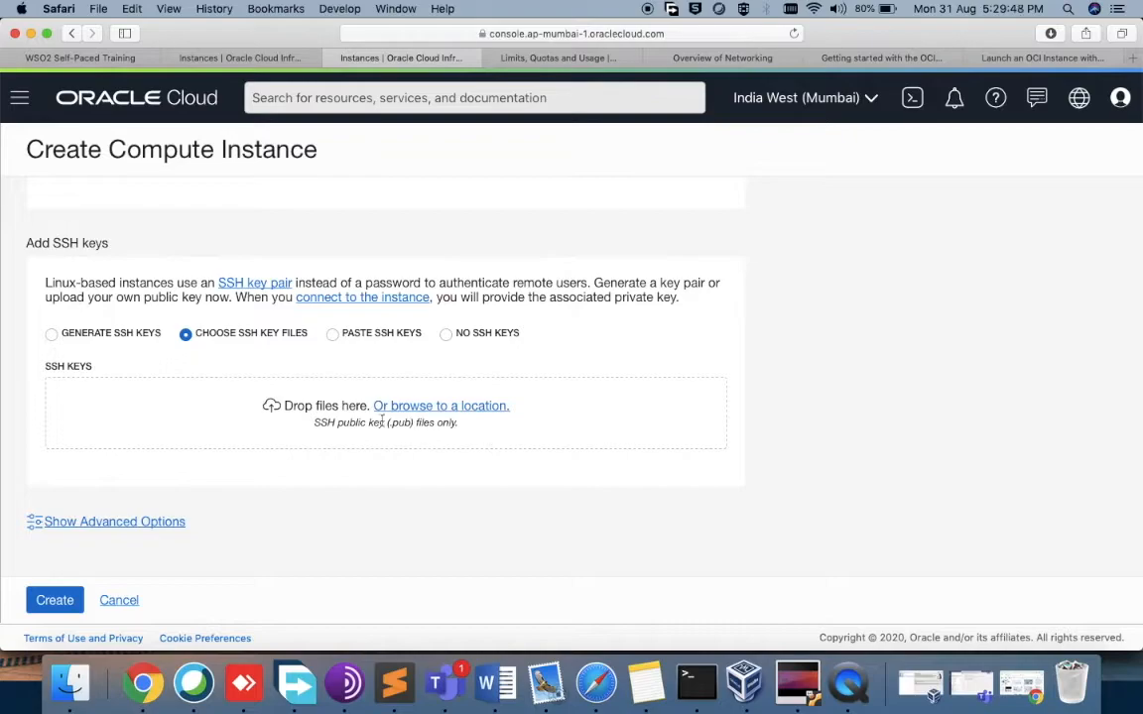
click(335, 335)
click(447, 334)
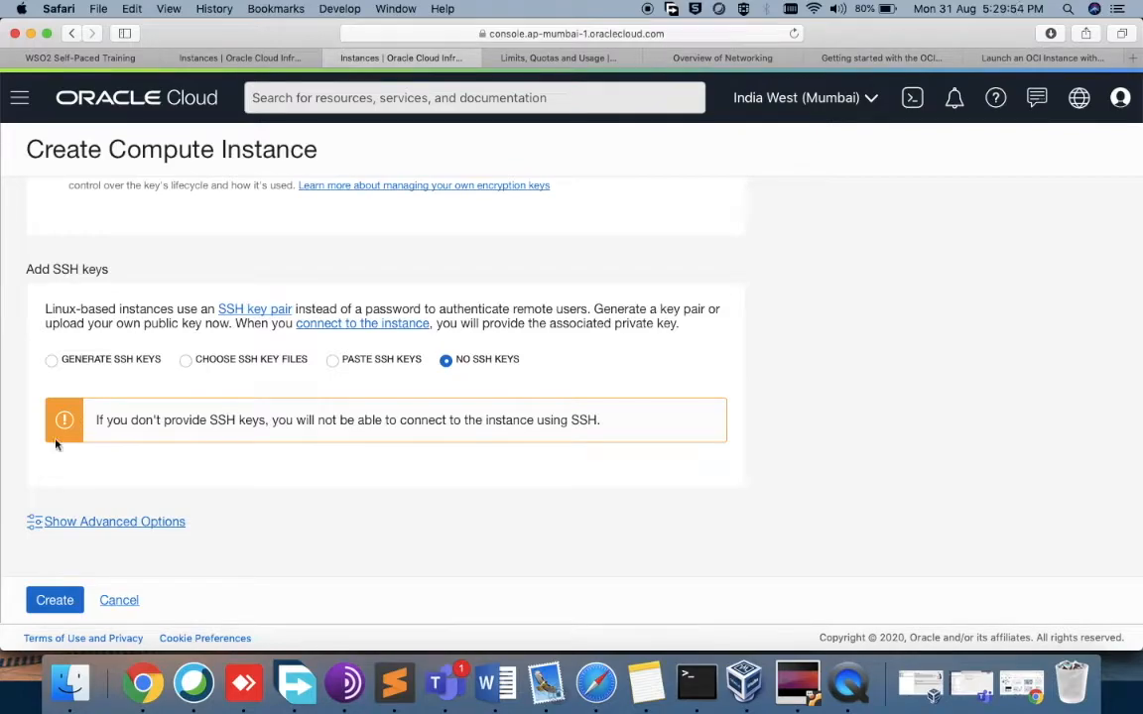
Set the instance to generate SSH keys and save both the private key and the public key
click(52, 360)
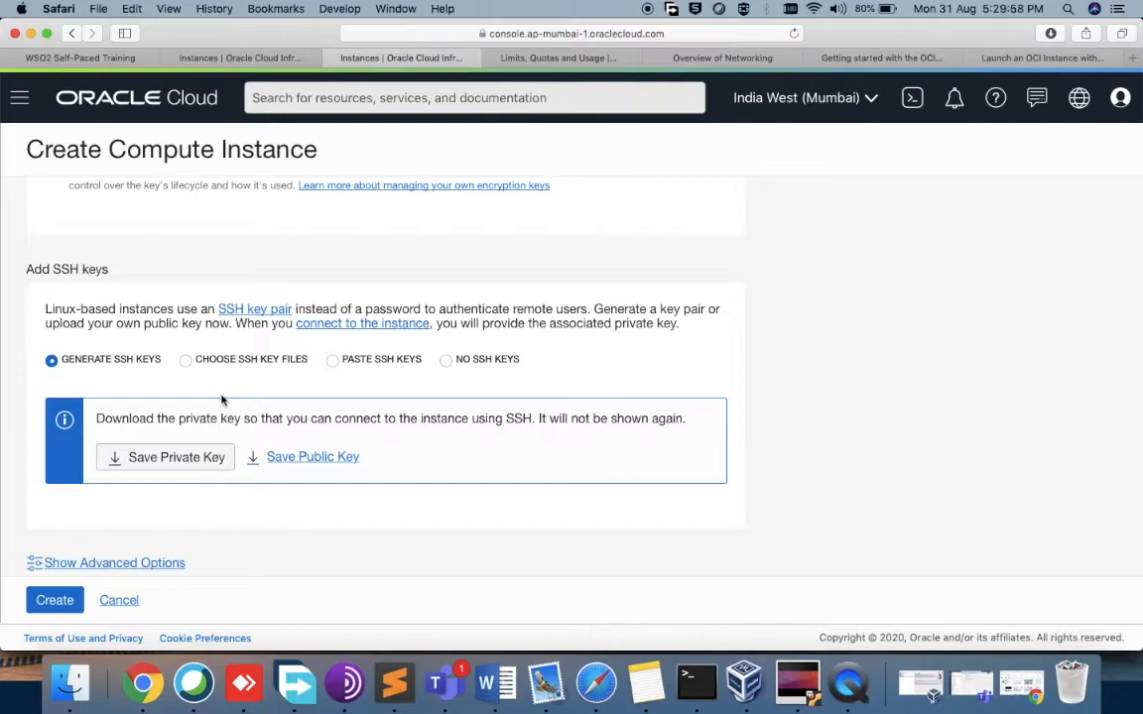
click(172, 462)
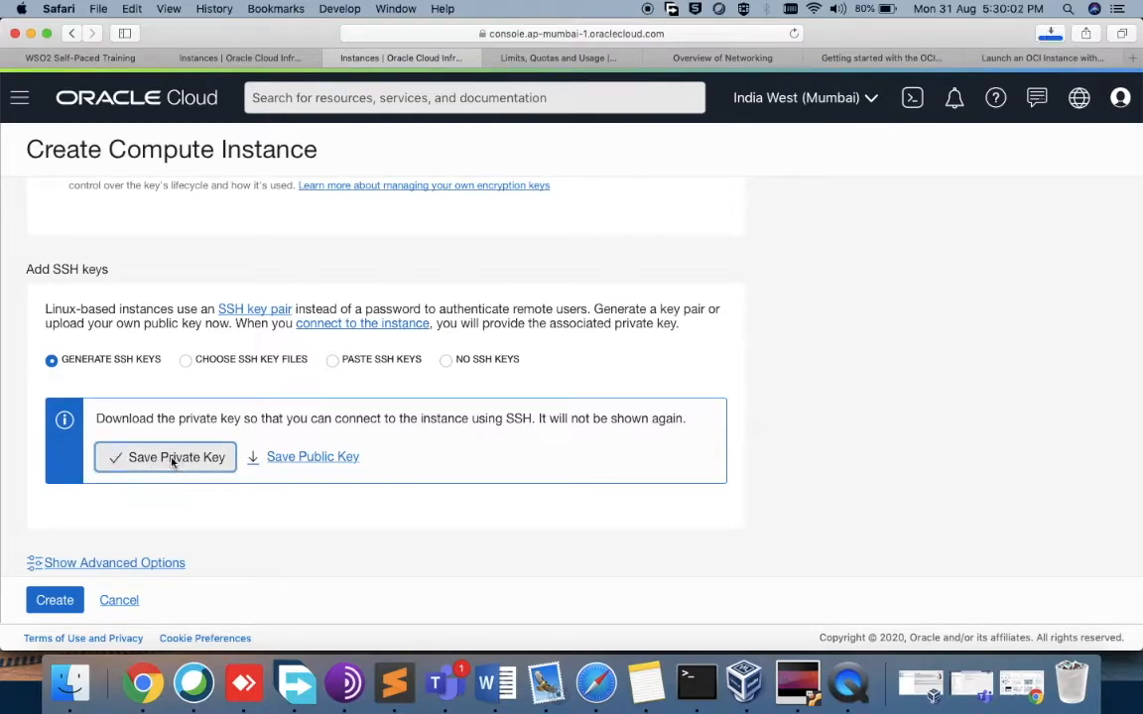
click(287, 459)
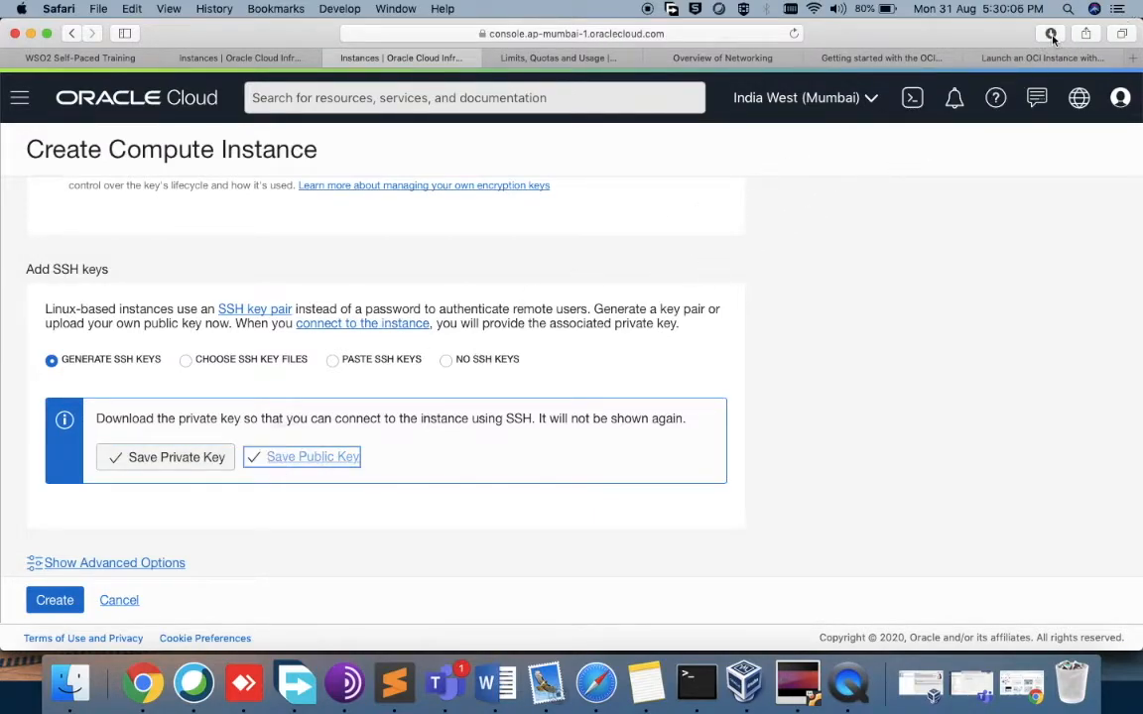
Show the downloaded keys in Finder, copy ssh-key-2020-08-31.key and ssh-key-2020-08-31.key.pub, and open the Desktop folder
click(1051, 34)
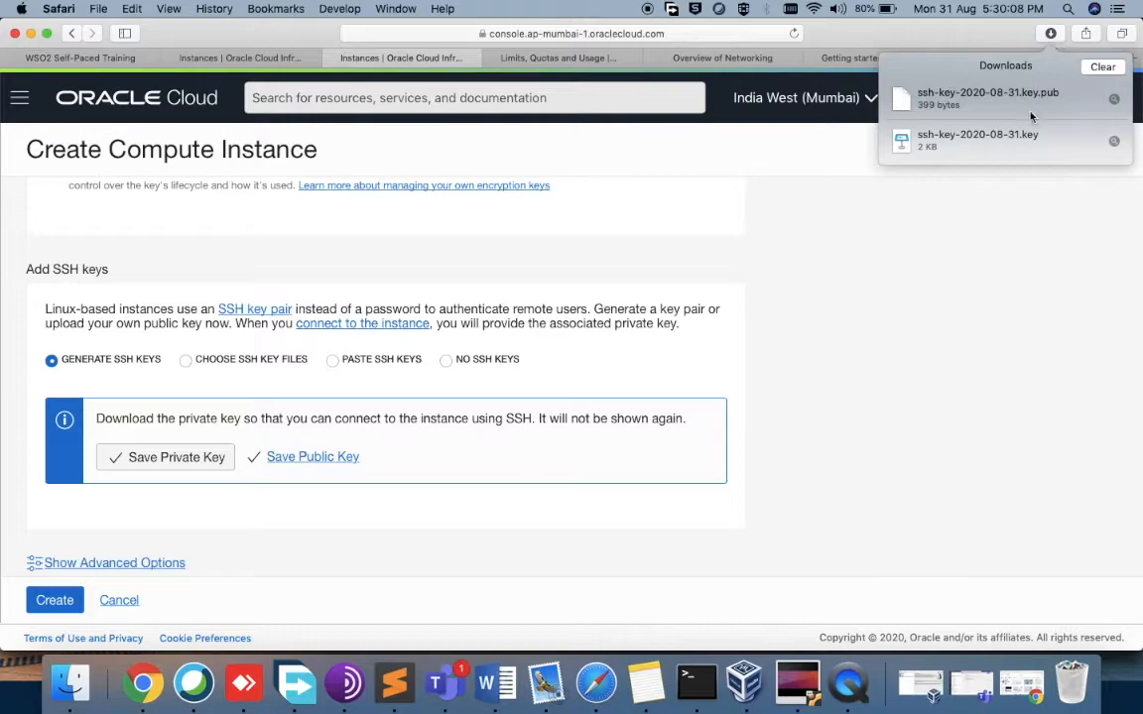
click(1114, 143)
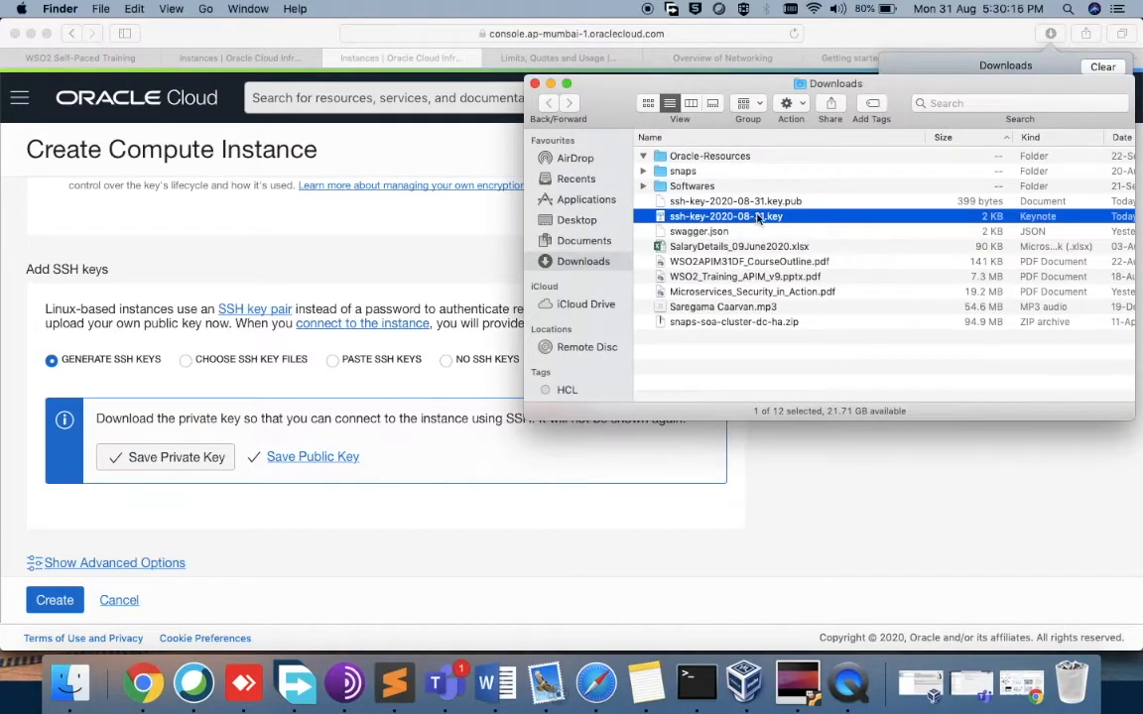
super+click(757, 203)
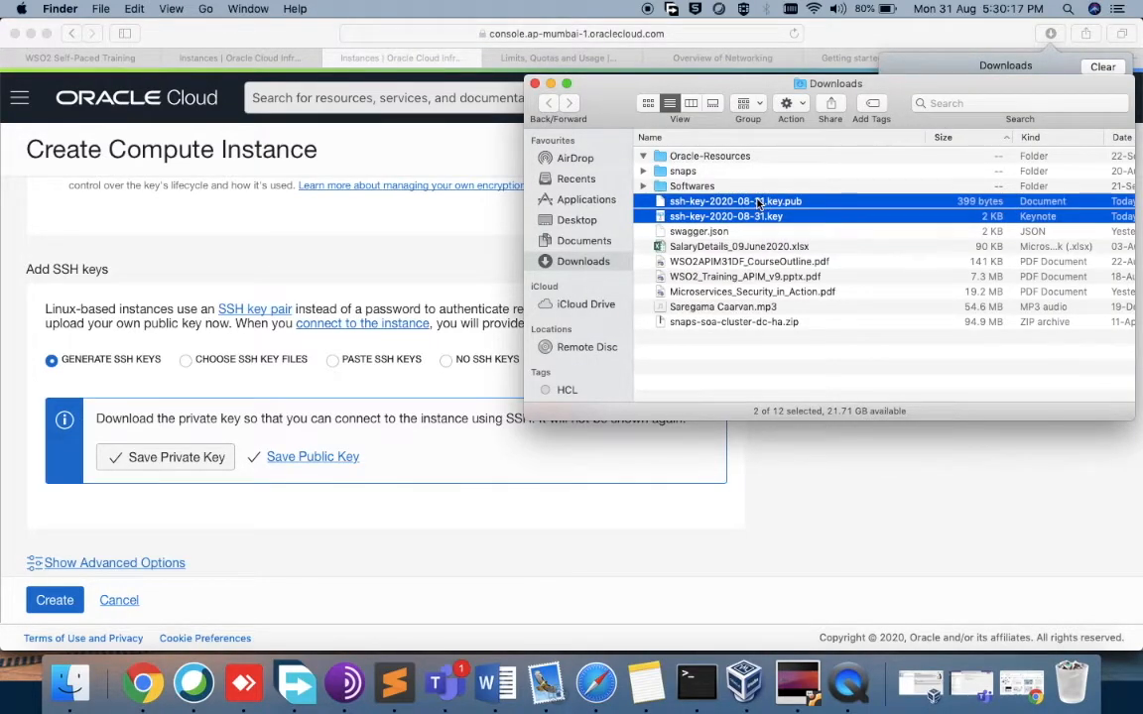
click(584, 222)
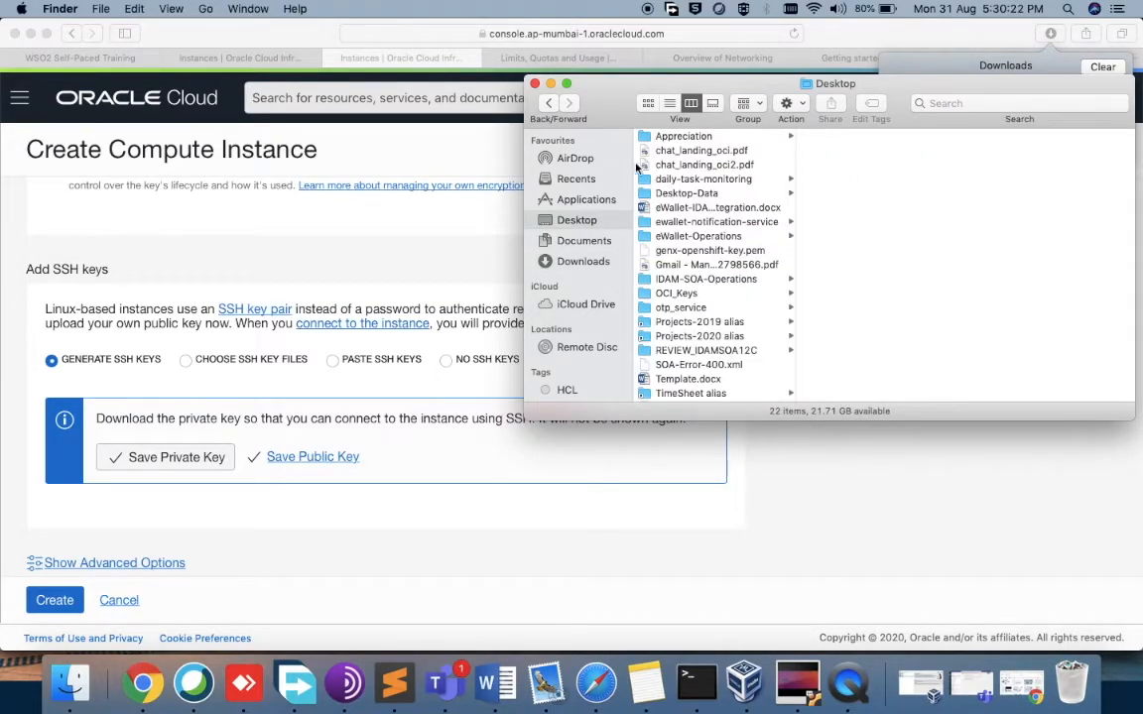
scroll(650, 298, down, 4)
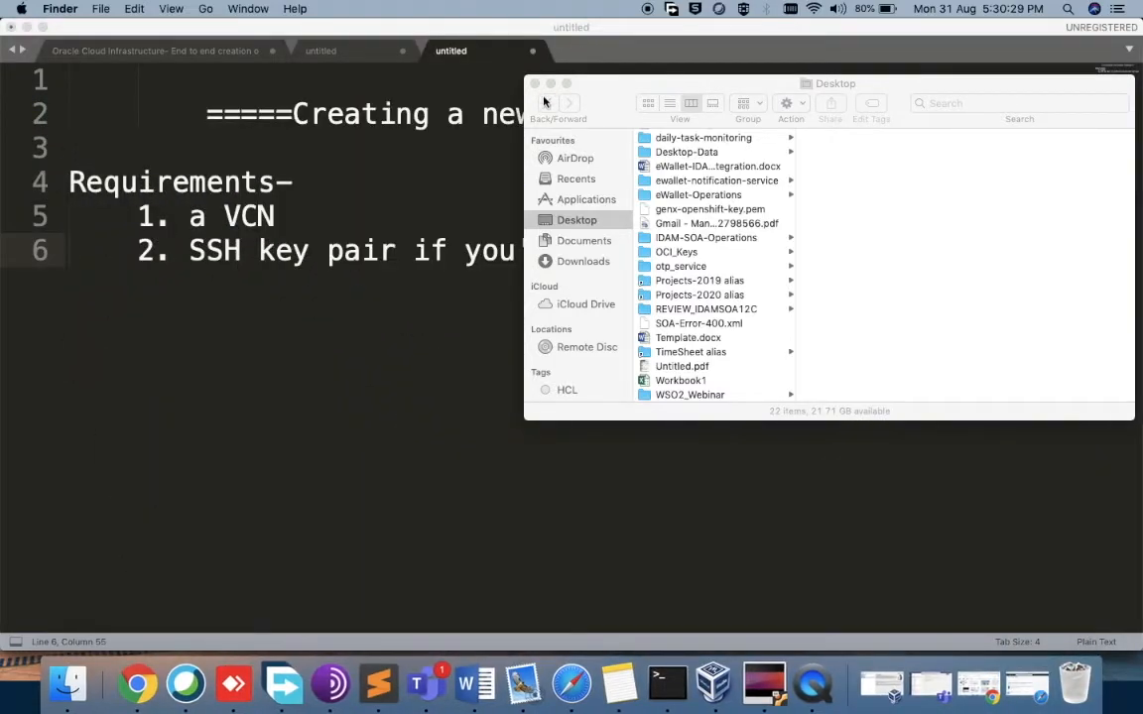
Minimize the open application windows and close the Finder Recents window to clear the desktop
click(551, 84)
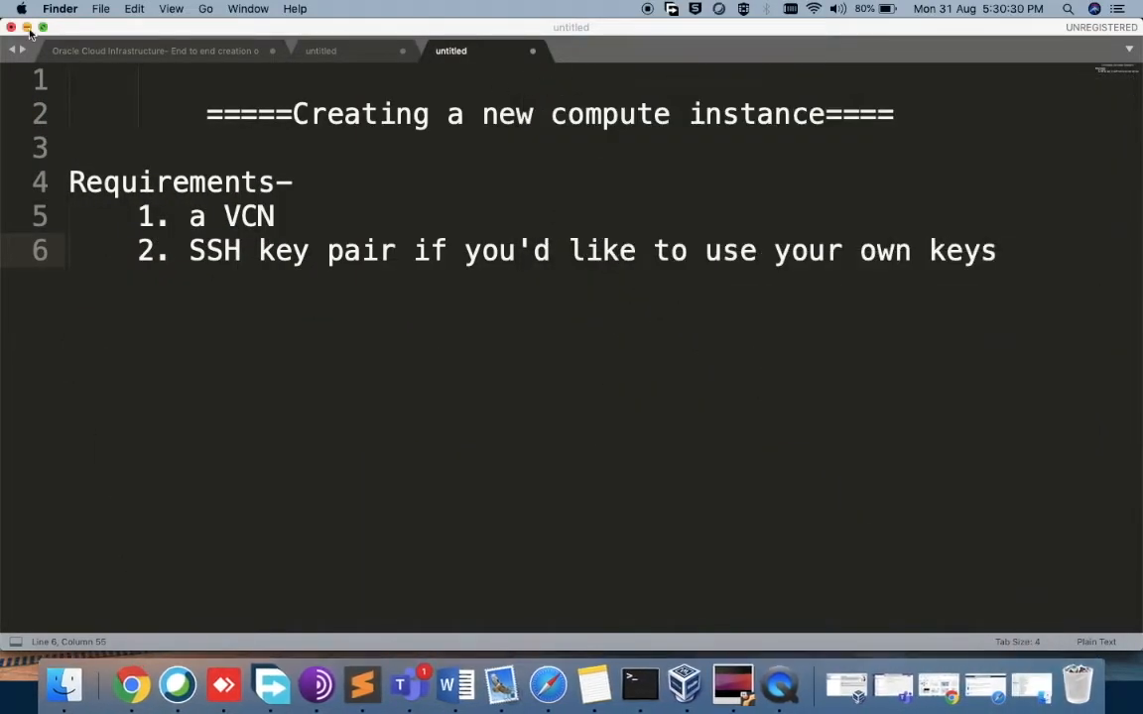
click(27, 27)
click(30, 33)
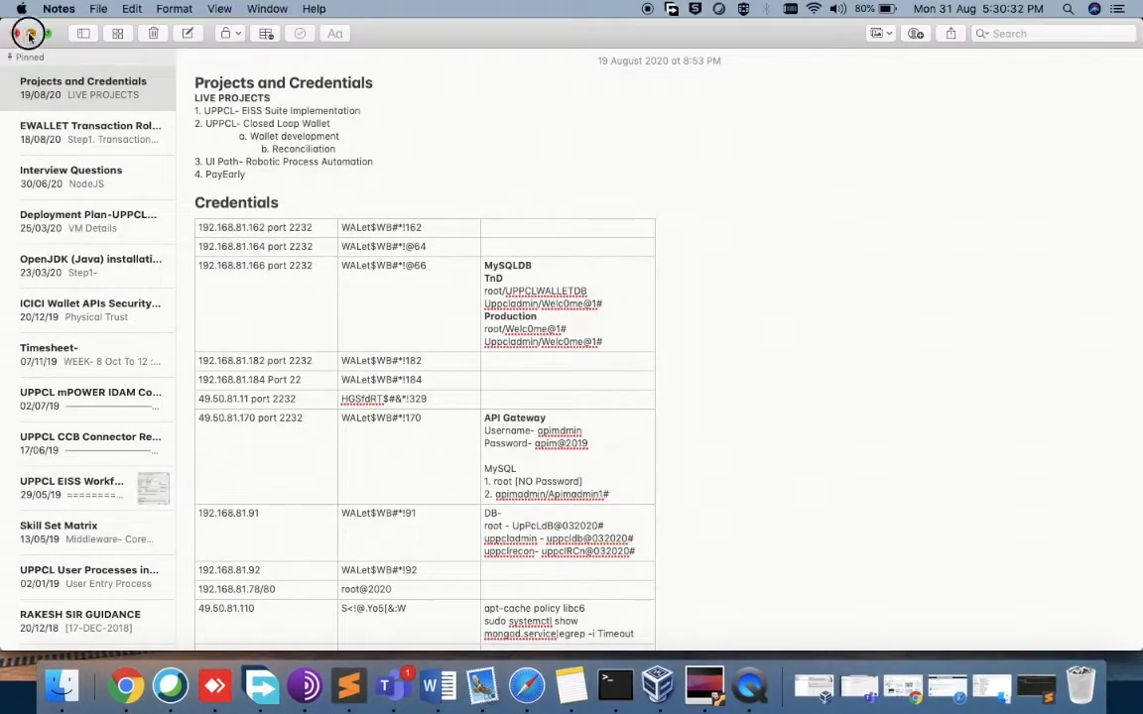
click(27, 27)
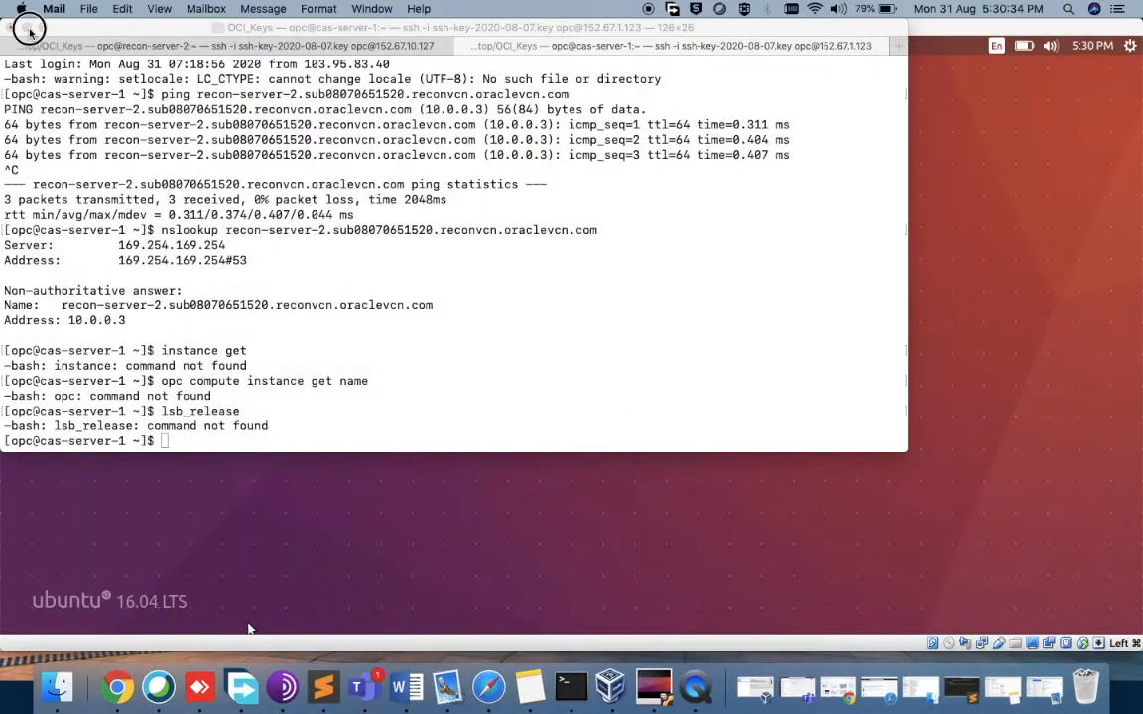
click(27, 29)
click(27, 28)
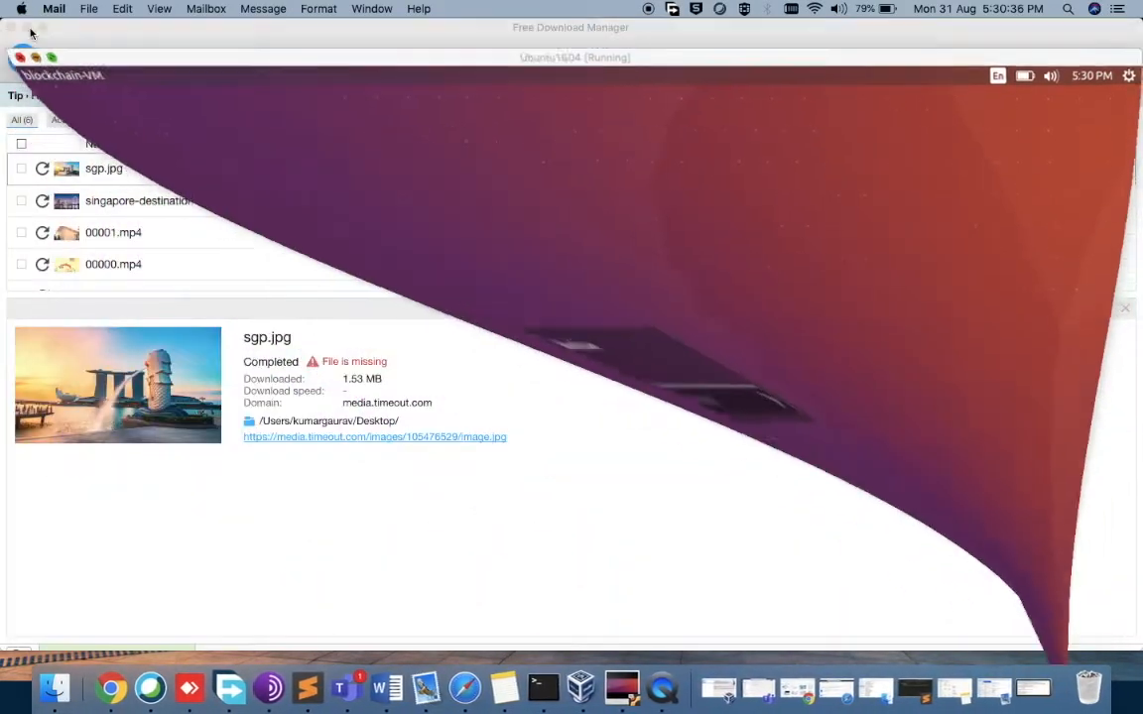
click(27, 28)
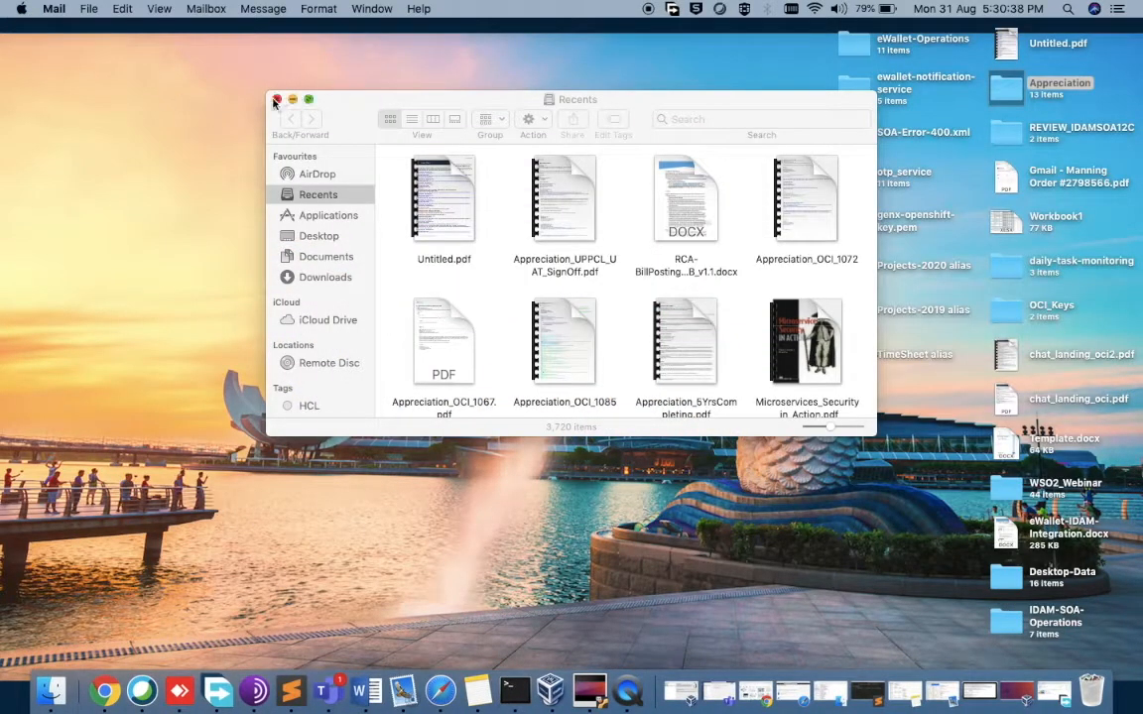
click(278, 100)
Create a new folder named oci_blockchain on the desktop
right_click(365, 164)
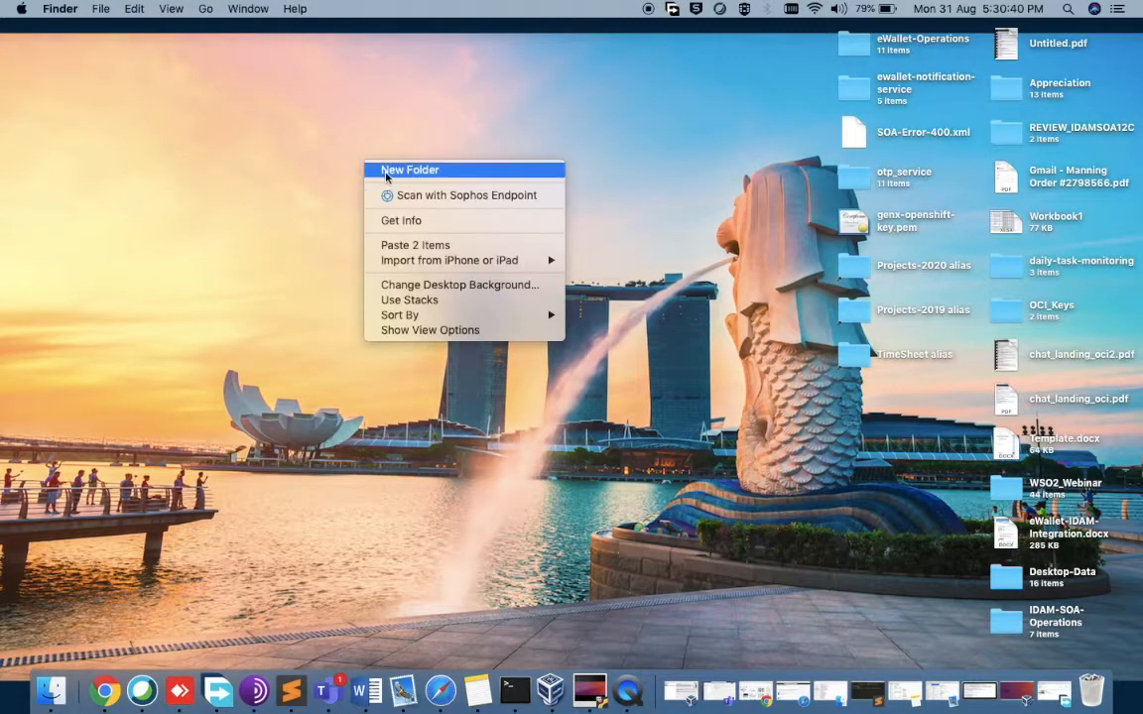
click(387, 173)
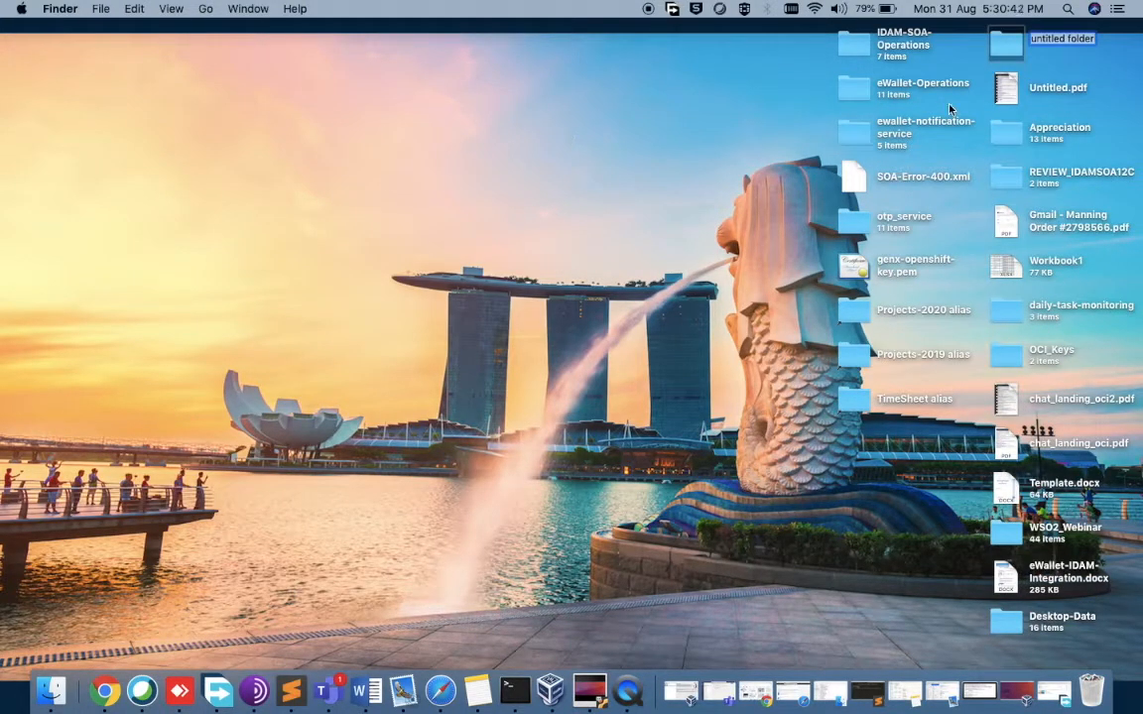
text(OCI)
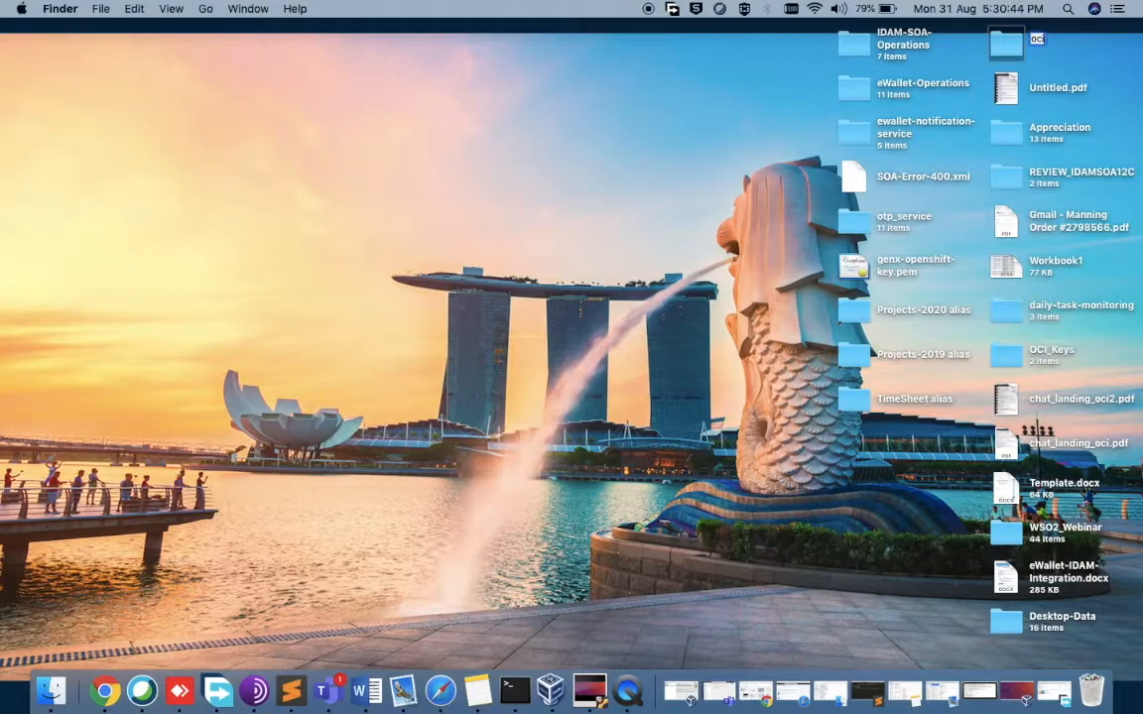
text(_blockchai)
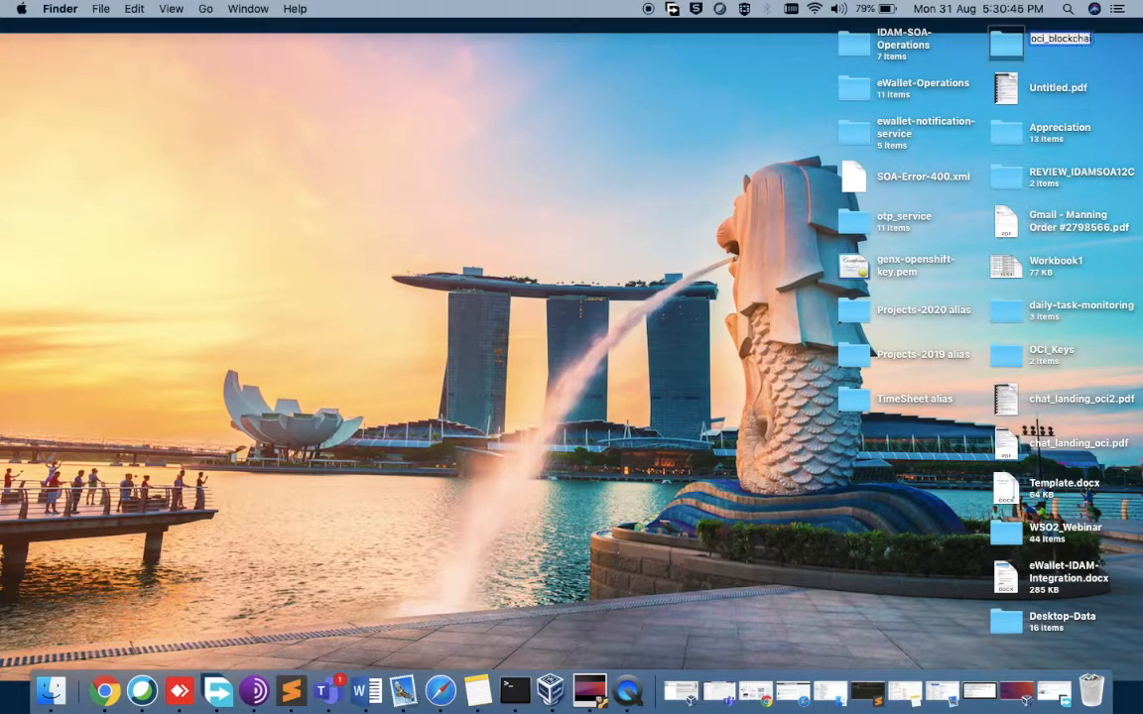
text(n)
key(Tab)
Paste the two copied SSH key files into the oci_blockchain folder and close its window
double_click(1005, 41)
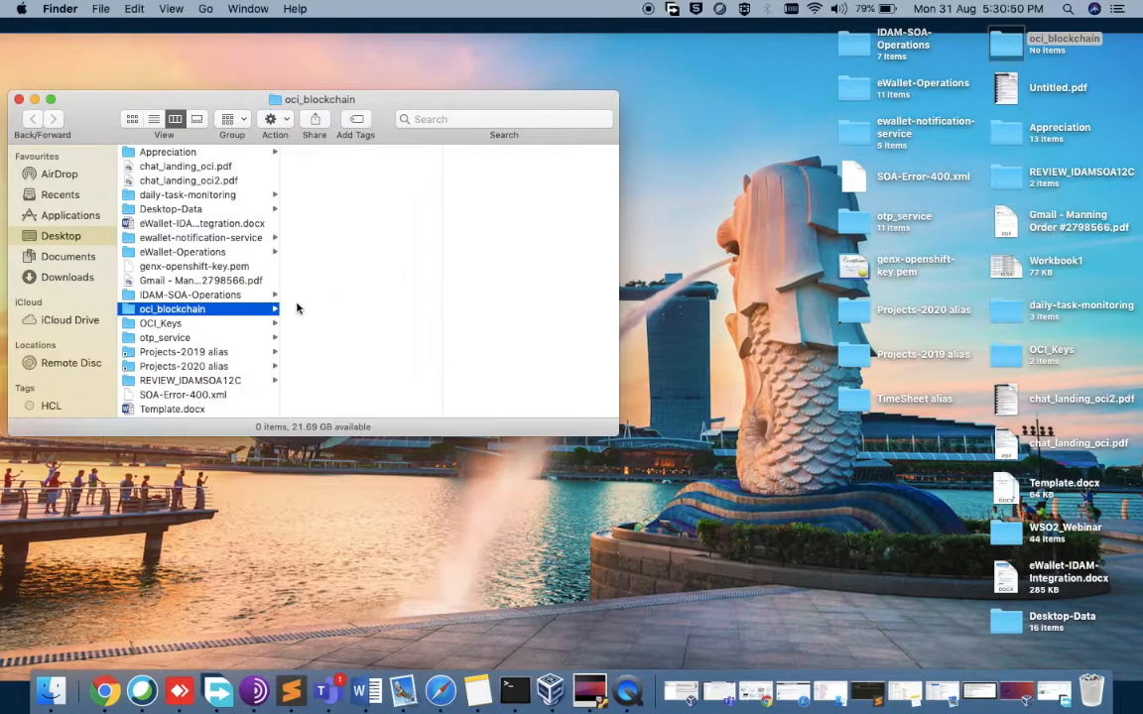
right_click(322, 277)
click(372, 360)
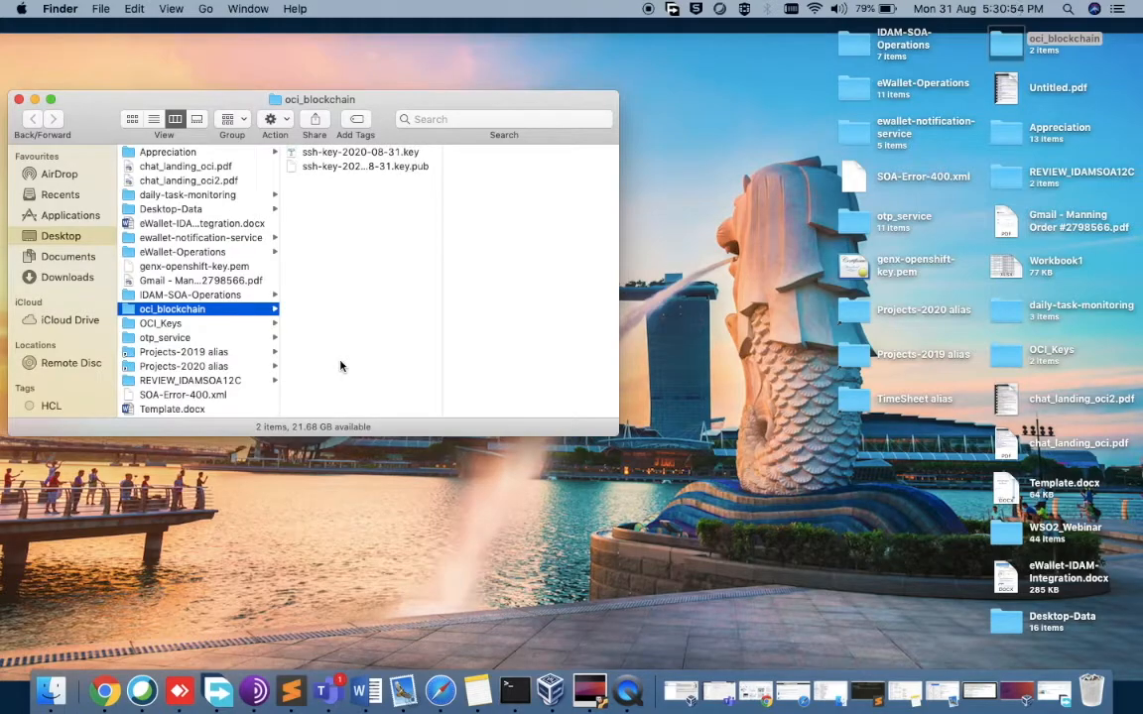
click(18, 99)
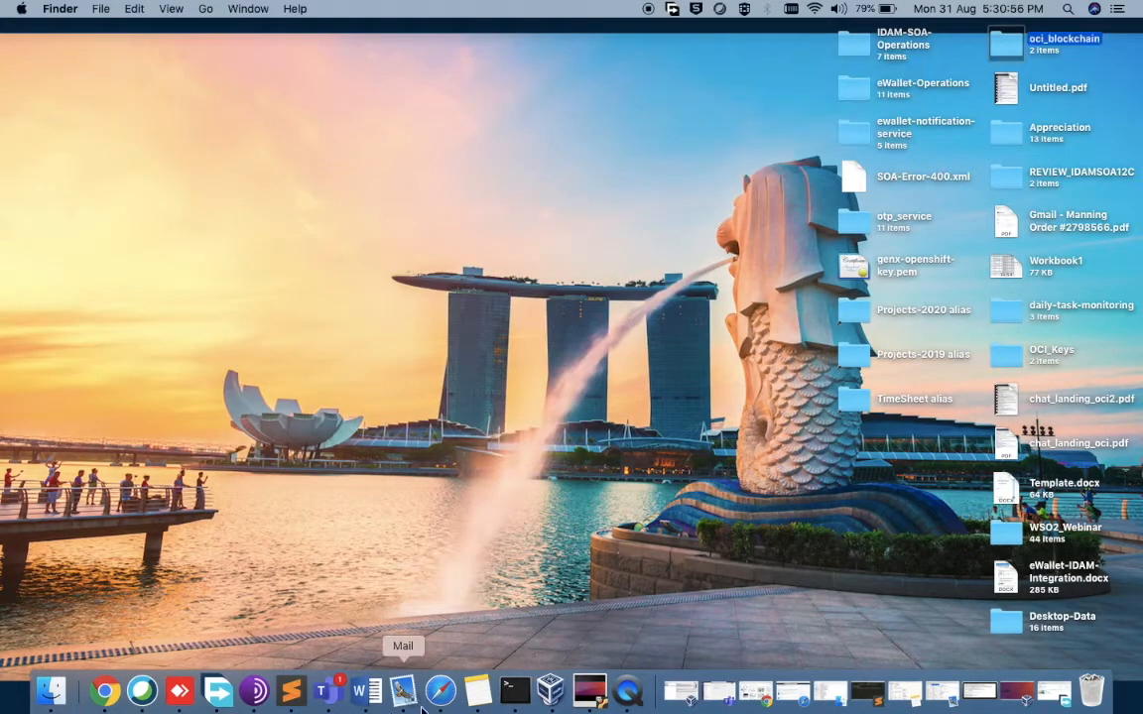
Switch to Safari and review the instance's advanced management options, including fault domain and pasting a cloud-init script
click(441, 692)
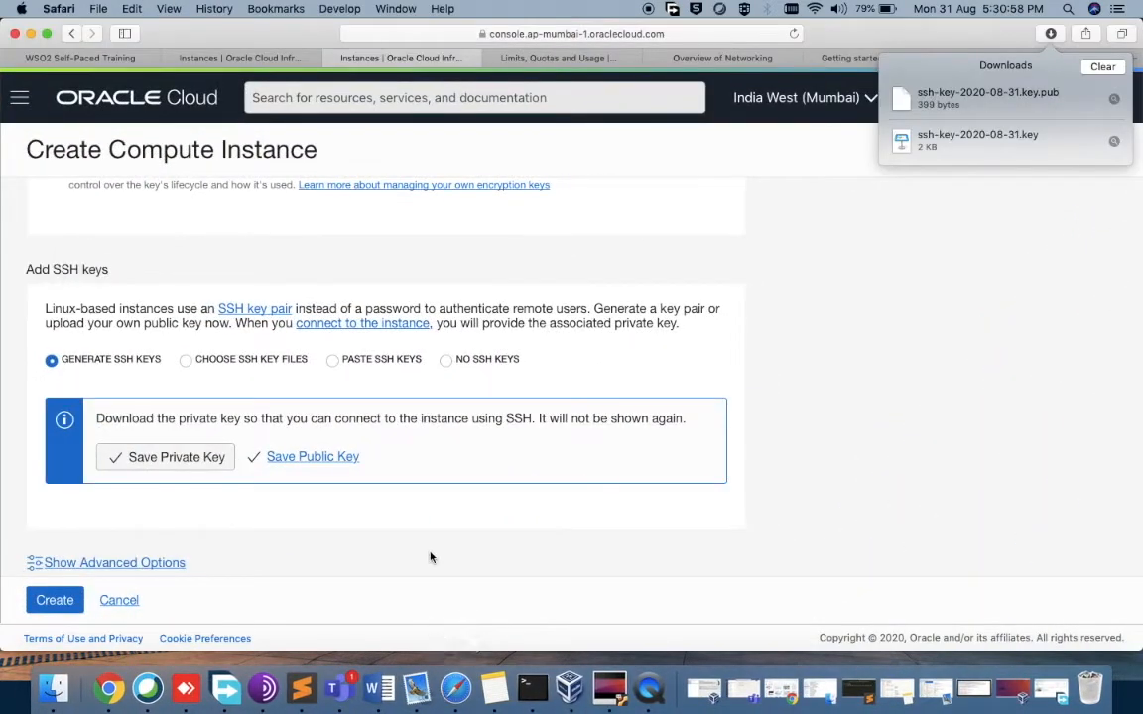
scroll(430, 557, down, 1)
click(145, 520)
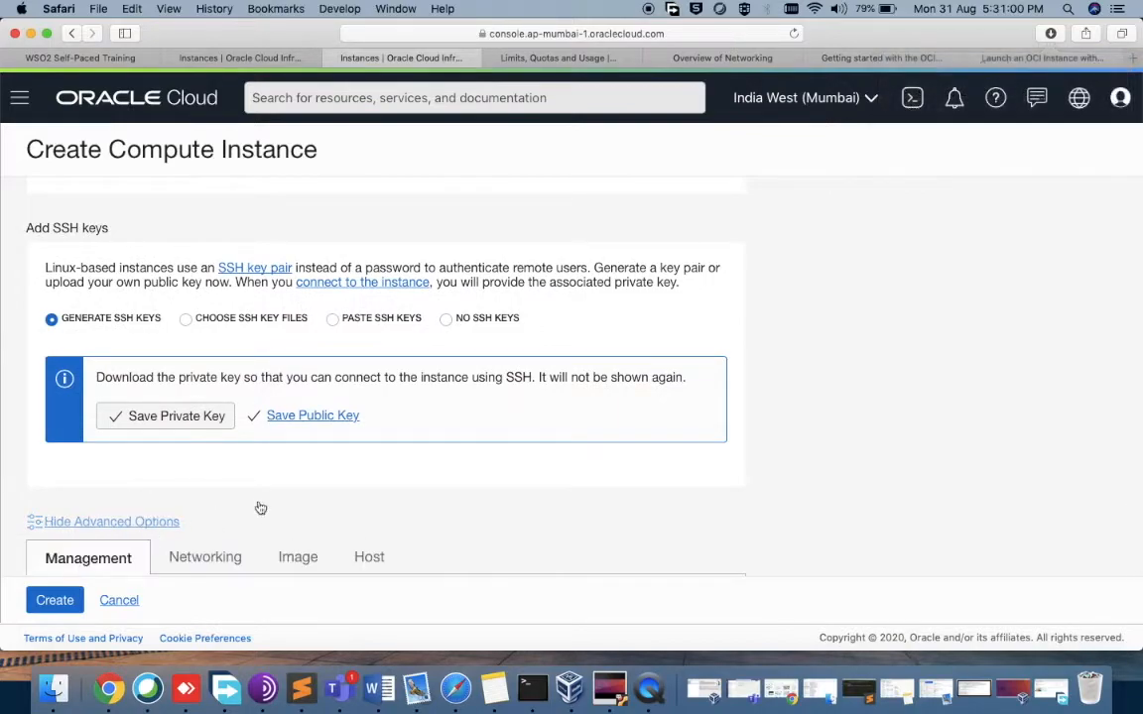
scroll(379, 499, down, 5)
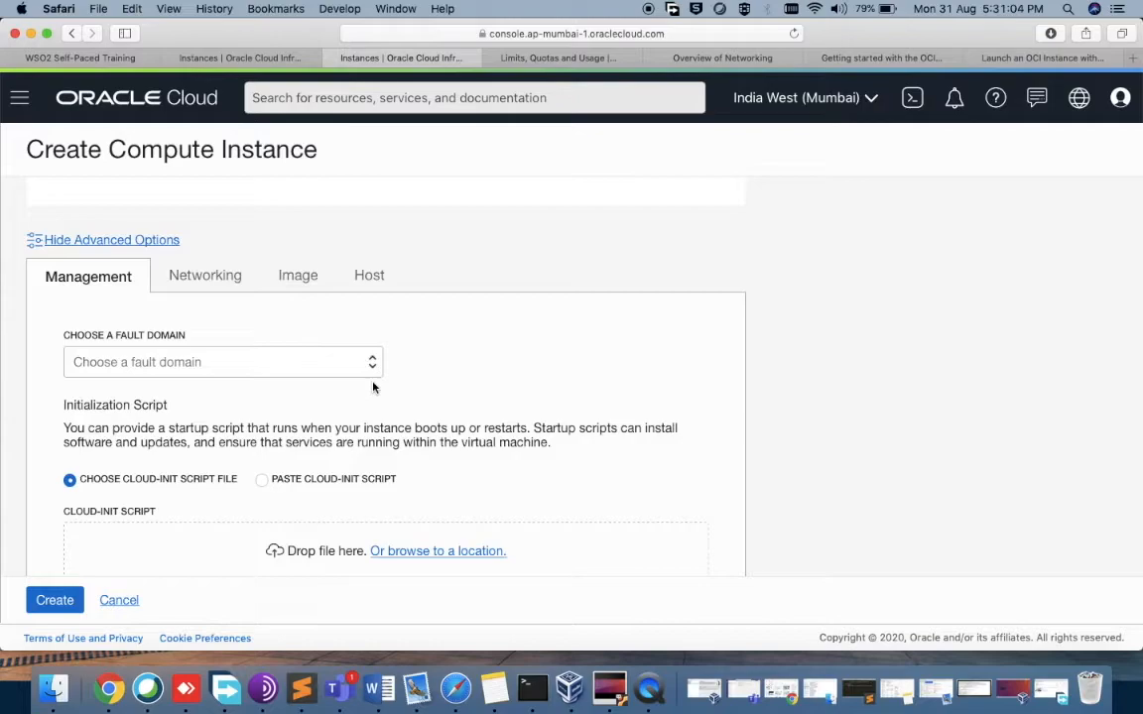
click(346, 361)
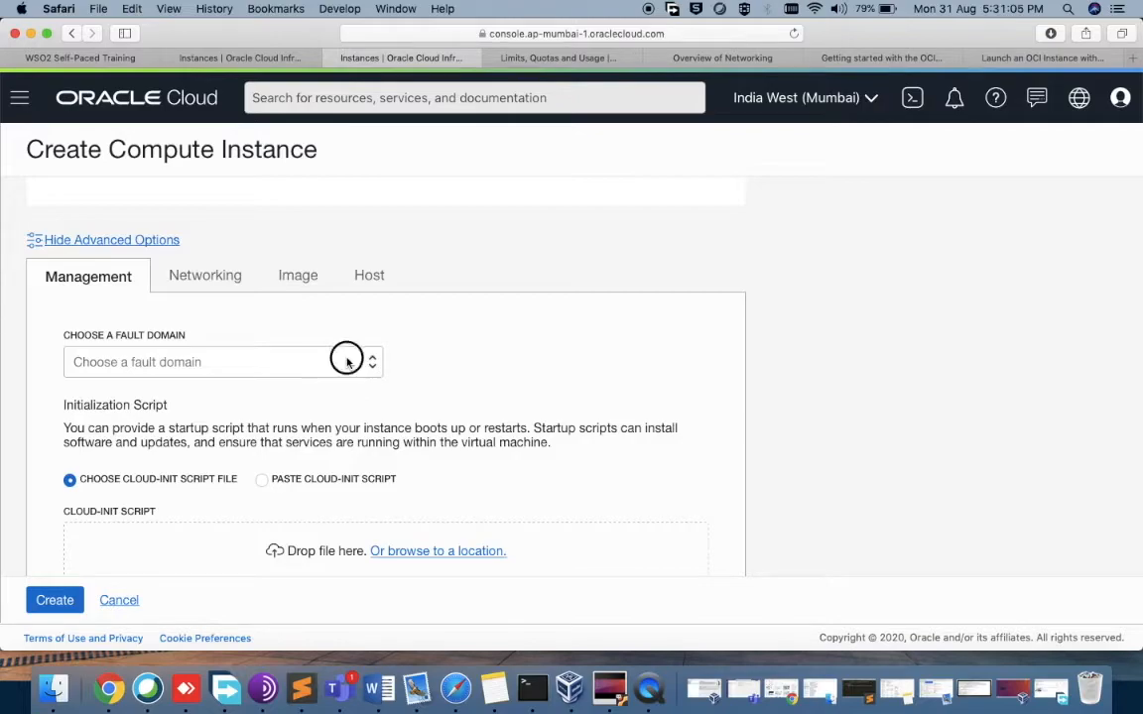
click(441, 326)
scroll(440, 327, down, 3)
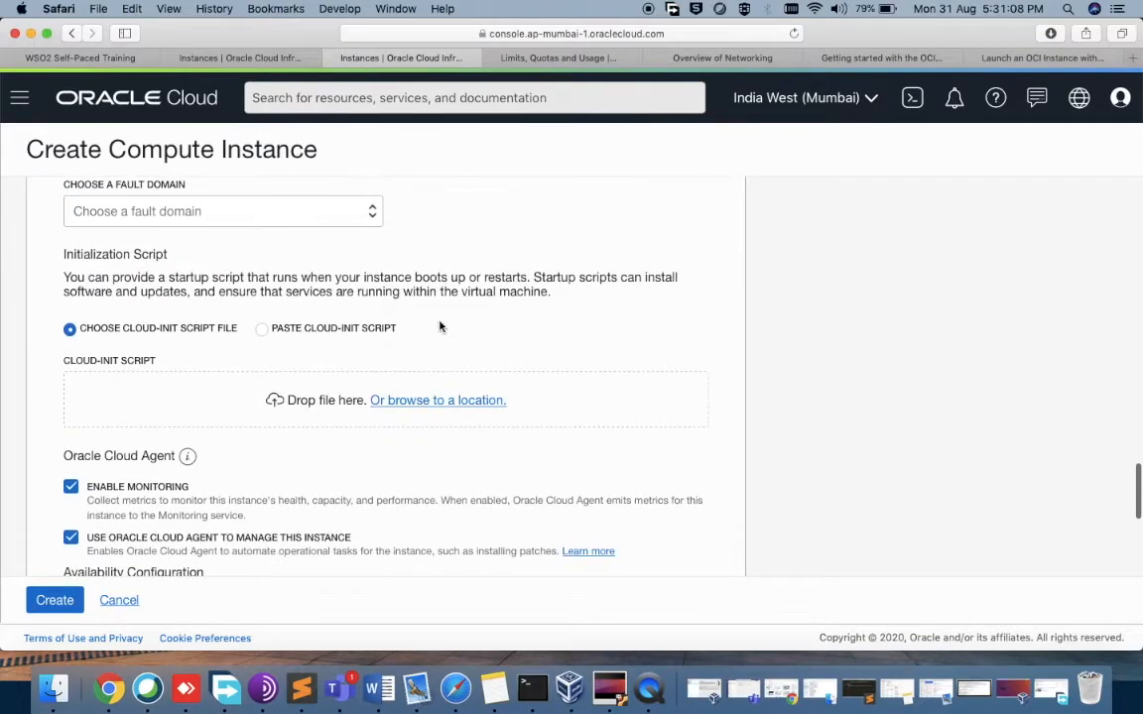
click(266, 334)
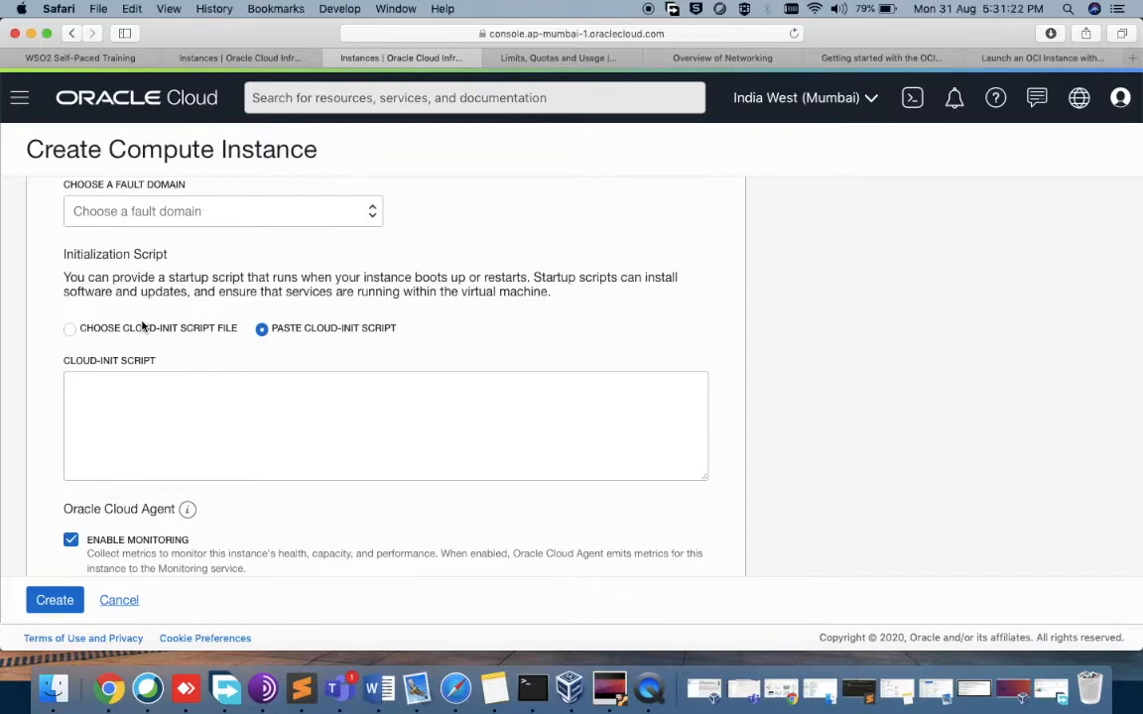
Review the advanced networking, image build and dedicated host options for the instance
scroll(142, 327, up, 4)
click(205, 303)
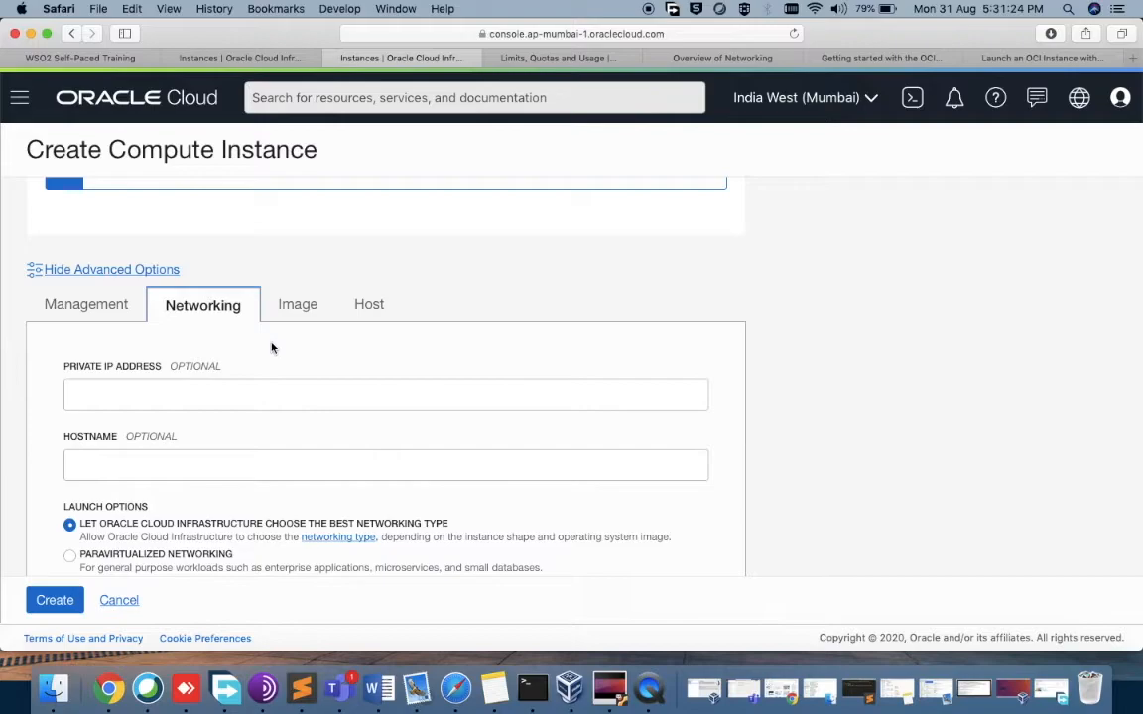
click(260, 395)
click(225, 467)
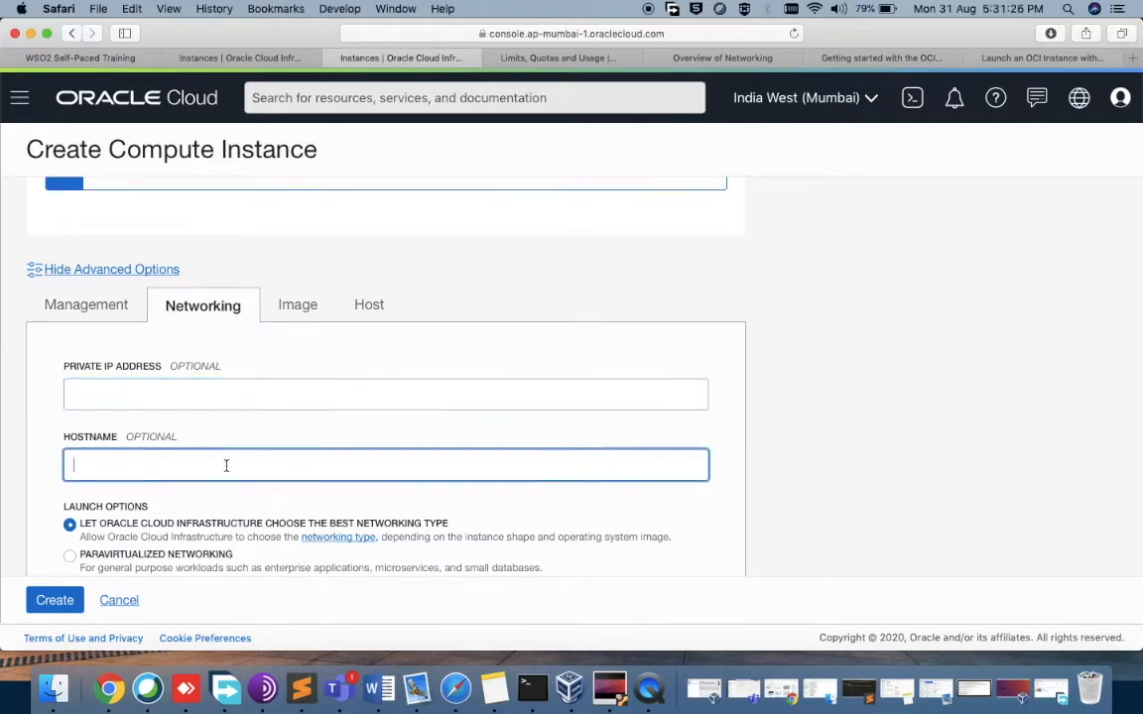
click(300, 306)
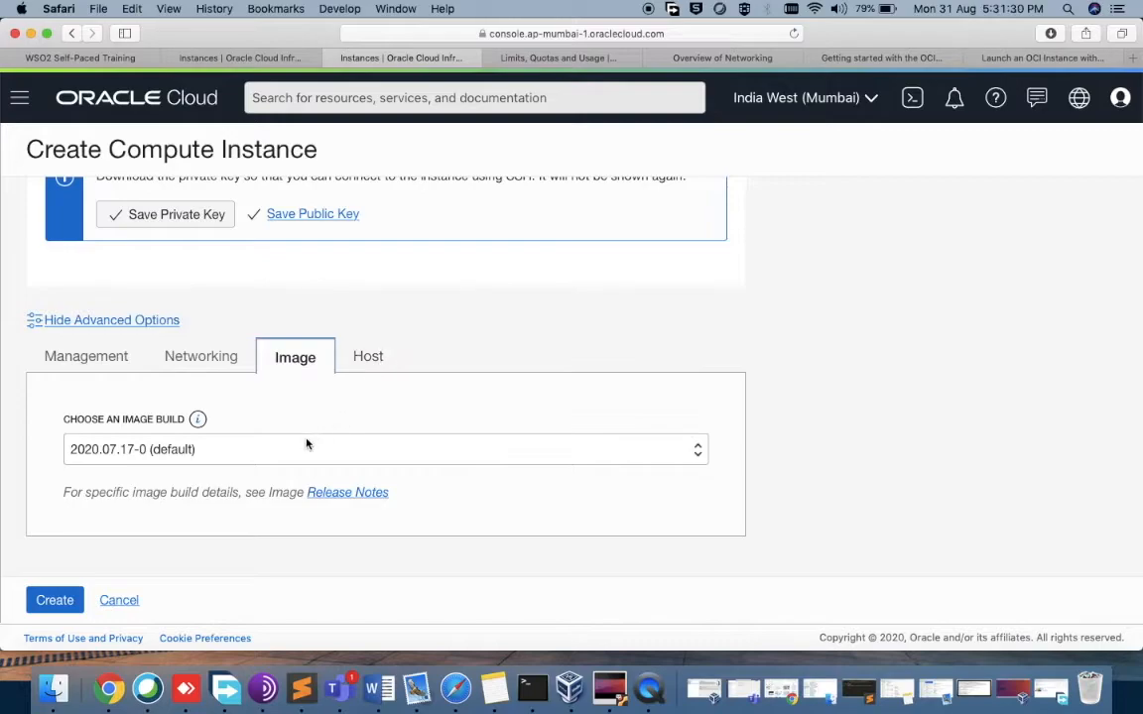
click(363, 353)
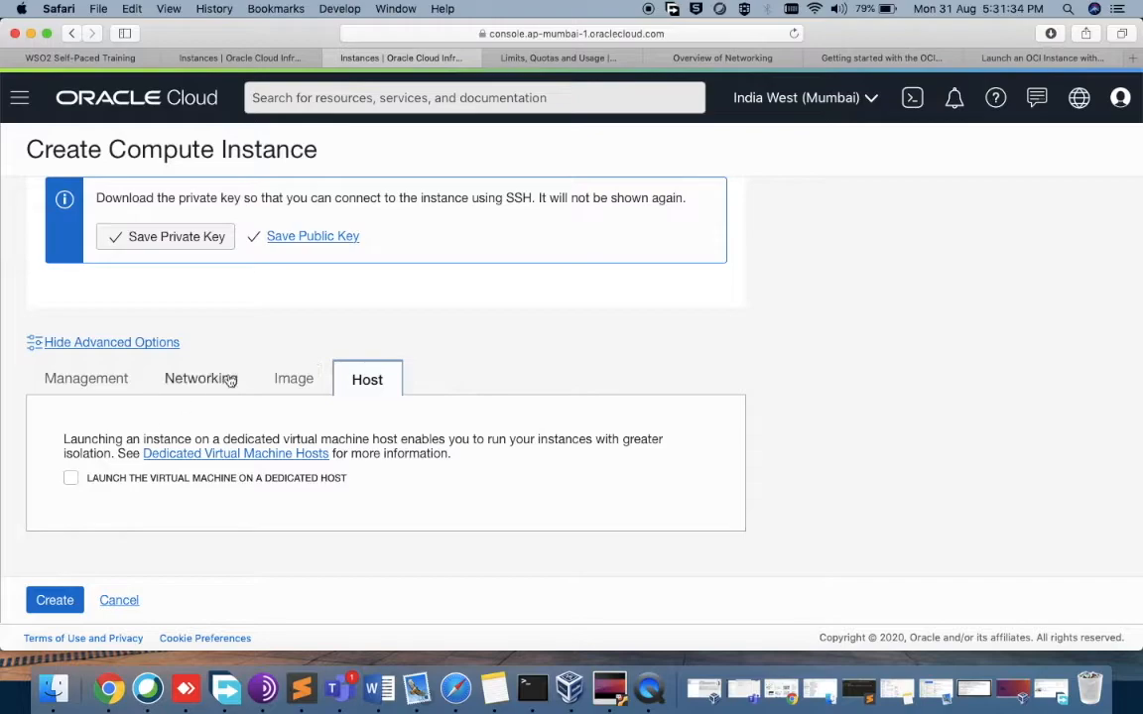
Hide the advanced options and create the blockchain_vm instance
click(98, 342)
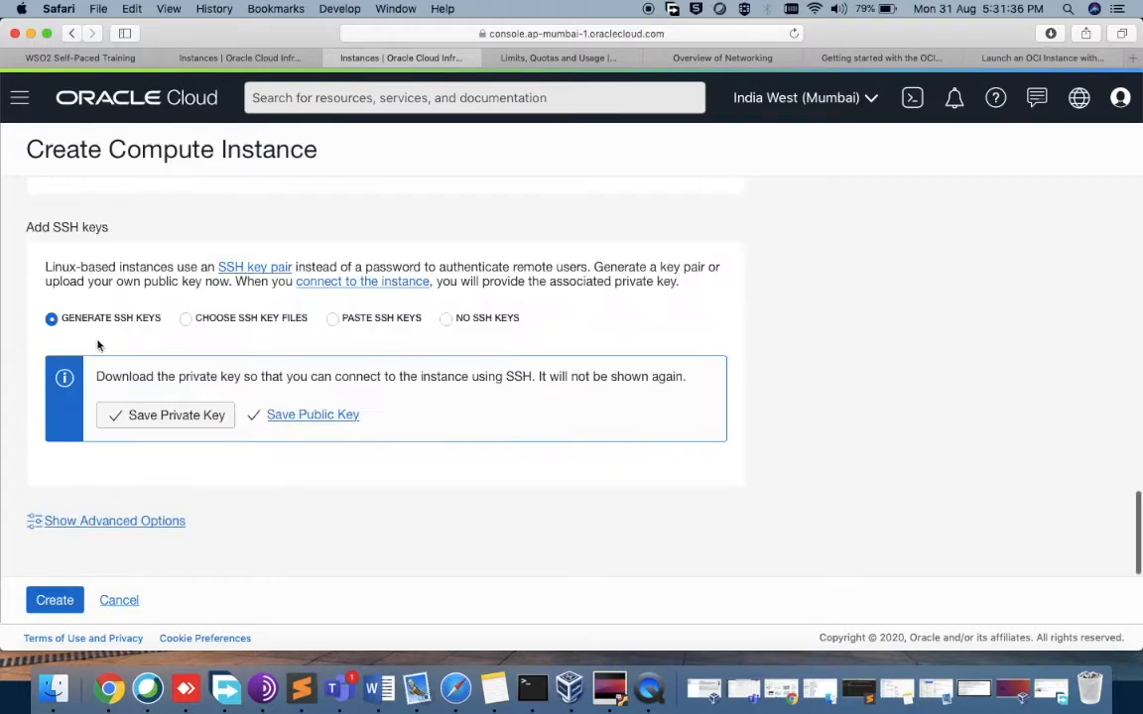
click(57, 605)
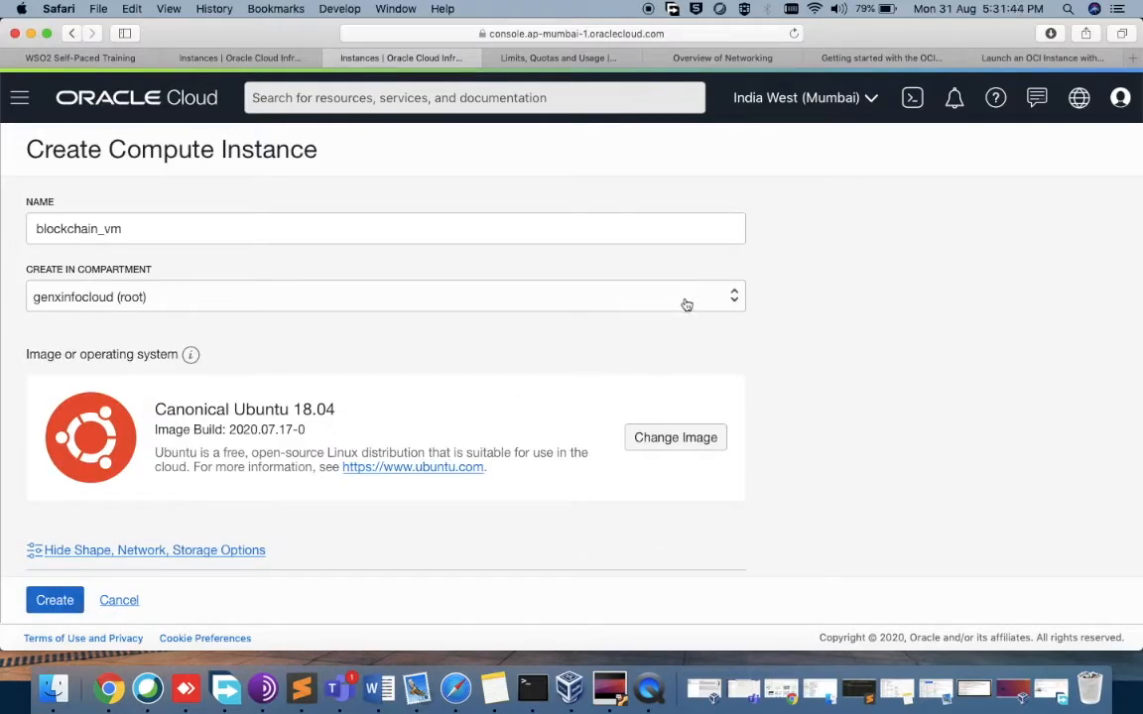
Review the instance form's shape, network, public IP, boot volume and SSH key settings
scroll(685, 305, down, 10)
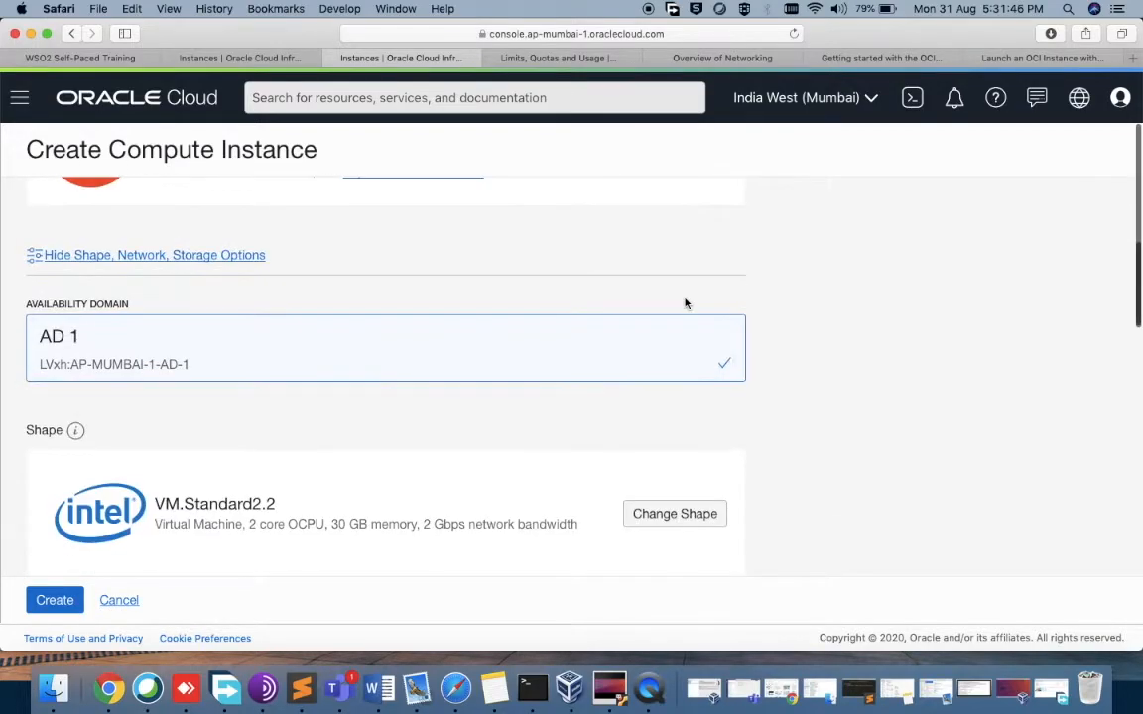
scroll(686, 305, down, 8)
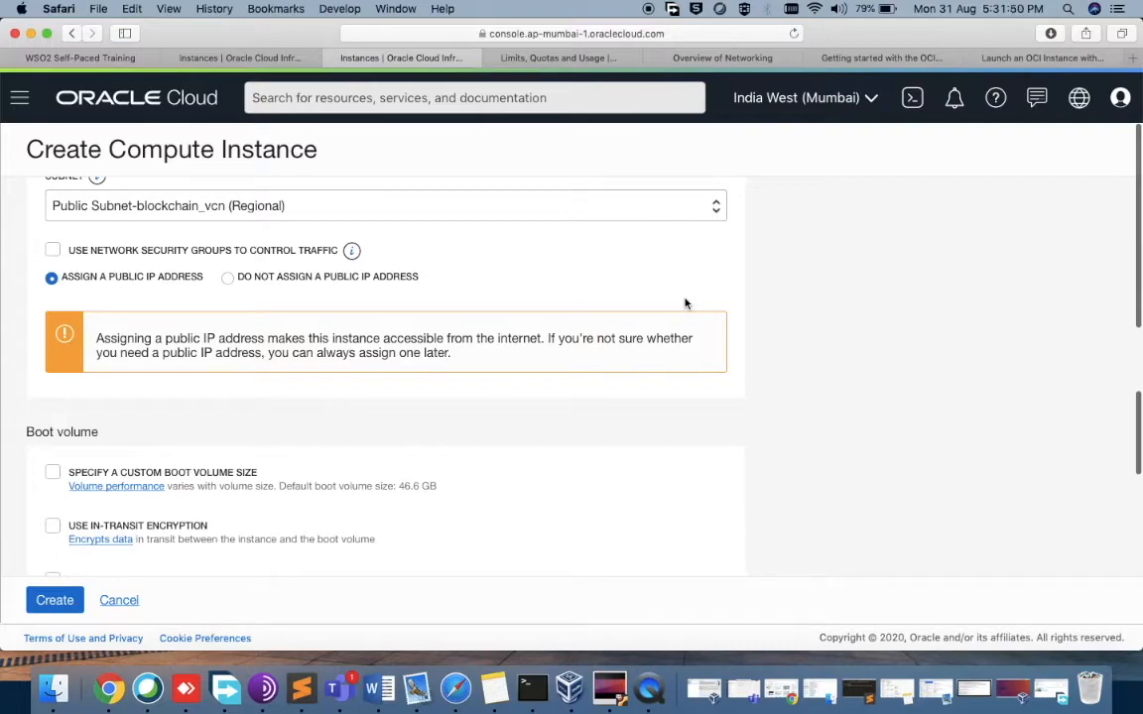
scroll(686, 304, down, 3)
scroll(685, 305, down, 6)
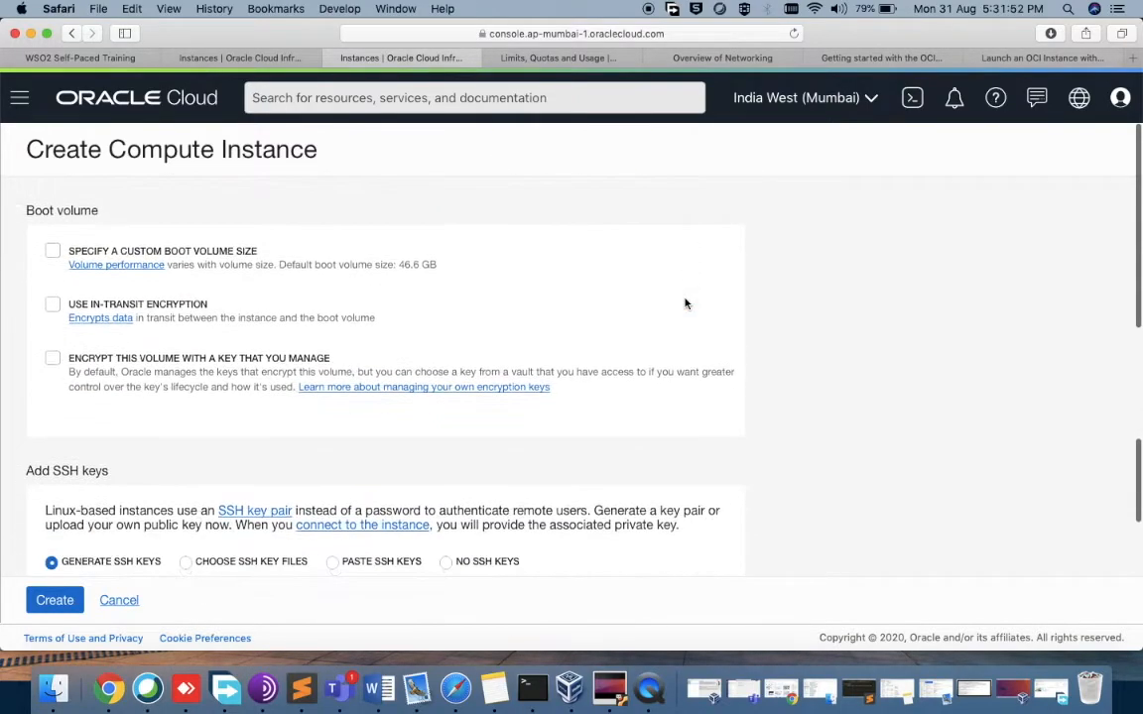
scroll(686, 304, up, 10)
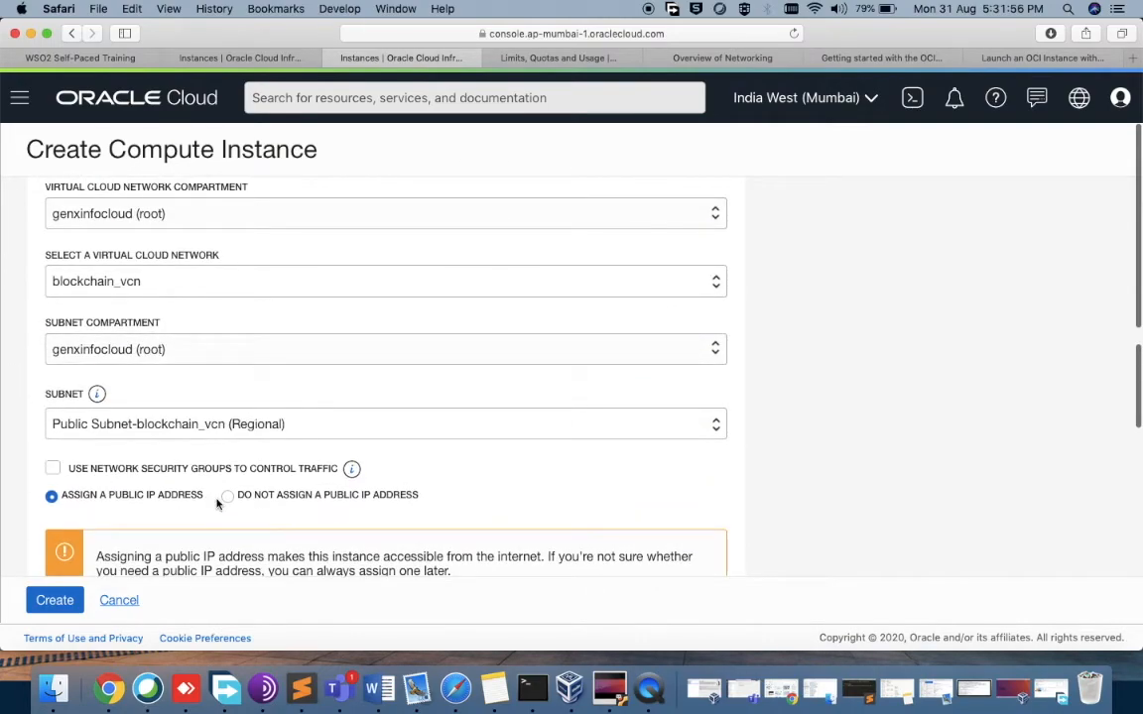
Try to specify a custom boot volume size for the instance
scroll(218, 502, down, 6)
click(53, 343)
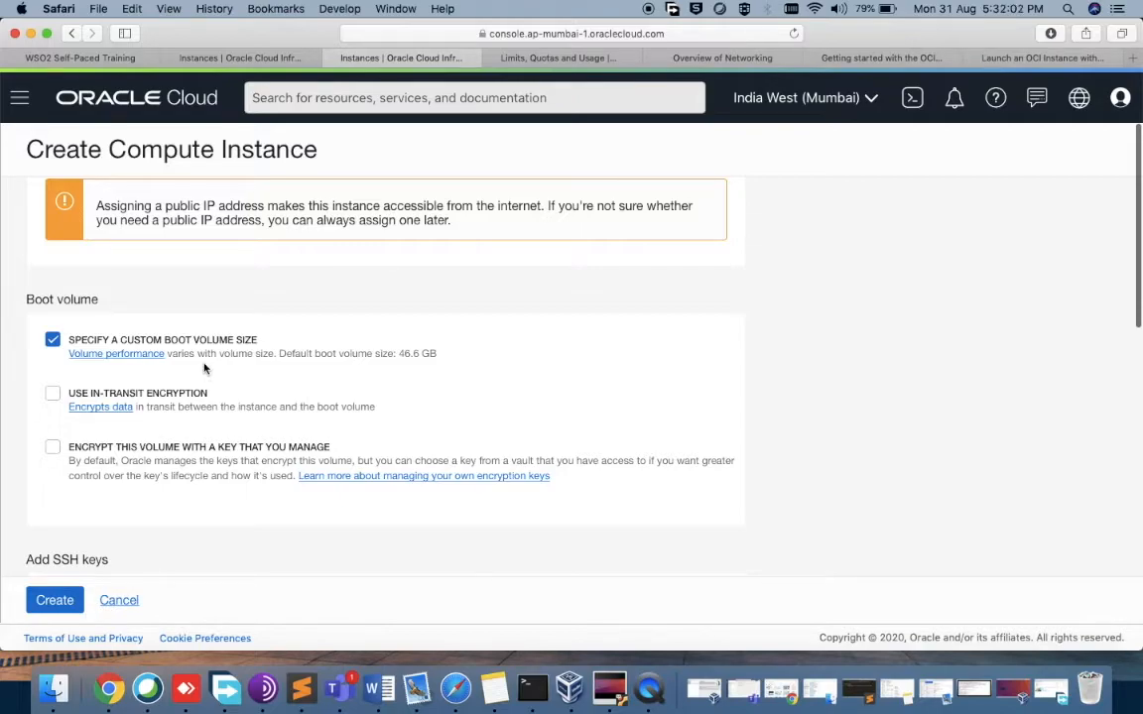
click(56, 340)
click(57, 341)
click(56, 343)
scroll(60, 343, down, 5)
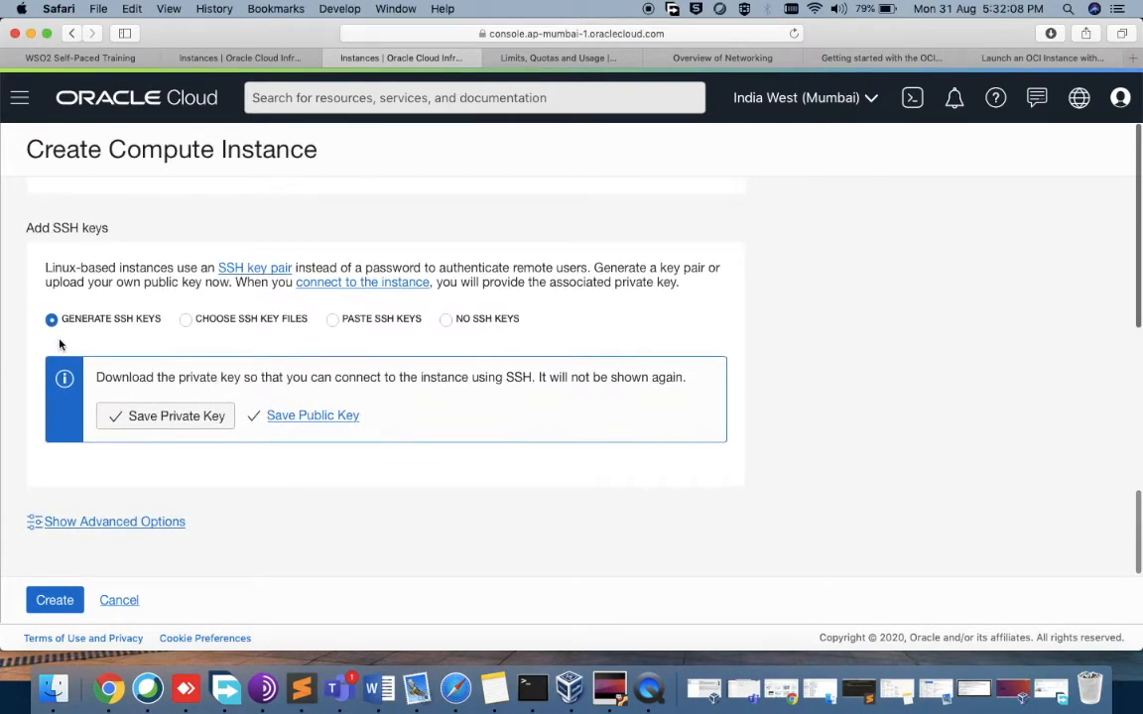
scroll(184, 324, up, 5)
scroll(185, 325, up, 2)
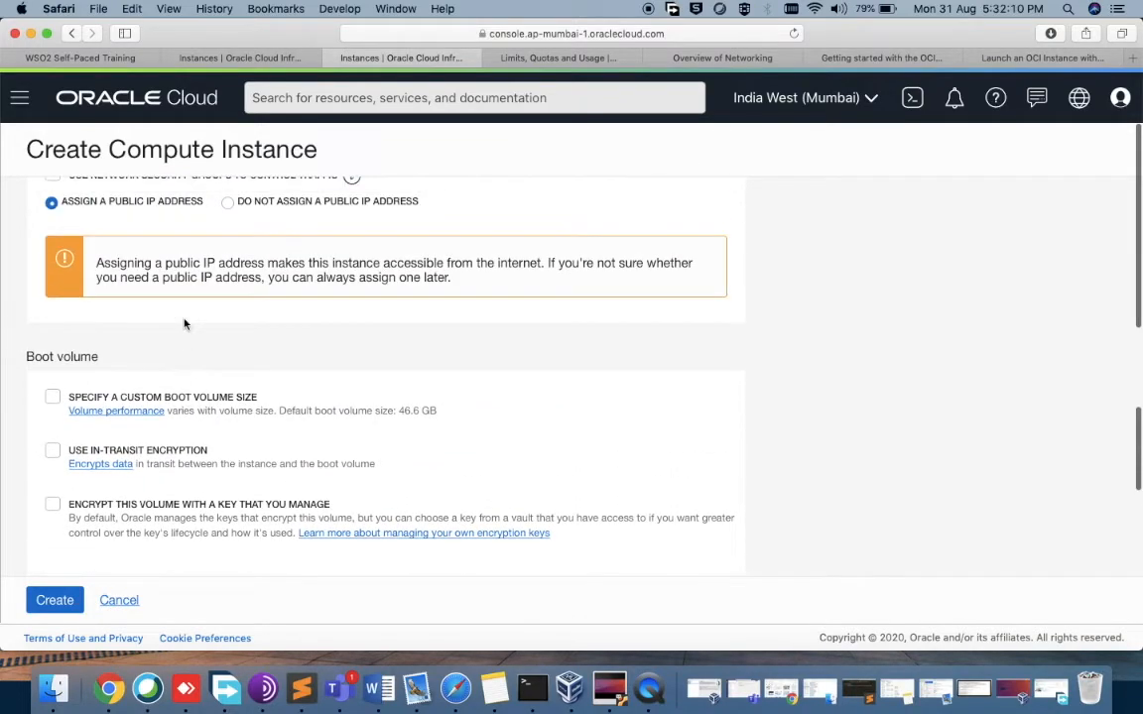
click(53, 396)
click(53, 397)
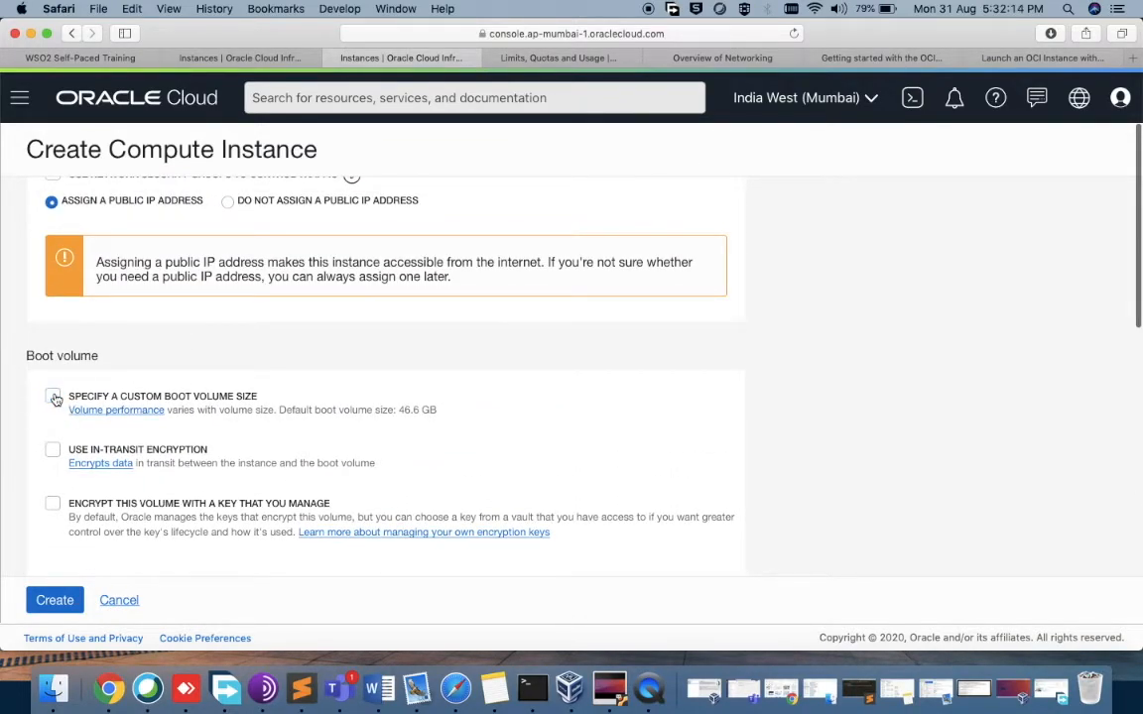
Reload the Oracle Cloud console page and make the browser window full screen
scroll(217, 331, up, 4)
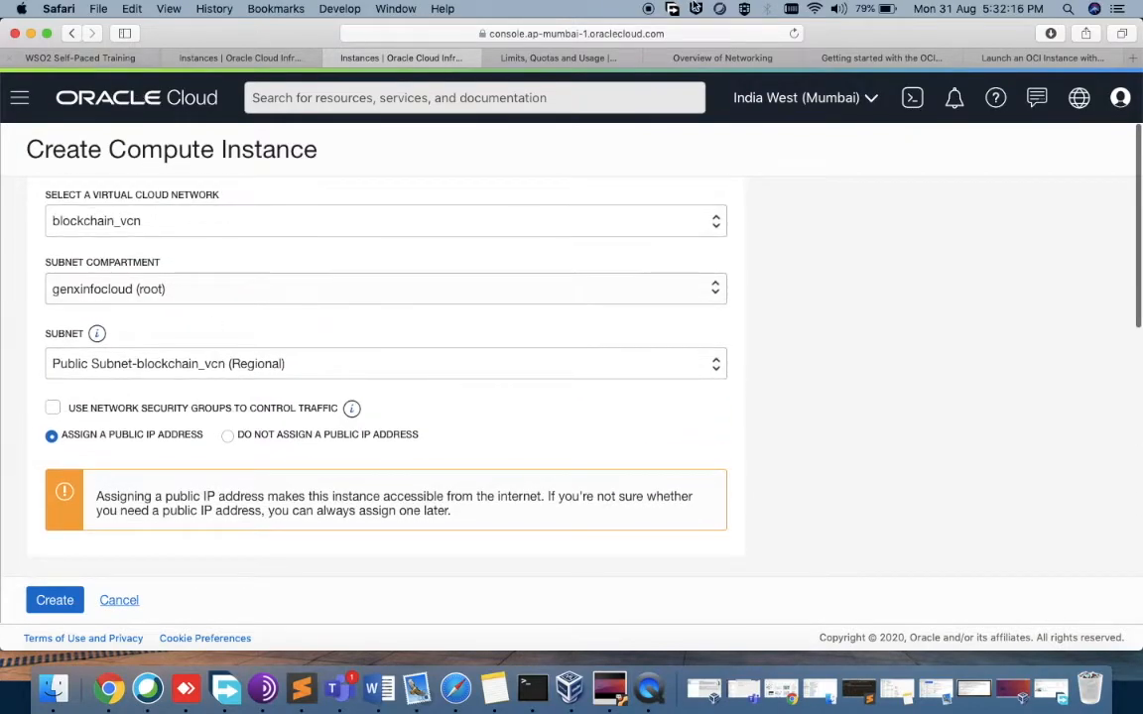
click(794, 33)
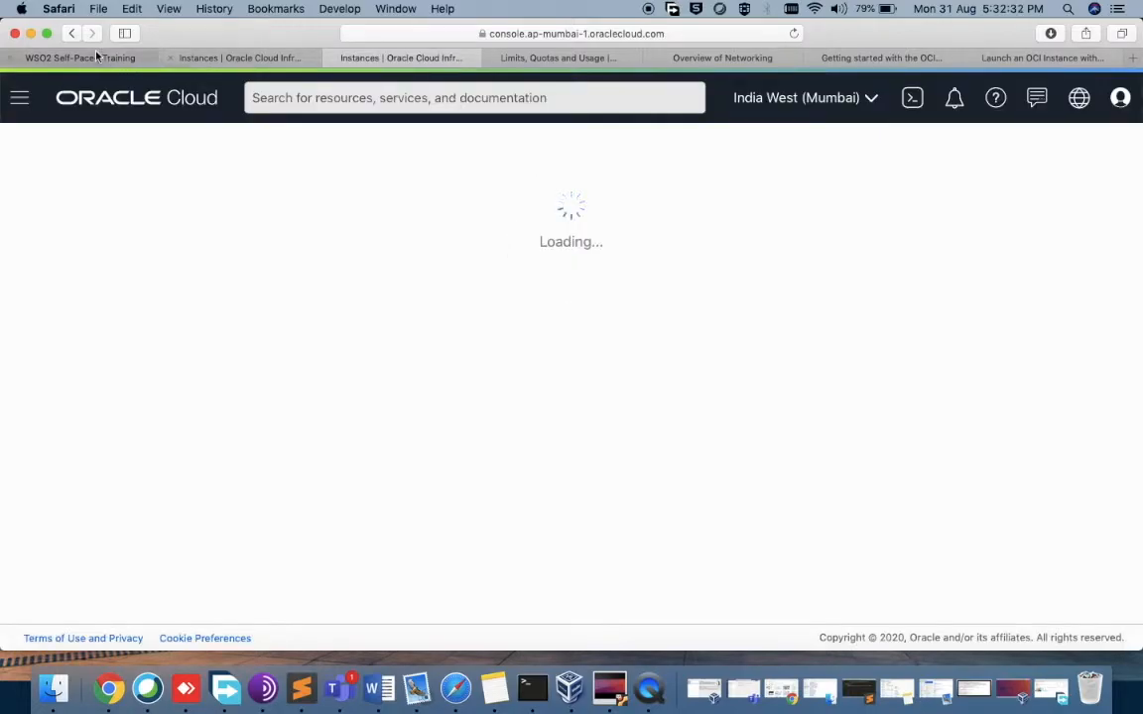
click(45, 34)
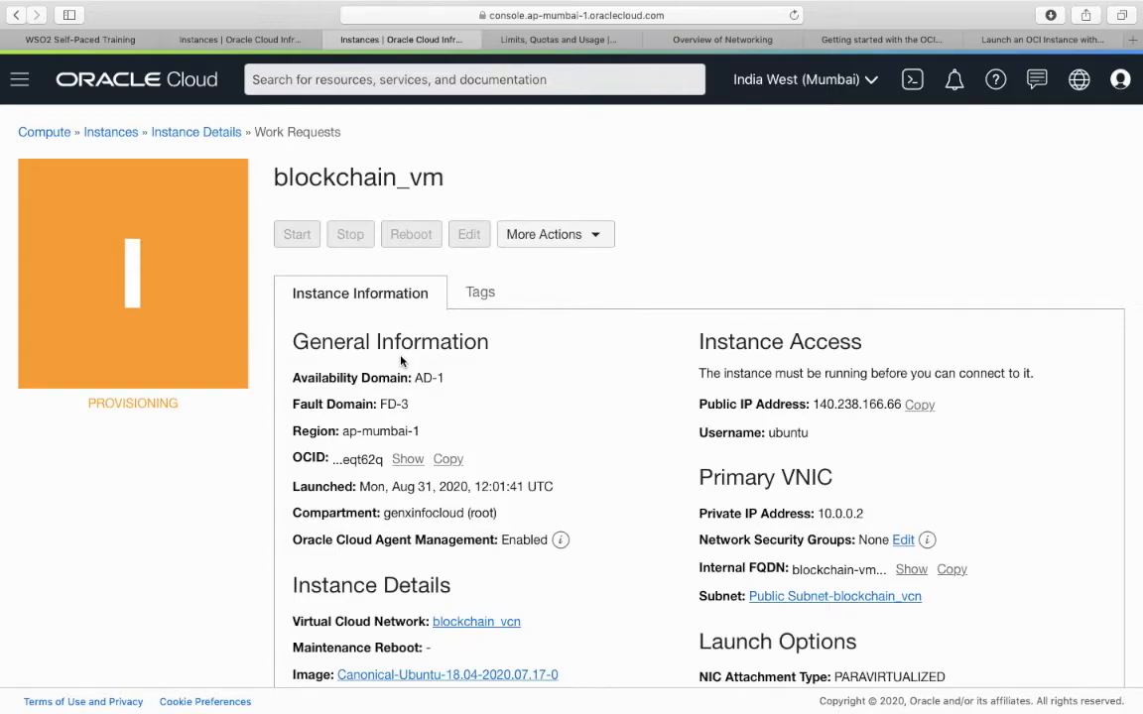
Examine blockchain_vm's provisioning status, compartment and Oracle Cloud Agent management details
drag(87, 403, 207, 398)
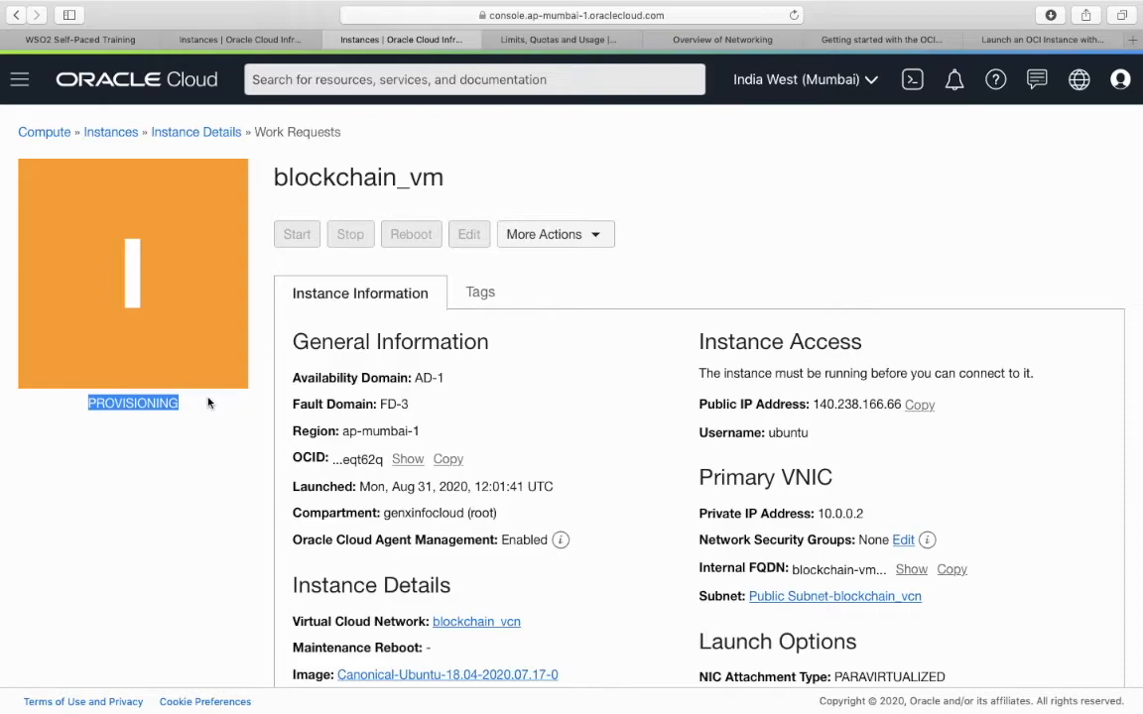
click(216, 408)
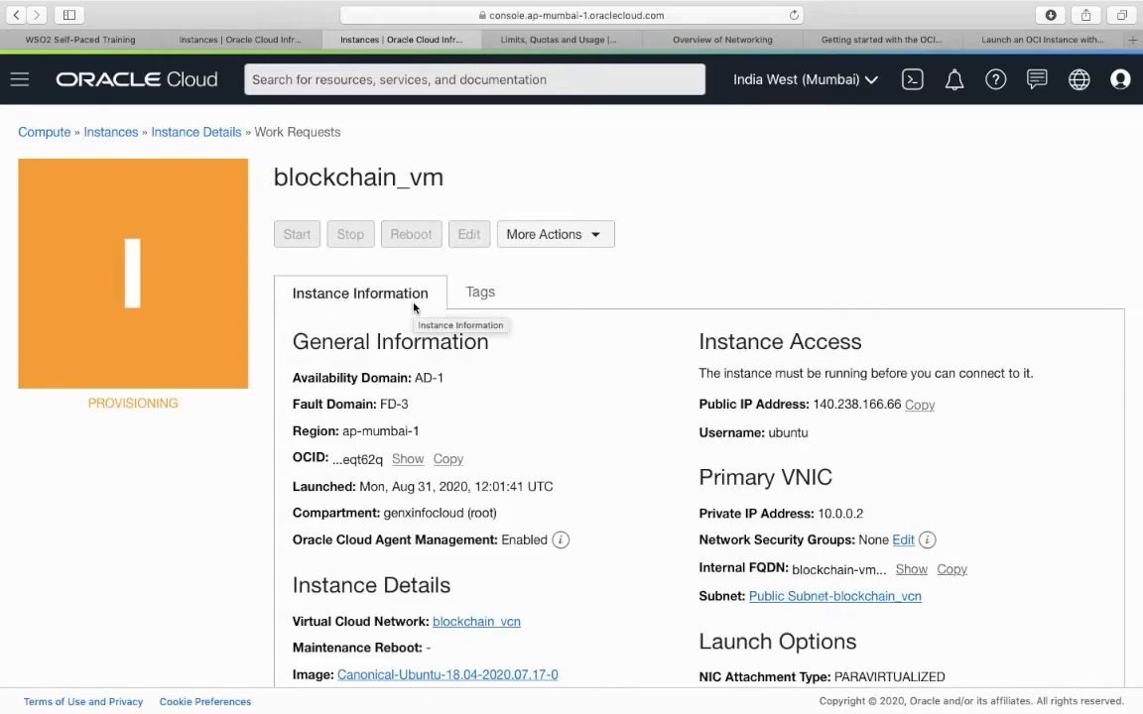
scroll(415, 303, down, 2)
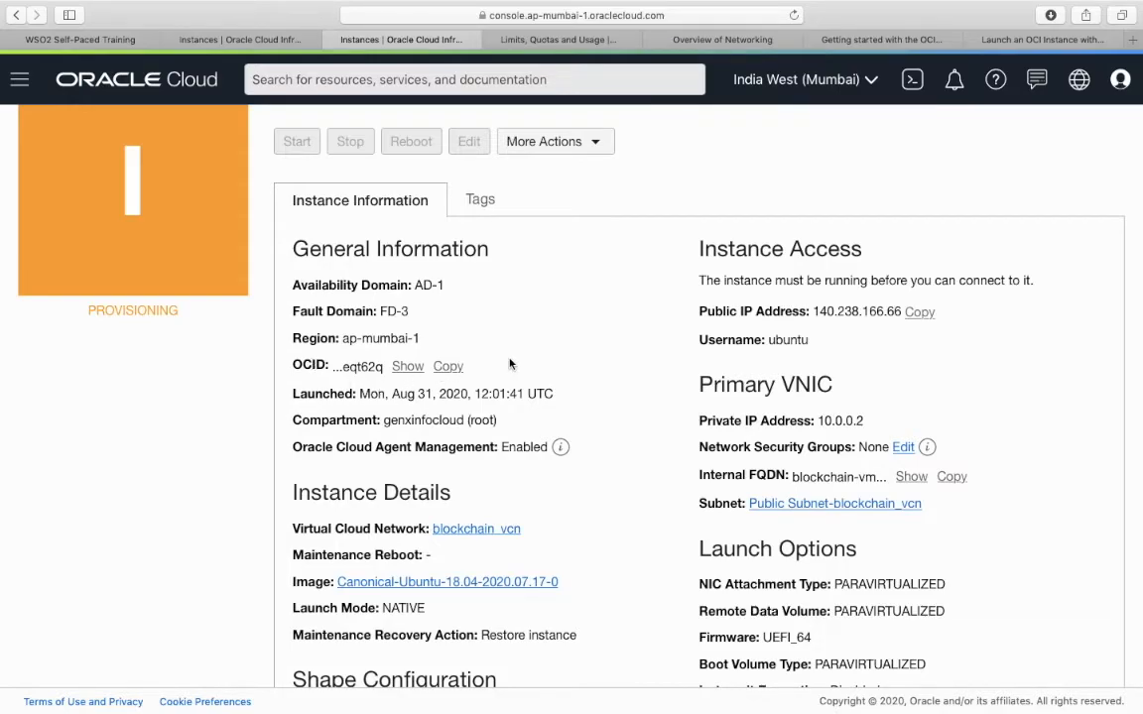
double_click(433, 419)
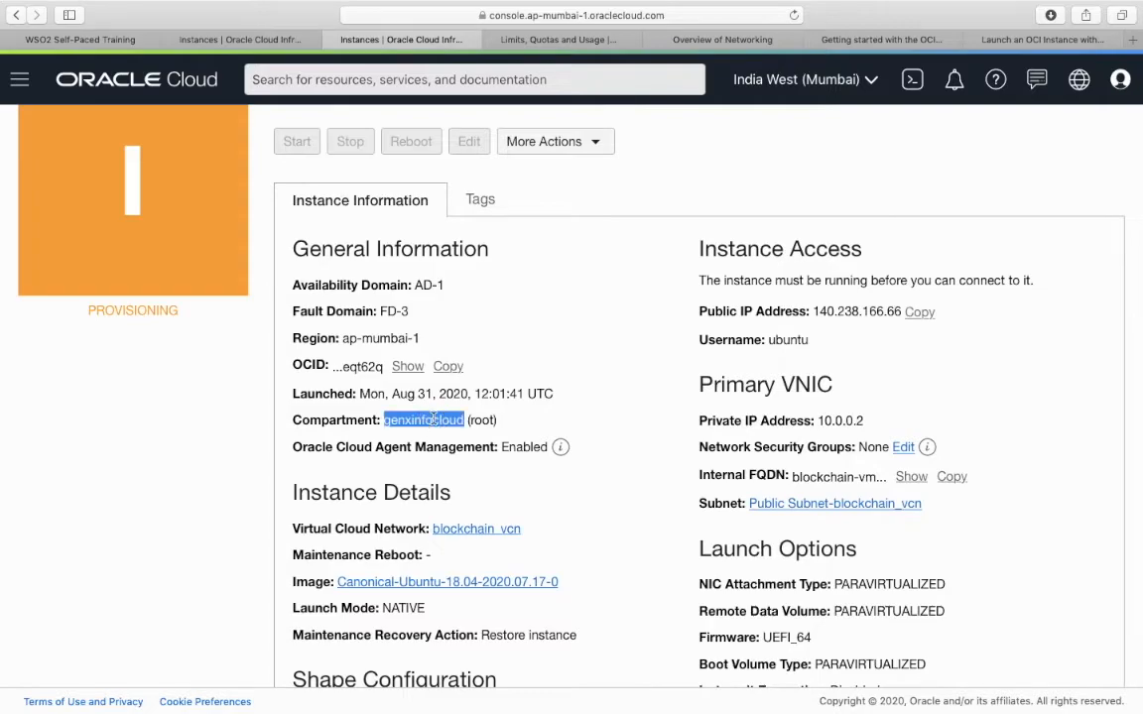
double_click(525, 447)
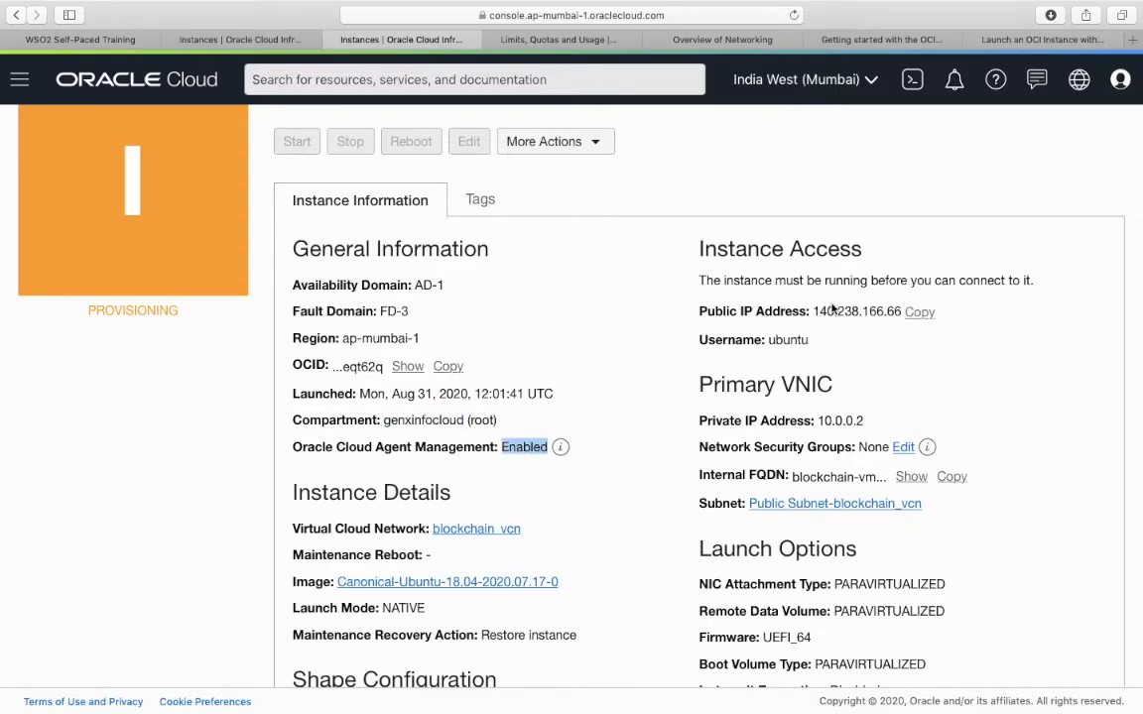
Examine blockchain_vm's public IP address, login username, private IP address and network security groups
drag(806, 311, 867, 311)
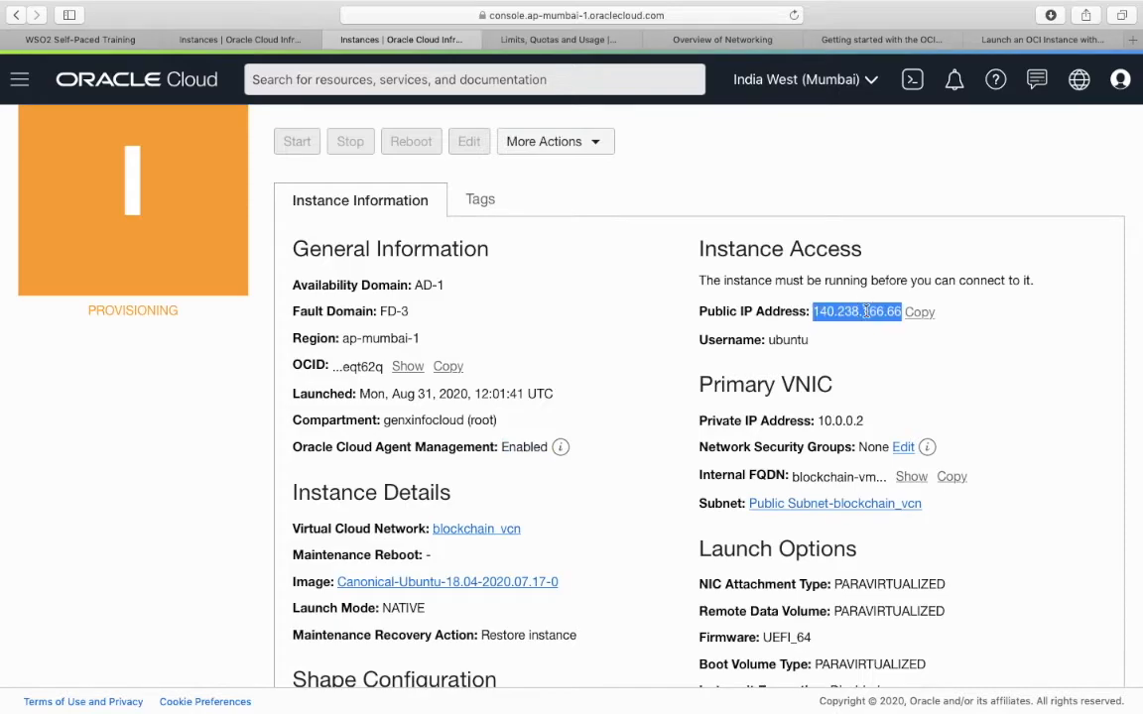
double_click(785, 340)
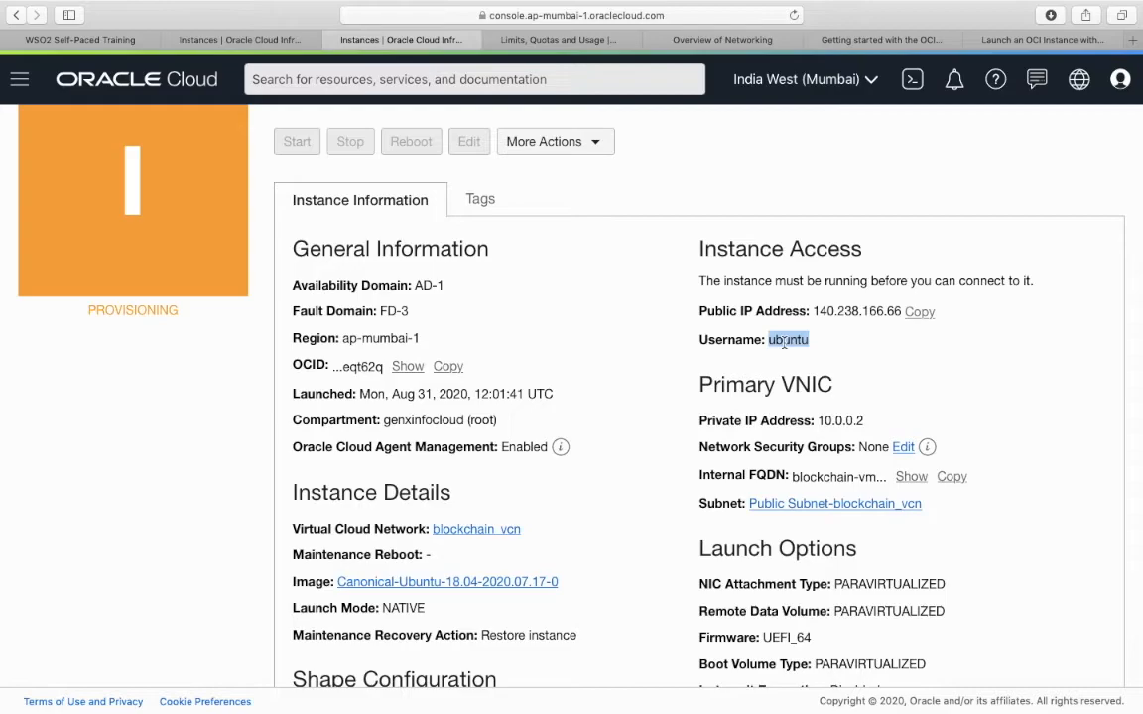
scroll(784, 342, down, 3)
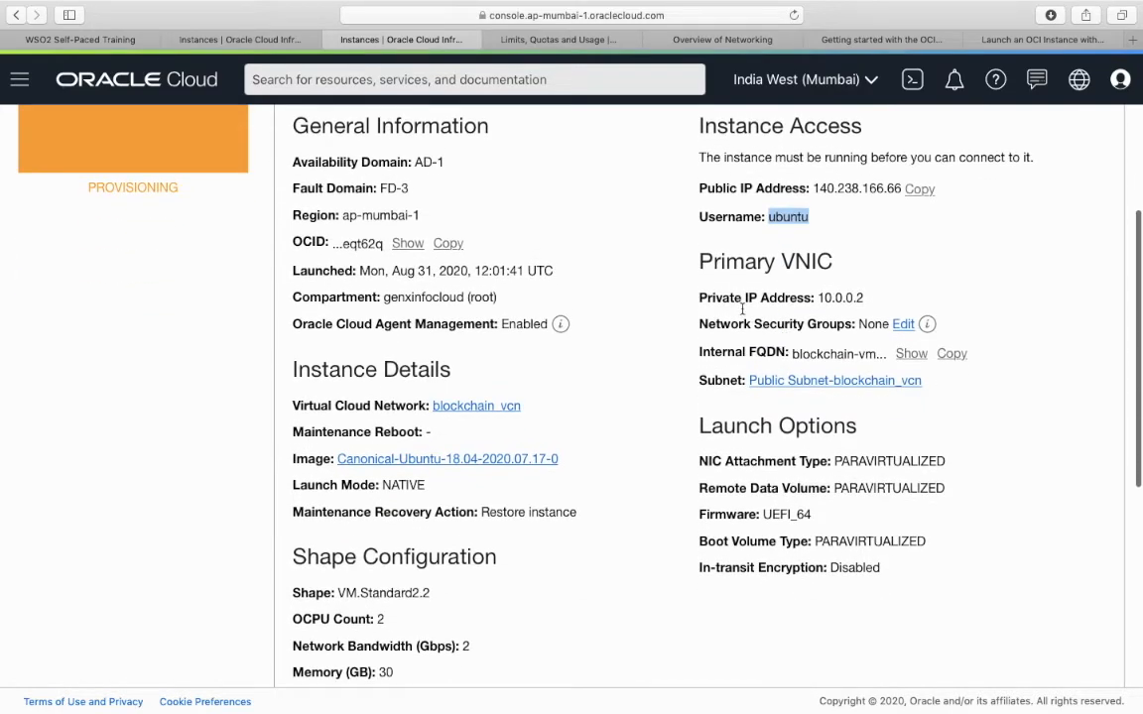
drag(702, 298, 854, 294)
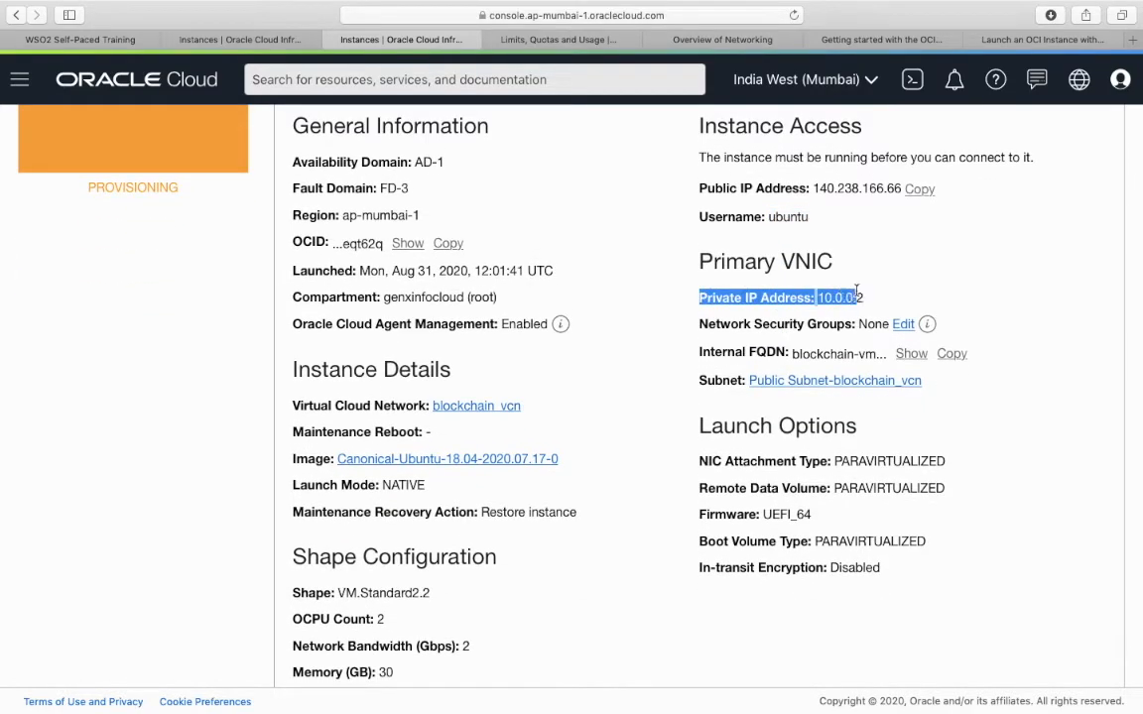
drag(707, 324, 842, 324)
double_click(842, 324)
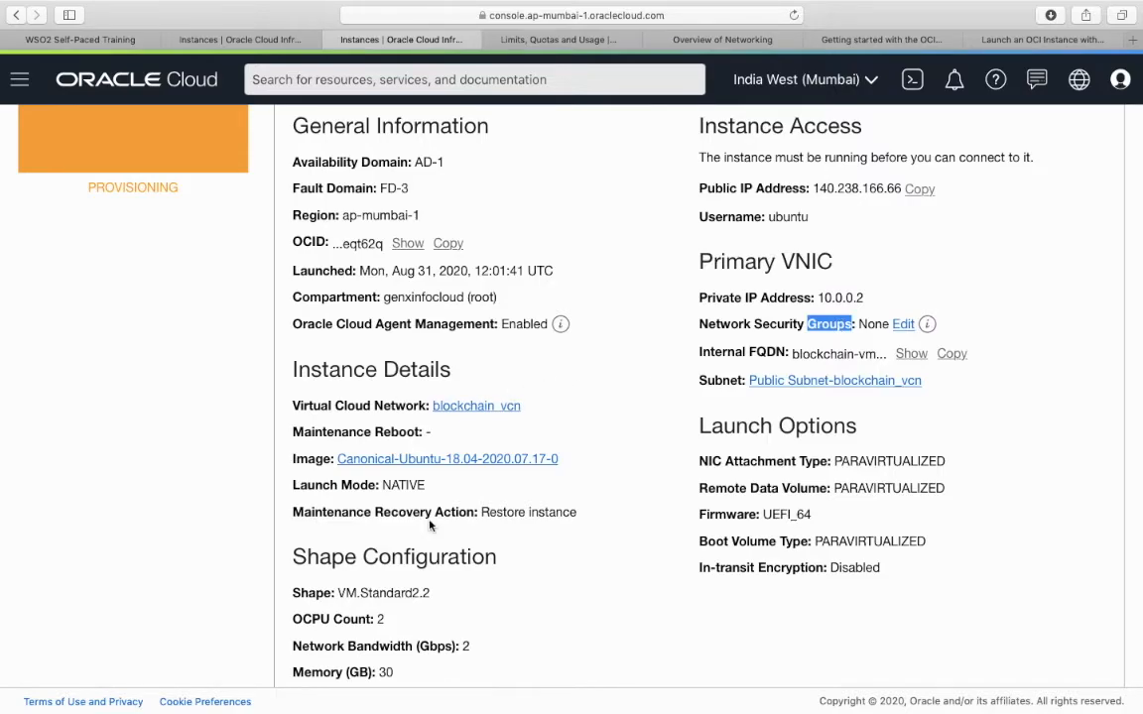
Review blockchain_vm's shape configuration, work requests and running status
scroll(397, 466, down, 4)
drag(298, 418, 497, 551)
click(500, 552)
scroll(500, 553, down, 5)
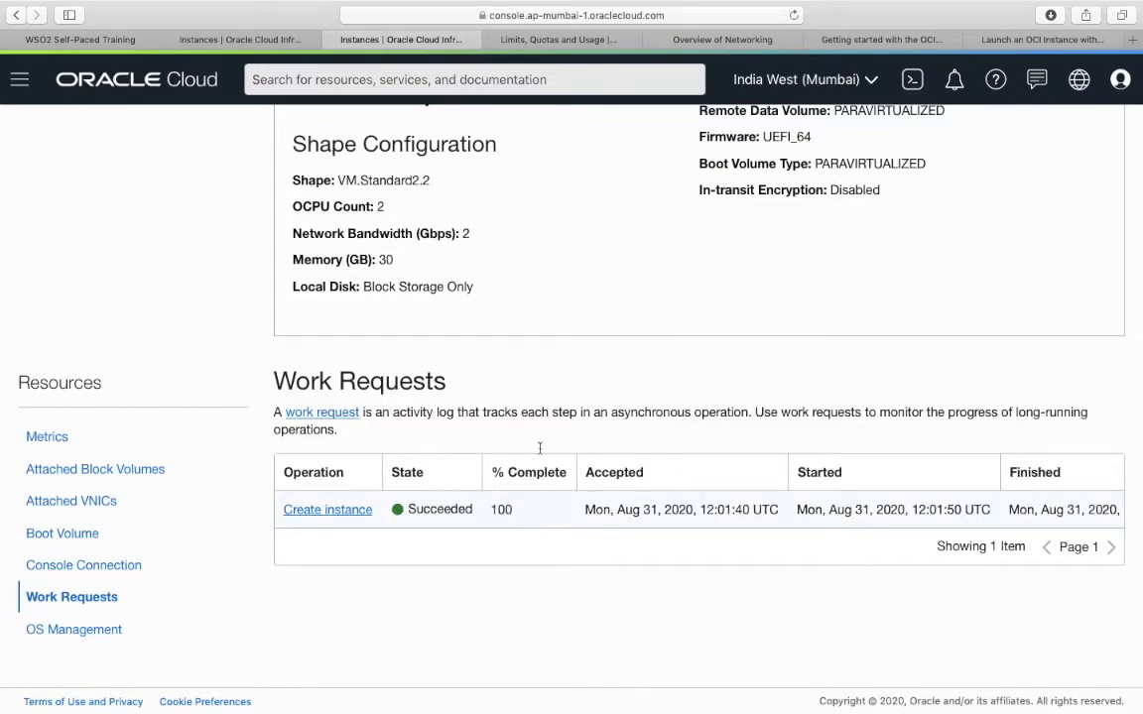
scroll(559, 320, up, 10)
scroll(559, 320, up, 3)
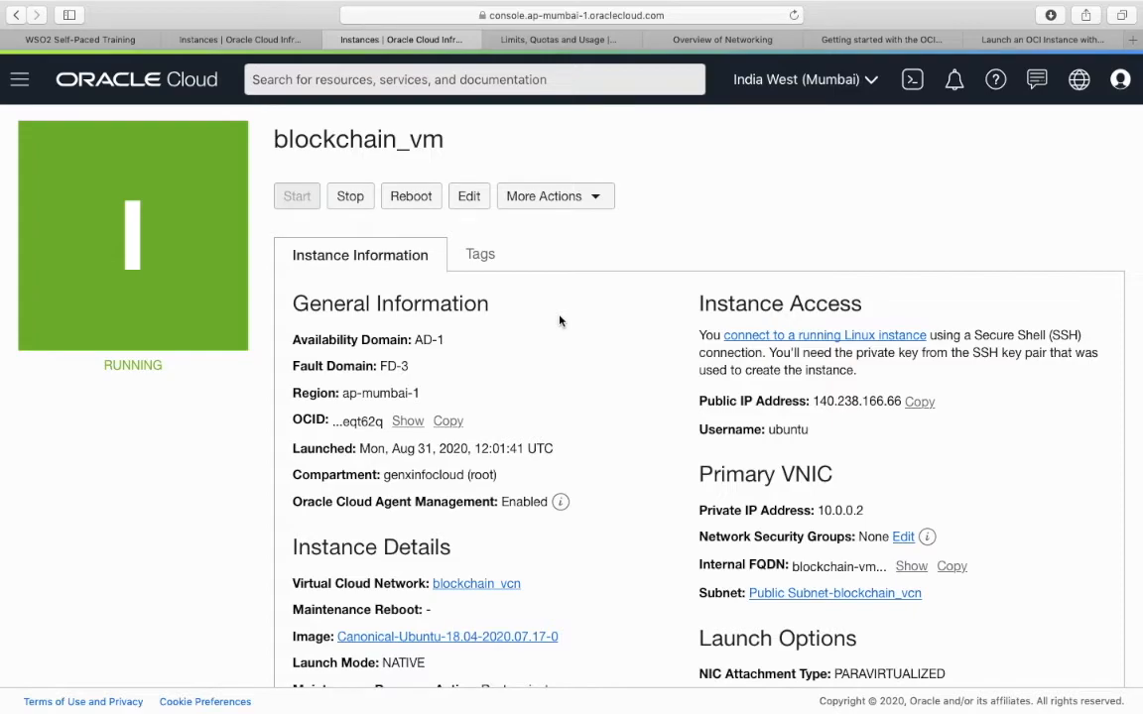
scroll(558, 319, down, 3)
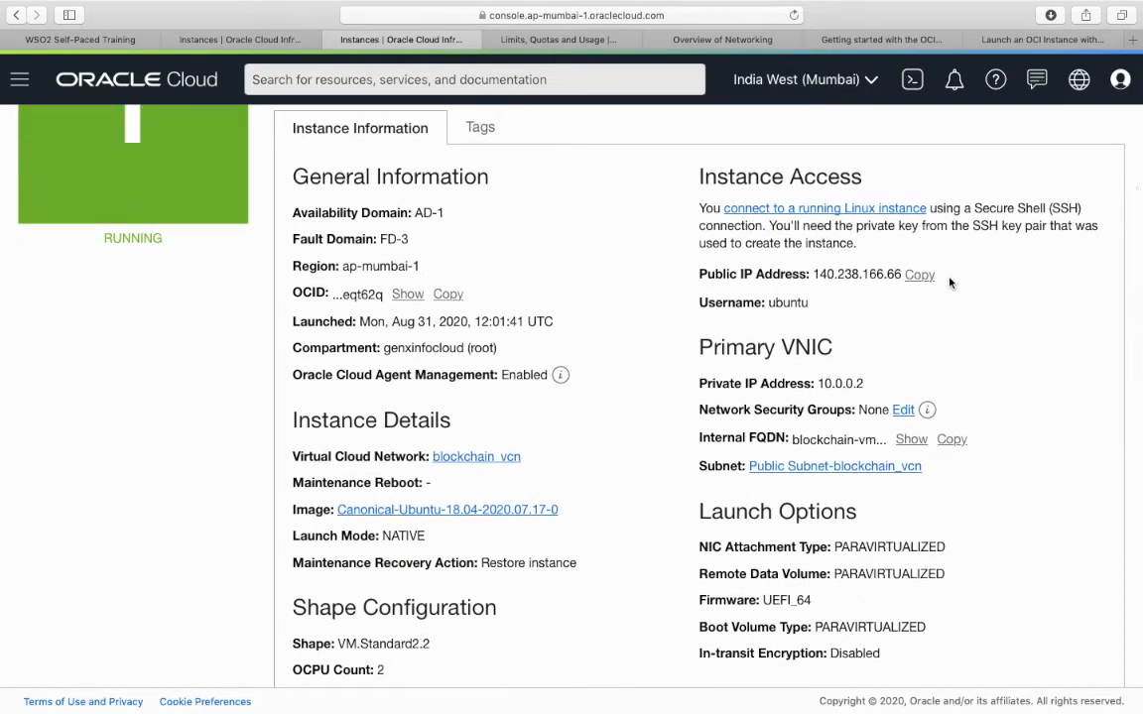
scroll(692, 365, down, 10)
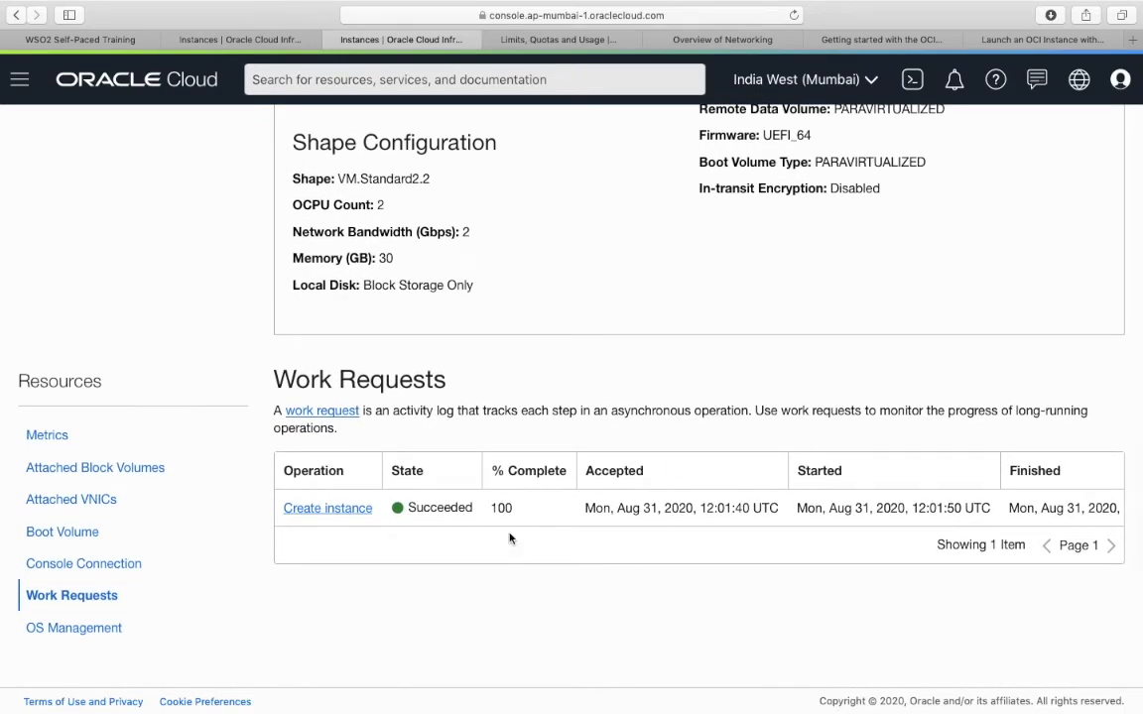
scroll(595, 504, up, 10)
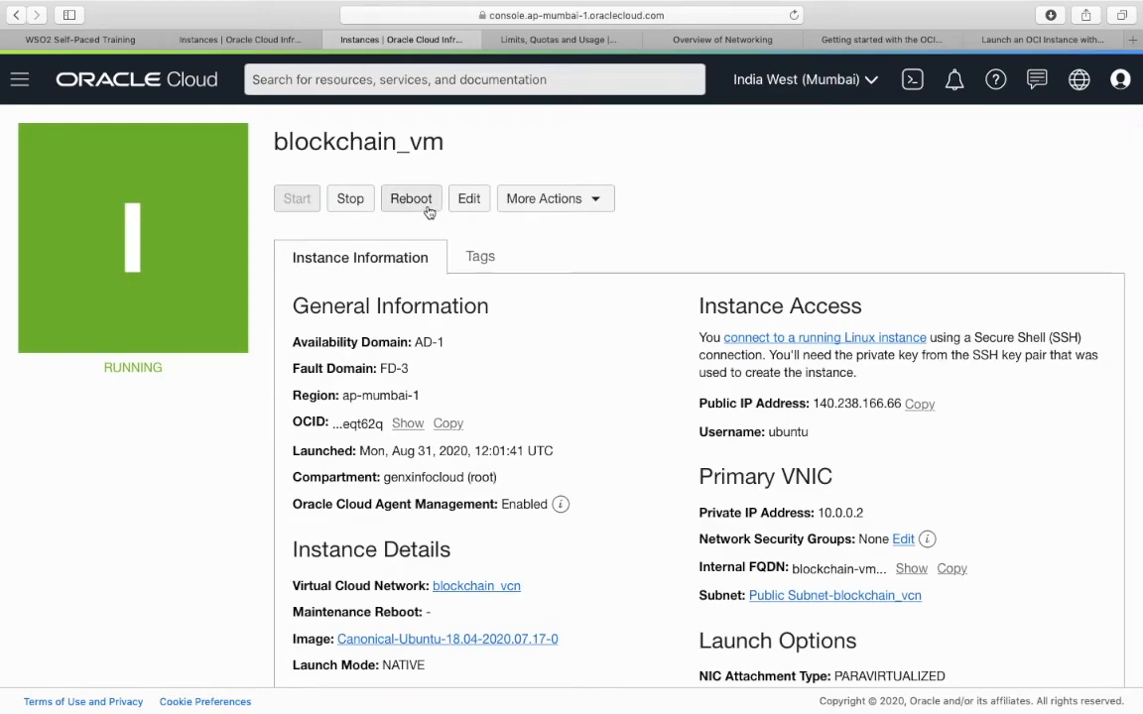
Inspect the shapes available for editing blockchain_vm and its additional instance actions without changing anything
click(470, 202)
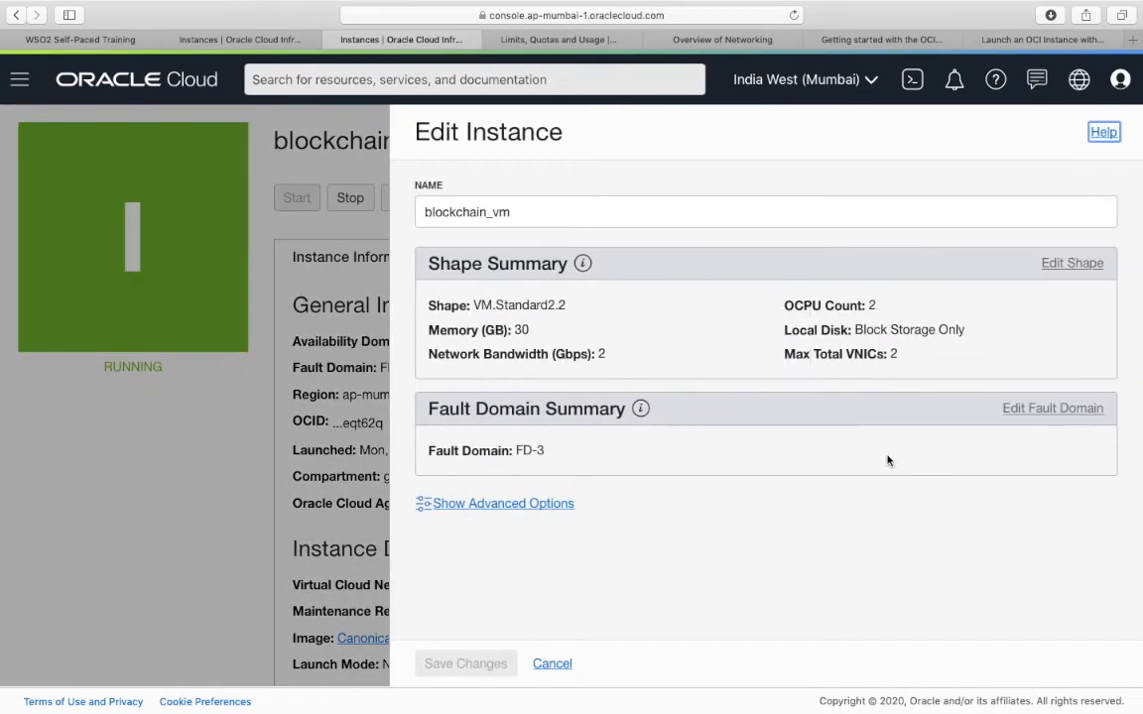
click(1069, 264)
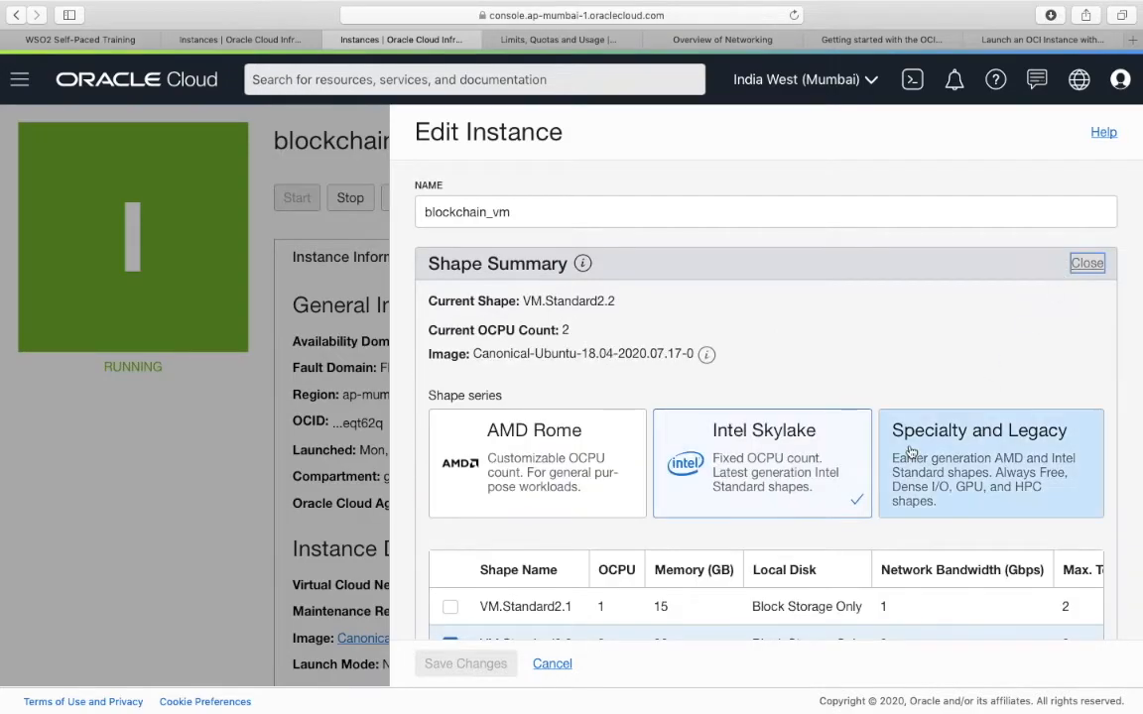
scroll(907, 450, down, 5)
scroll(908, 446, down, 1)
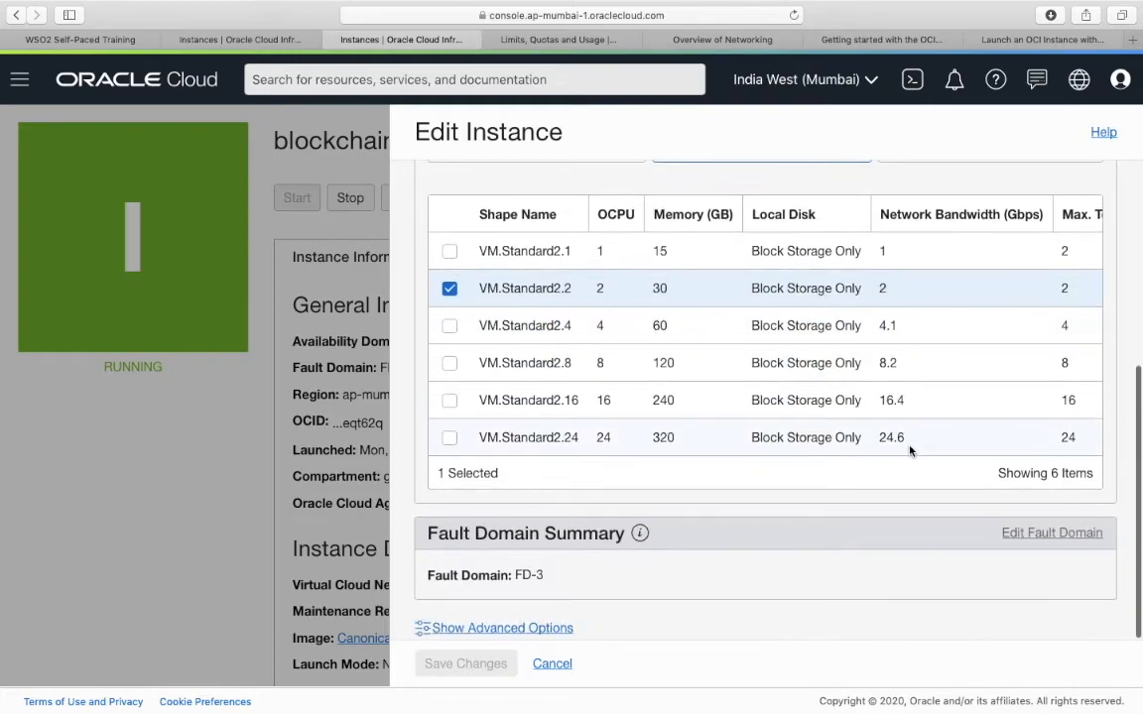
scroll(908, 447, up, 6)
click(1089, 264)
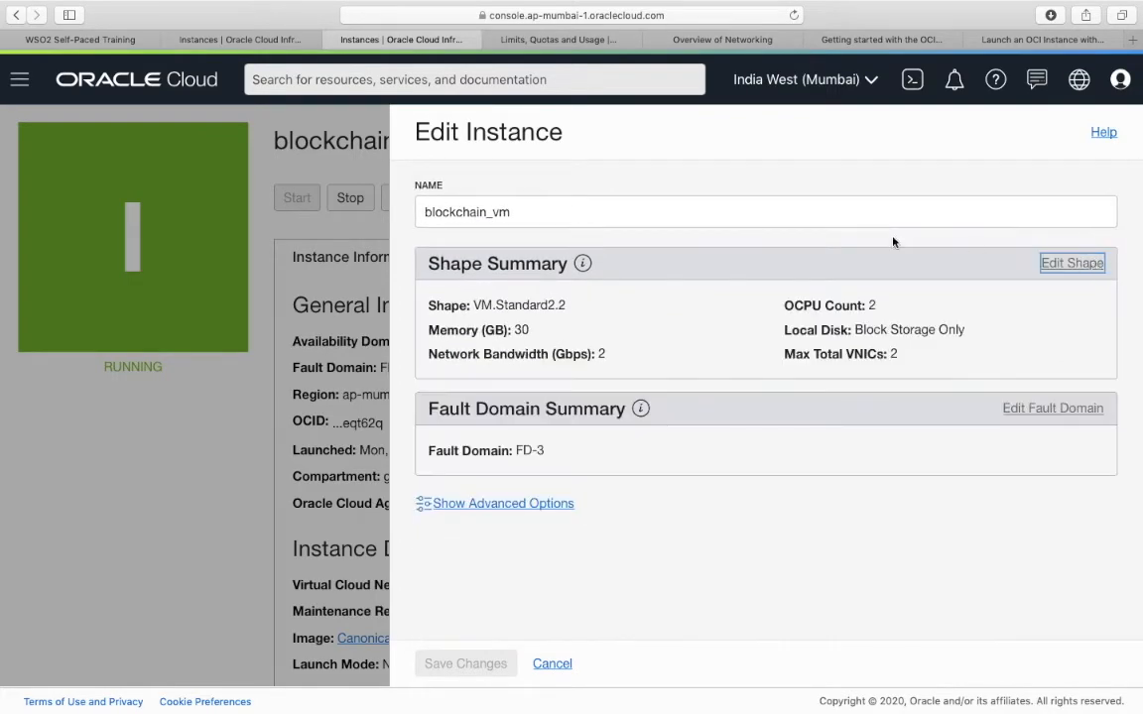
click(327, 350)
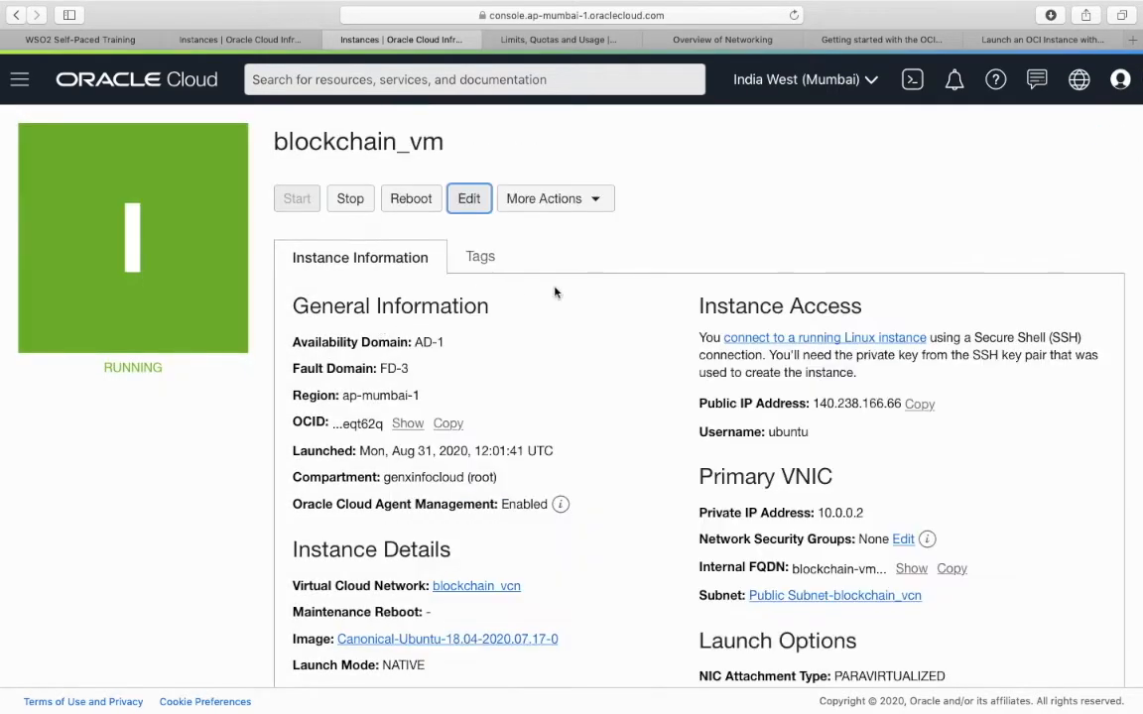
click(584, 204)
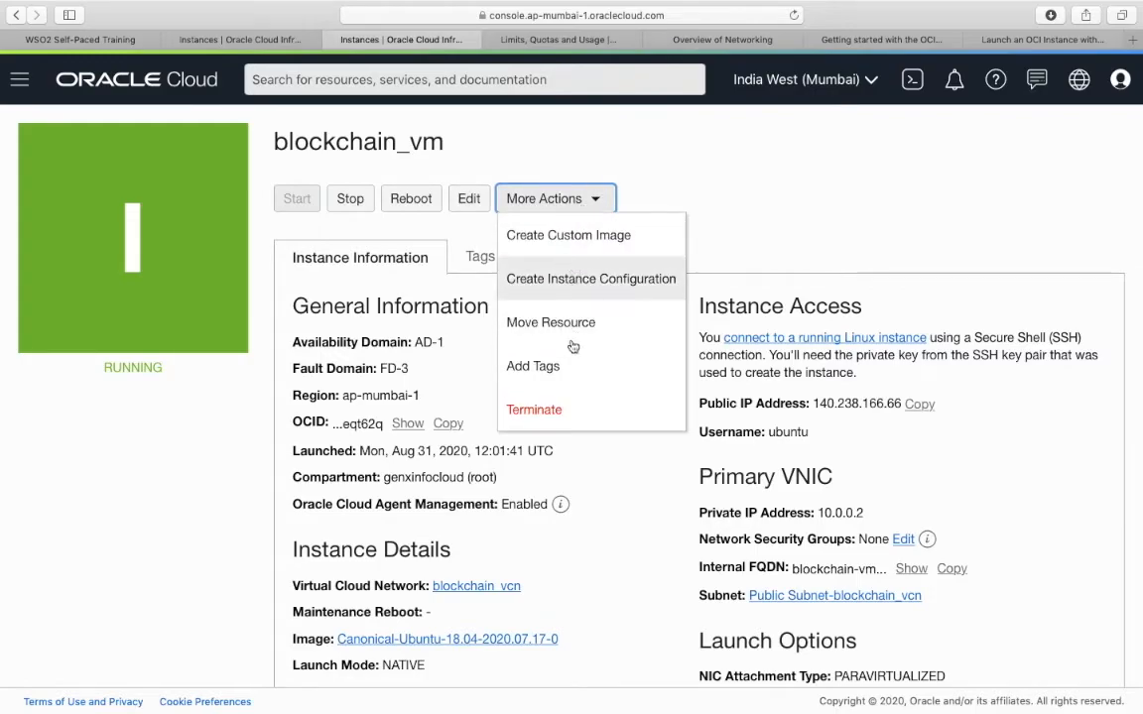
click(811, 238)
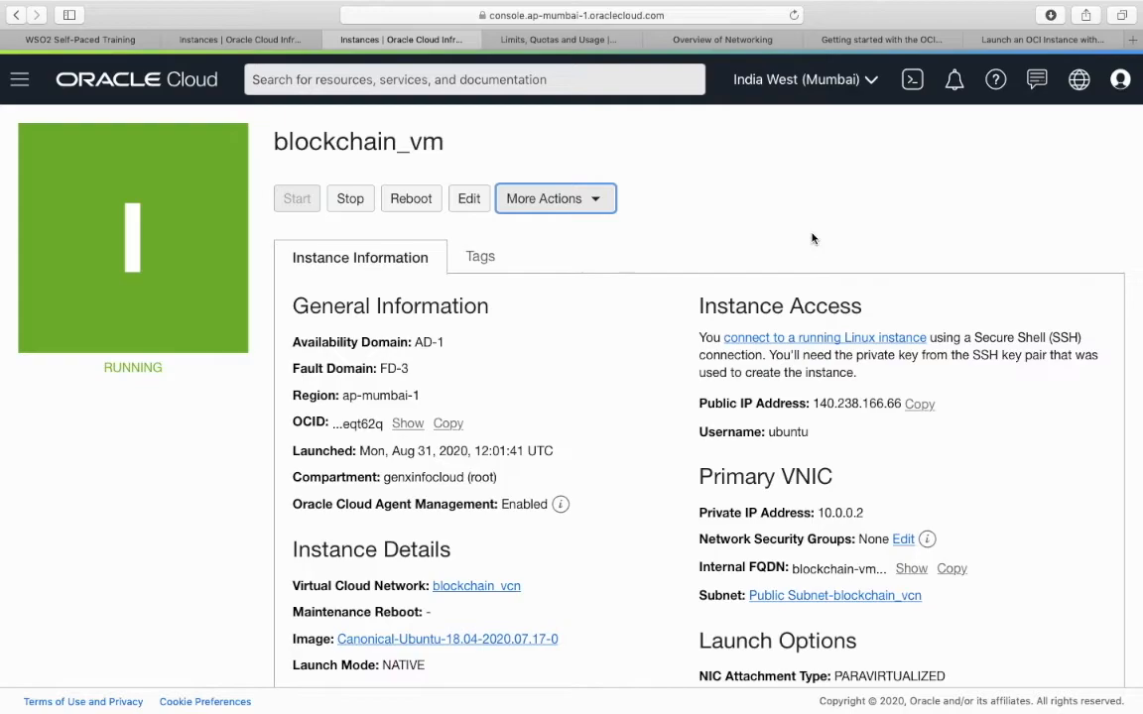
Copy blockchain_vm's public IP address and switch to Terminal
scroll(812, 238, down, 2)
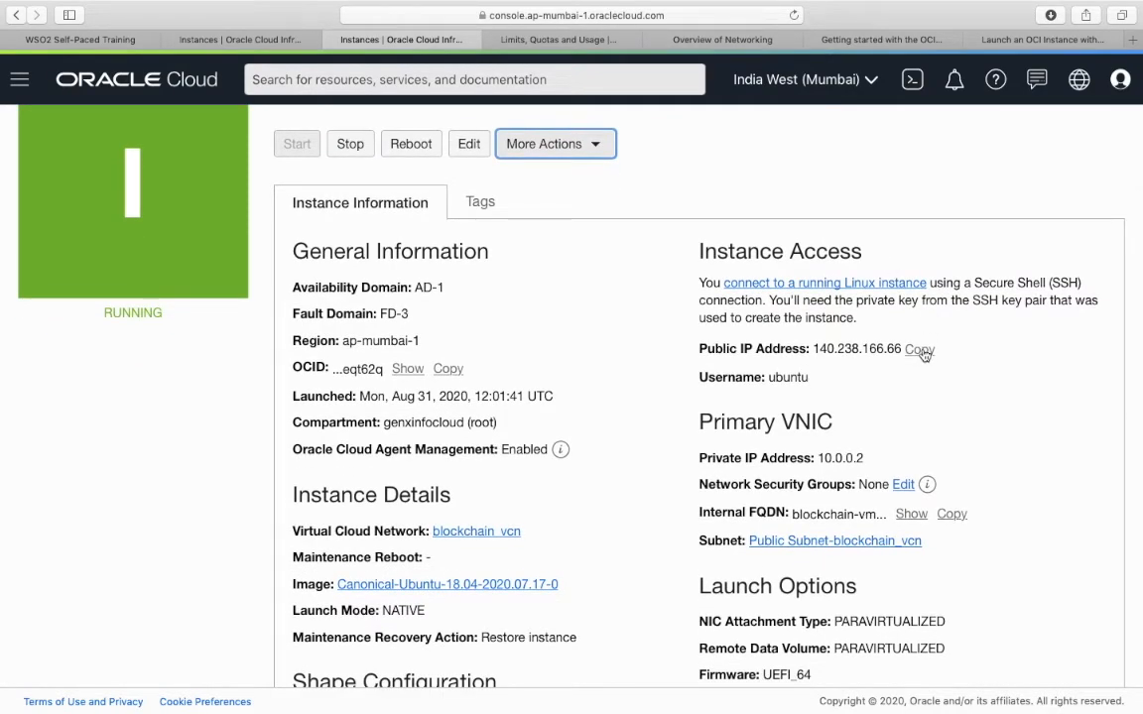
click(921, 352)
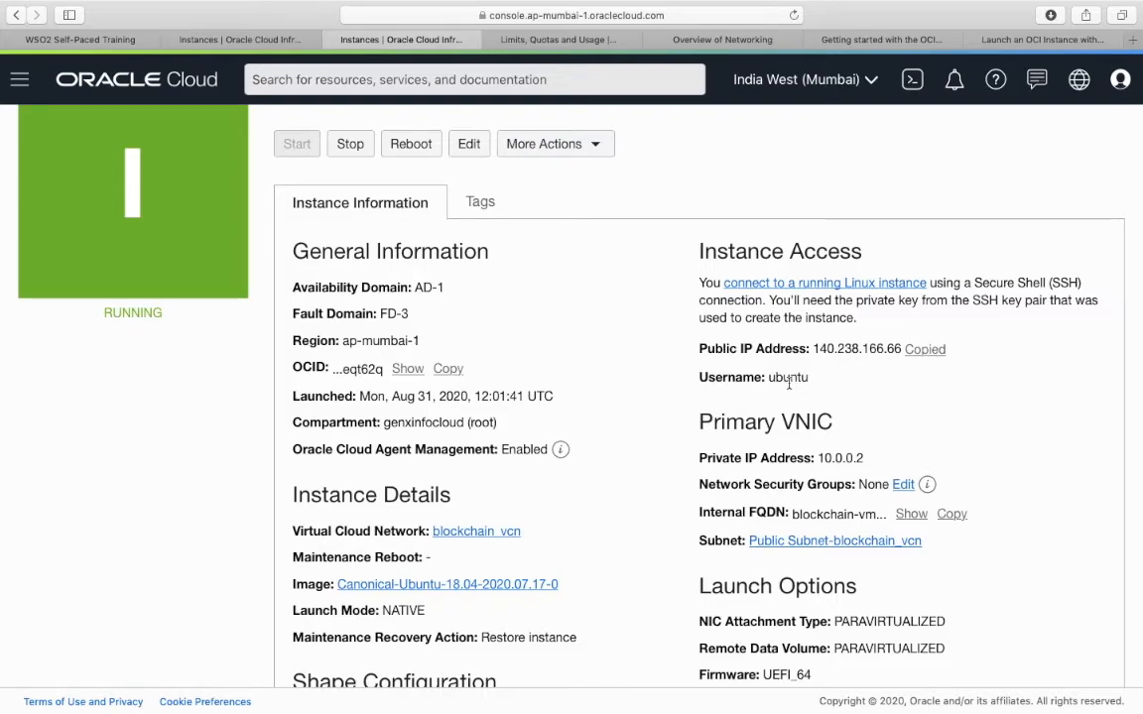
key(super+space)
text(terminal)
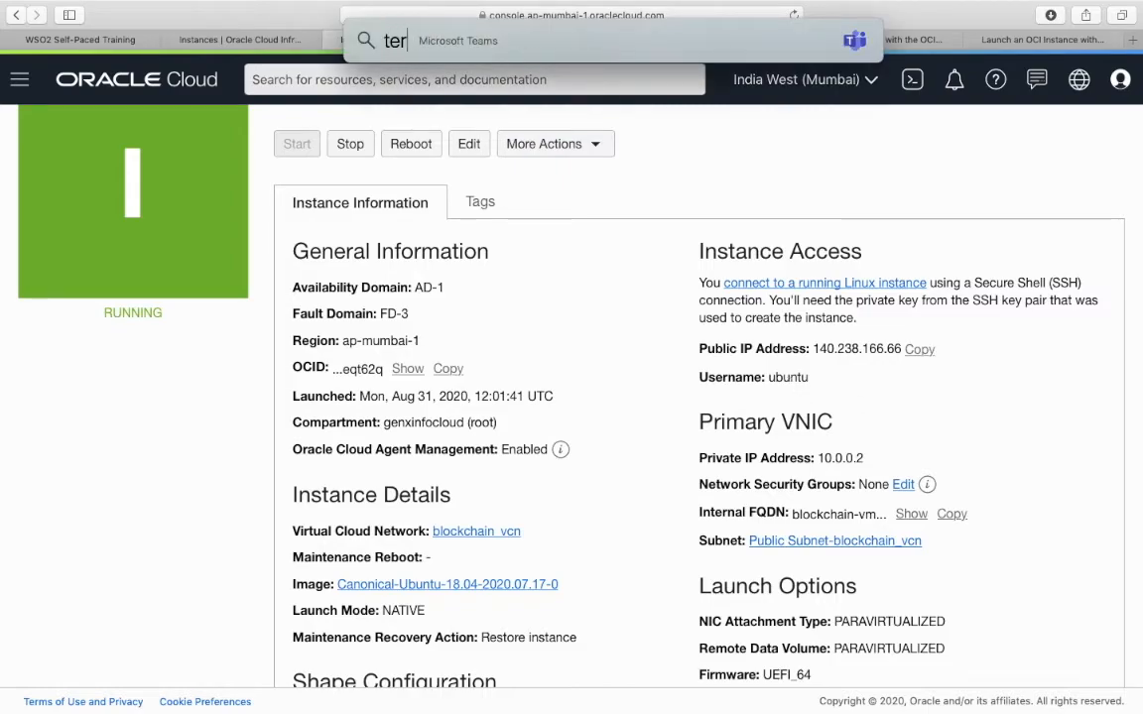
key(Return)
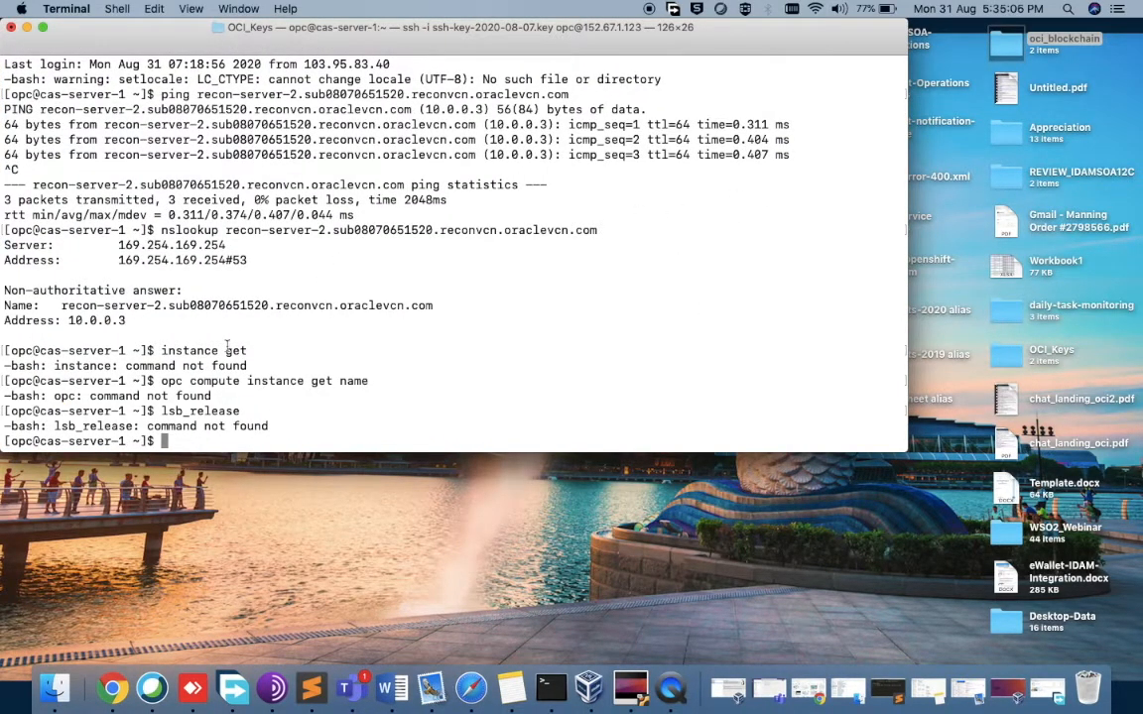
Clear the terminal screen and enlarge its text
text(clear)
key(Return)
key(super+plus)
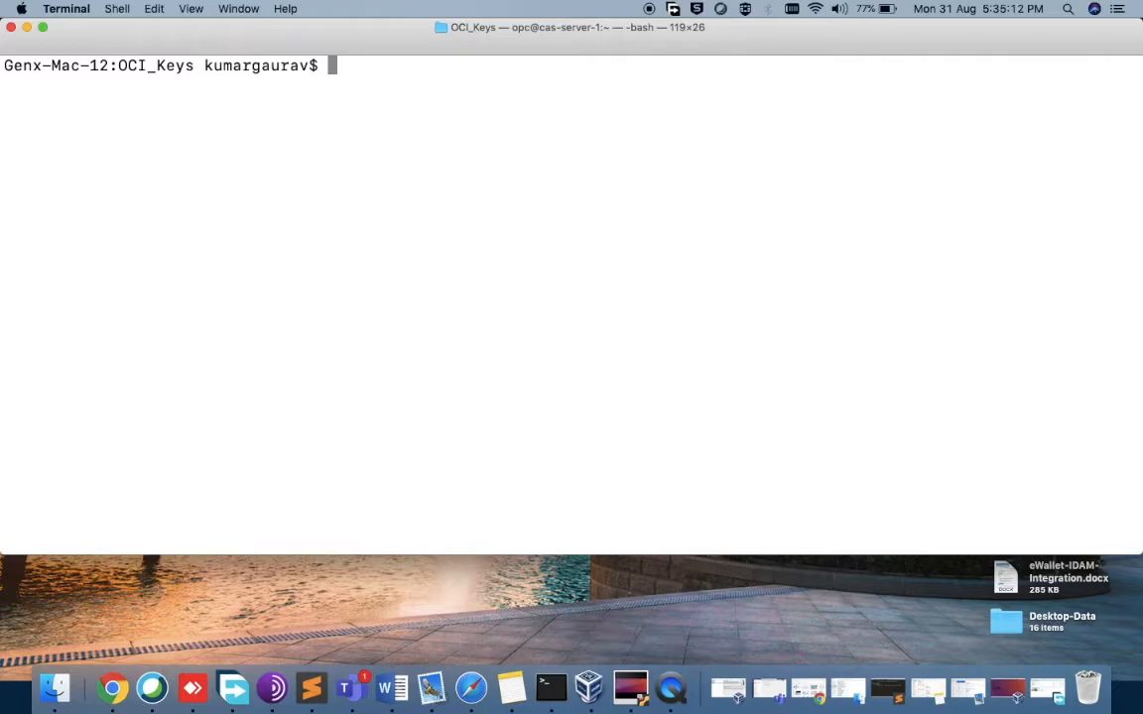
Change the working directory to ~/Desktop and list its contents
text(cd ~/Desk)
key(Tab)
key(Return)
text(ls)
key(Return)
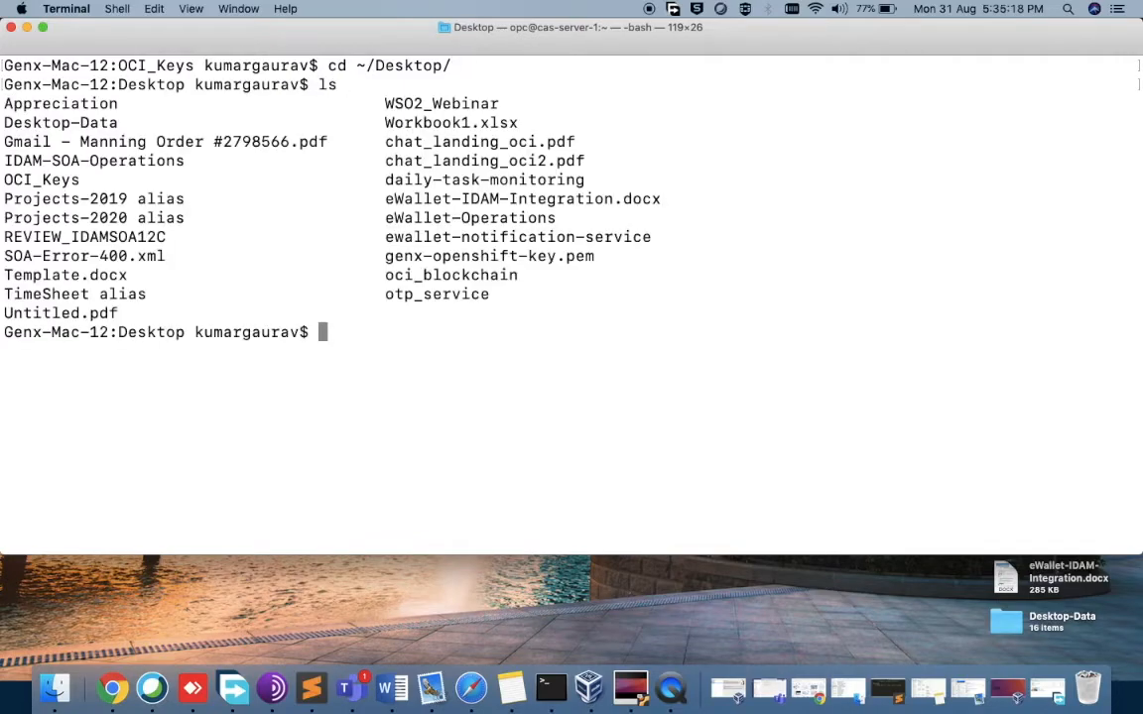
Change into the oci_blockchain folder and list its SSH key files on a cleared screen
text(cd oc)
key(Tab)
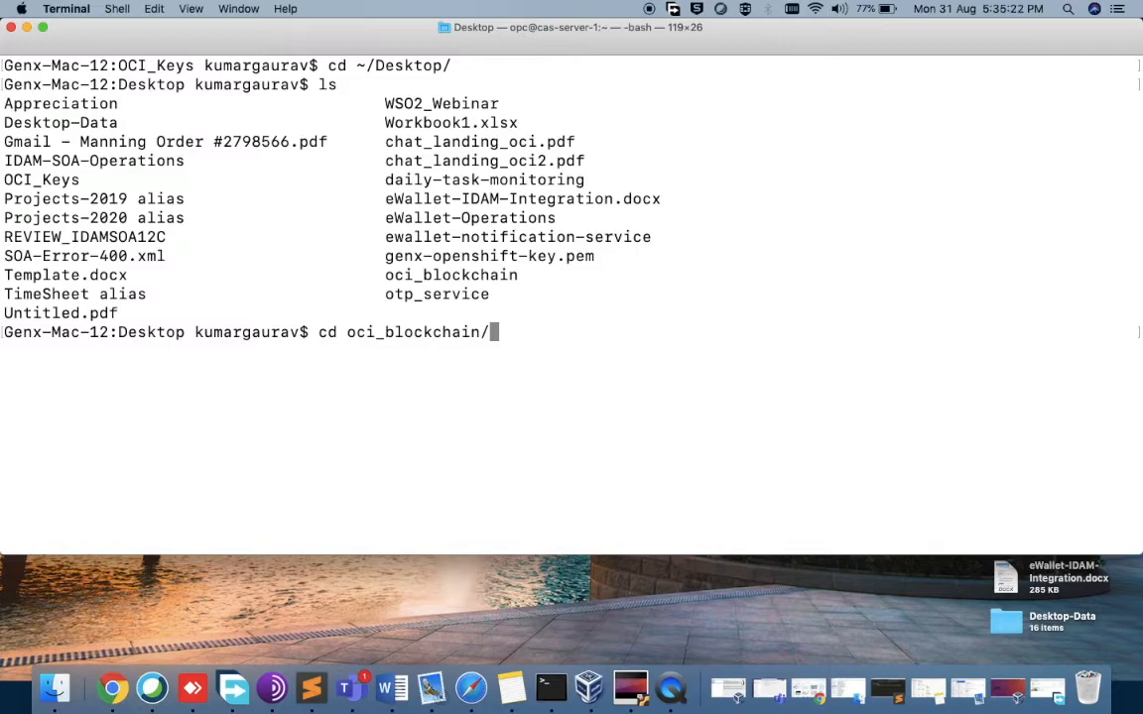
key(Return)
text(clear)
key(Return)
text(ls)
key(Return)
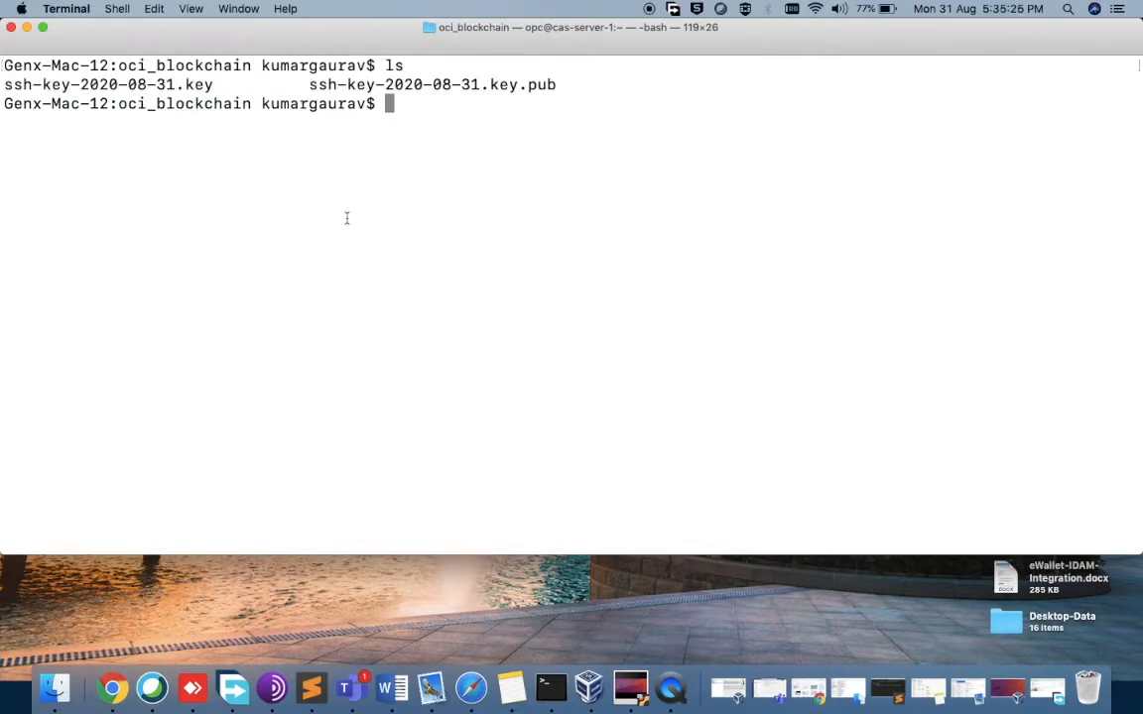
text(ssh -)
text(i ./)
key(BackSpace)
key(BackSpace)
text(s)
key(Tab)
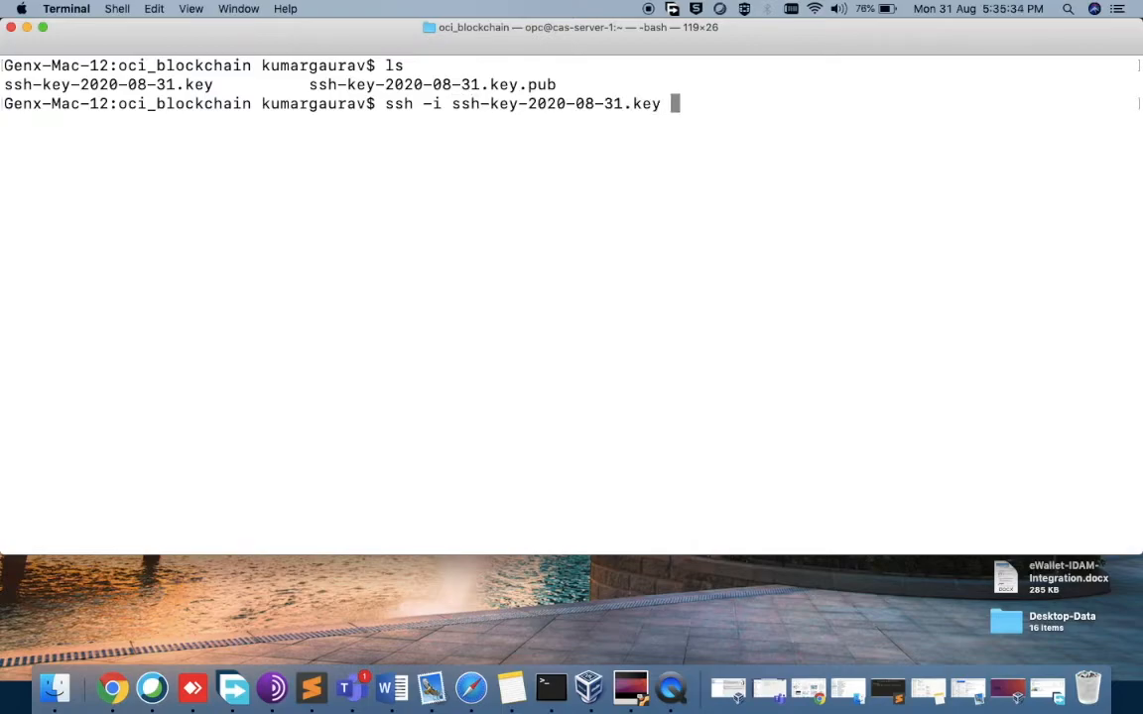
text(ubun)
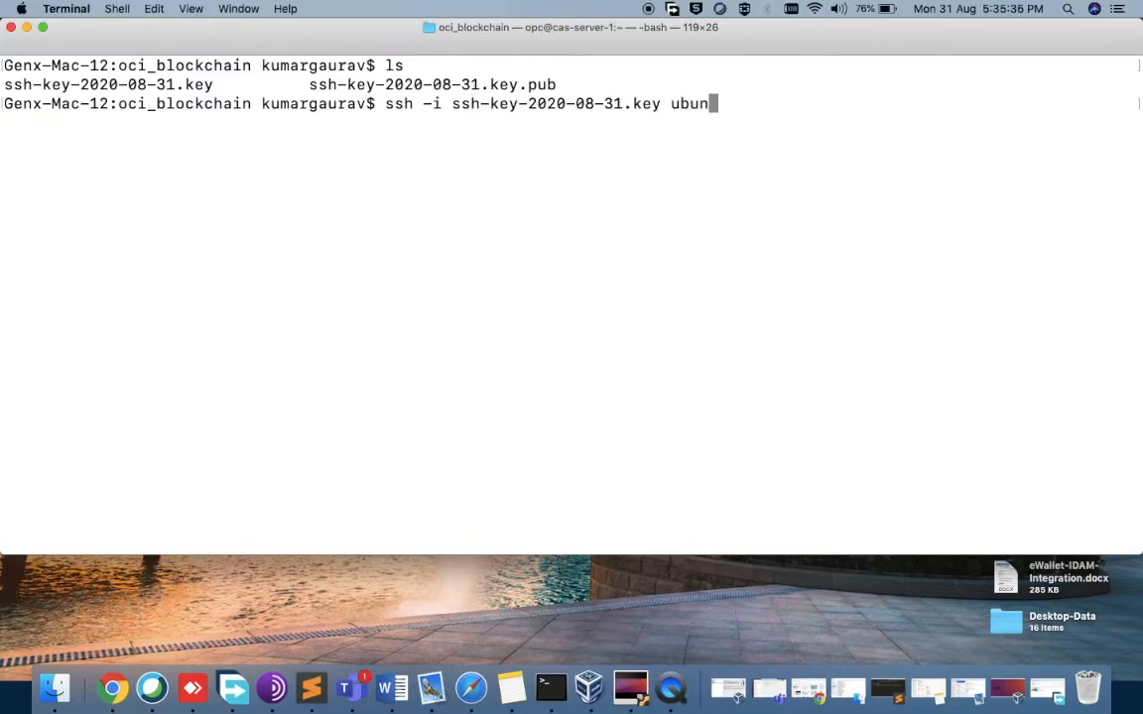
text(tu@)
text(140.238.166.66)
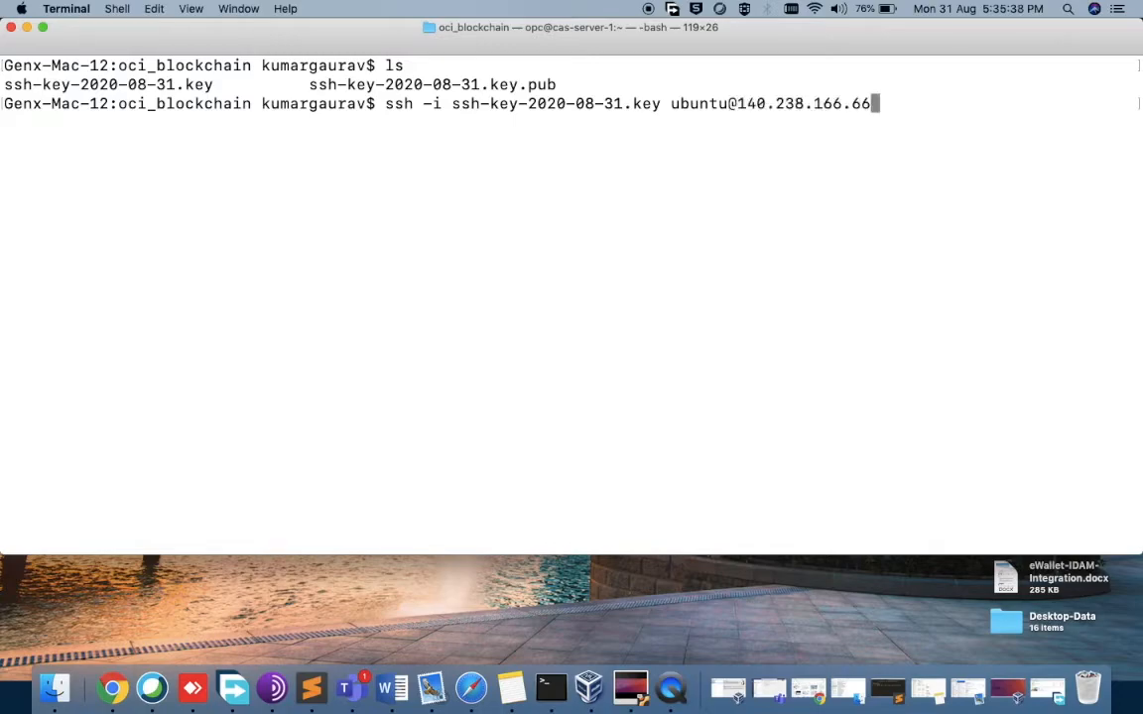
key(Return)
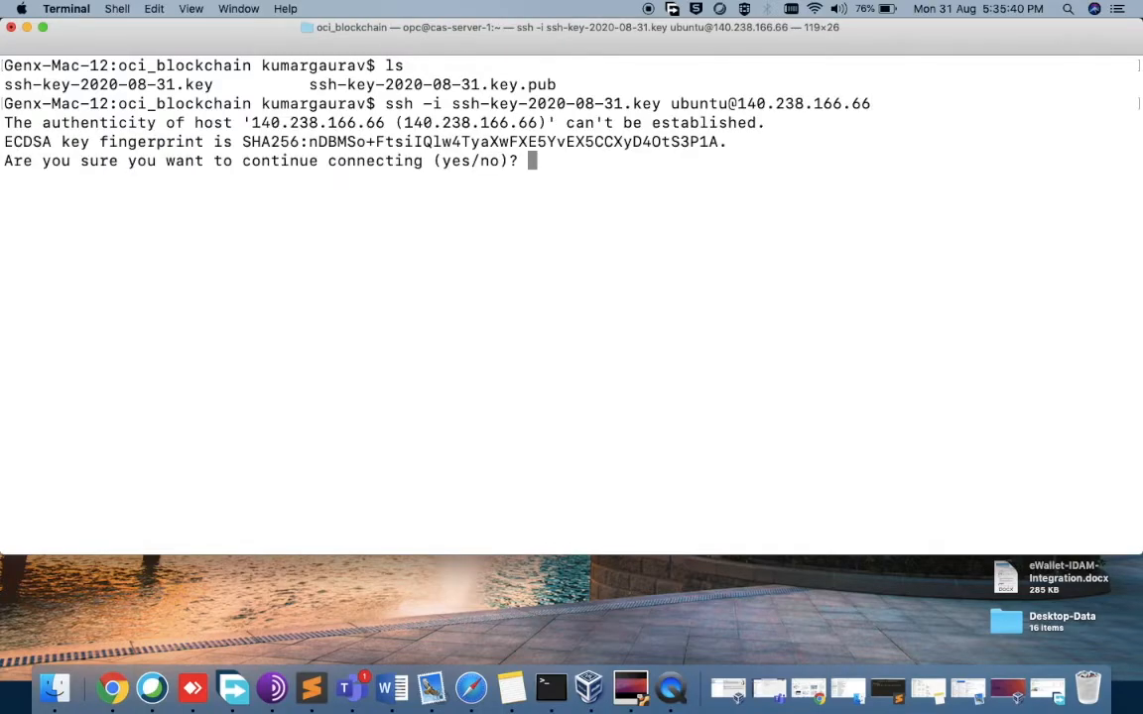
text(yes)
key(Return)
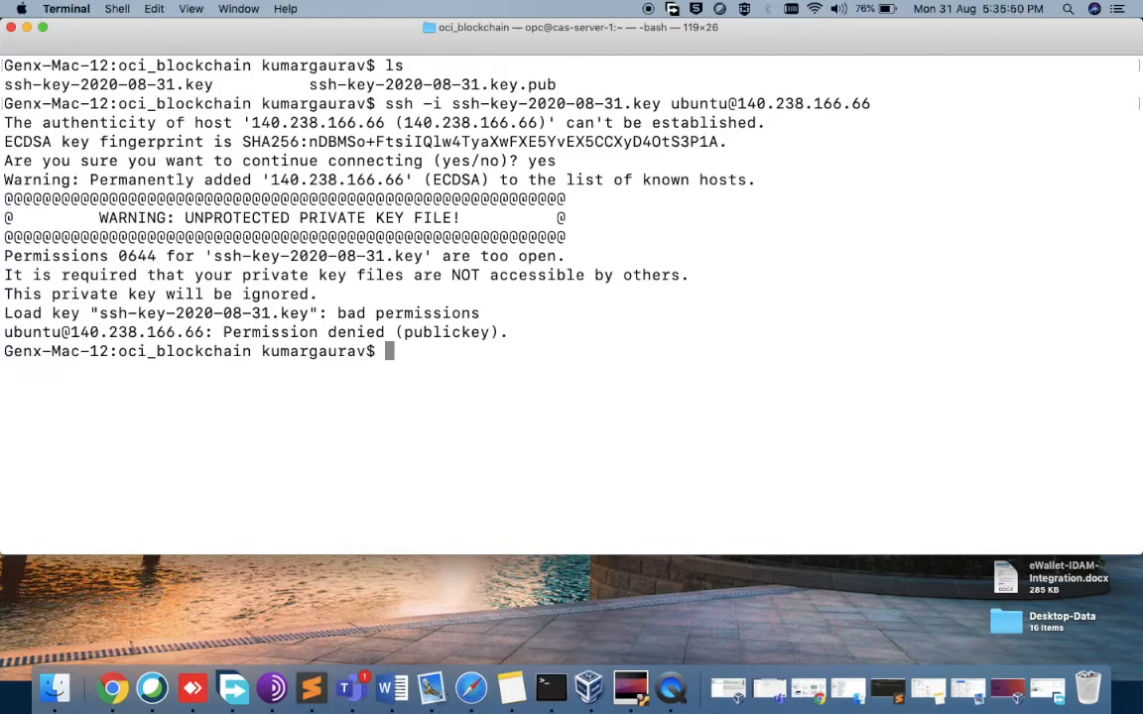
Restrict the permissions of ssh-key-2020-08-31.key to 400 with chmod
text(cd)
key(BackSpace)
text(hmod 400 s)
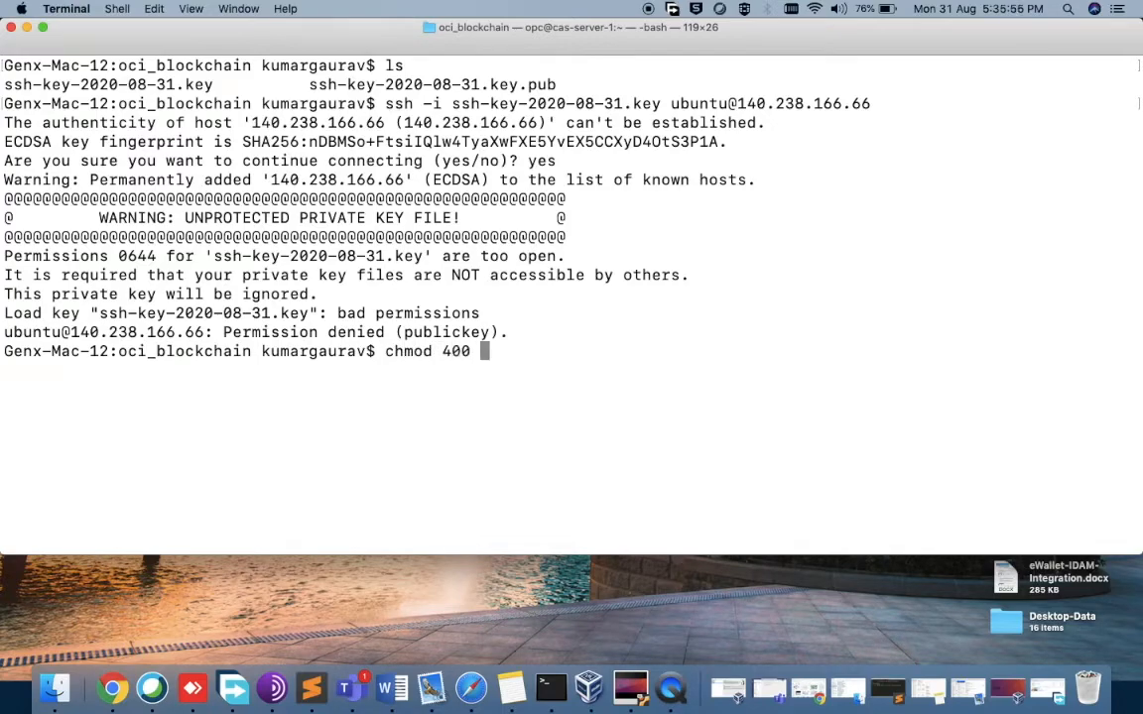
key(Tab)
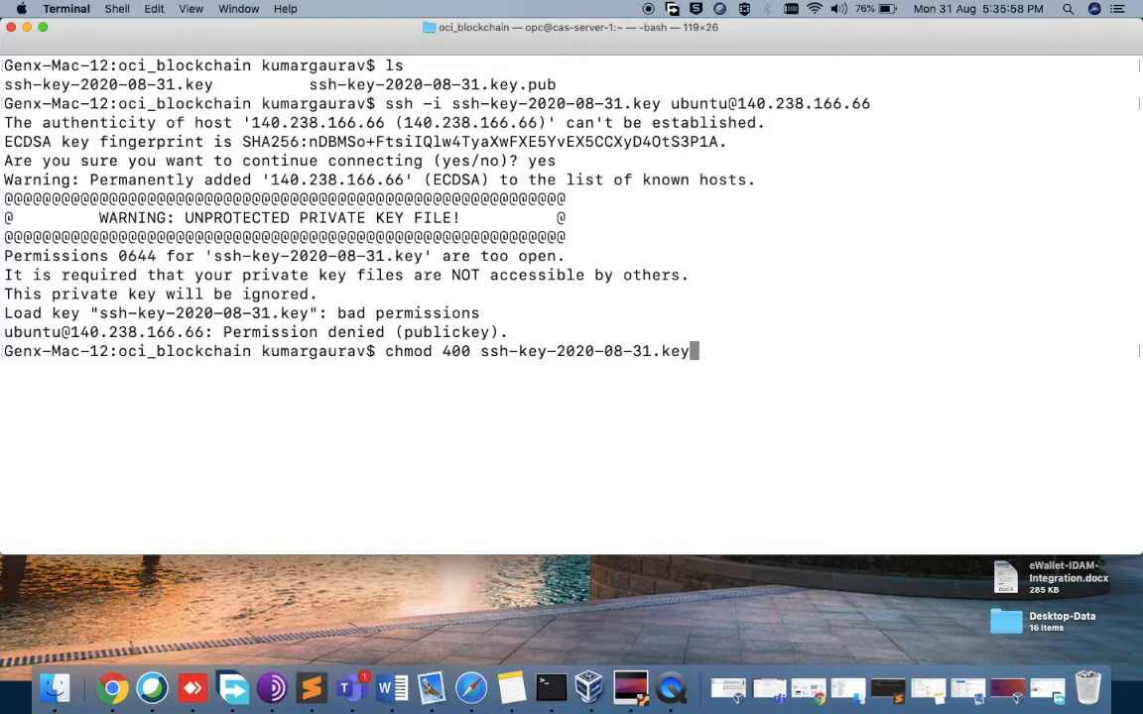
key(Return)
key(Up)
key(Up)
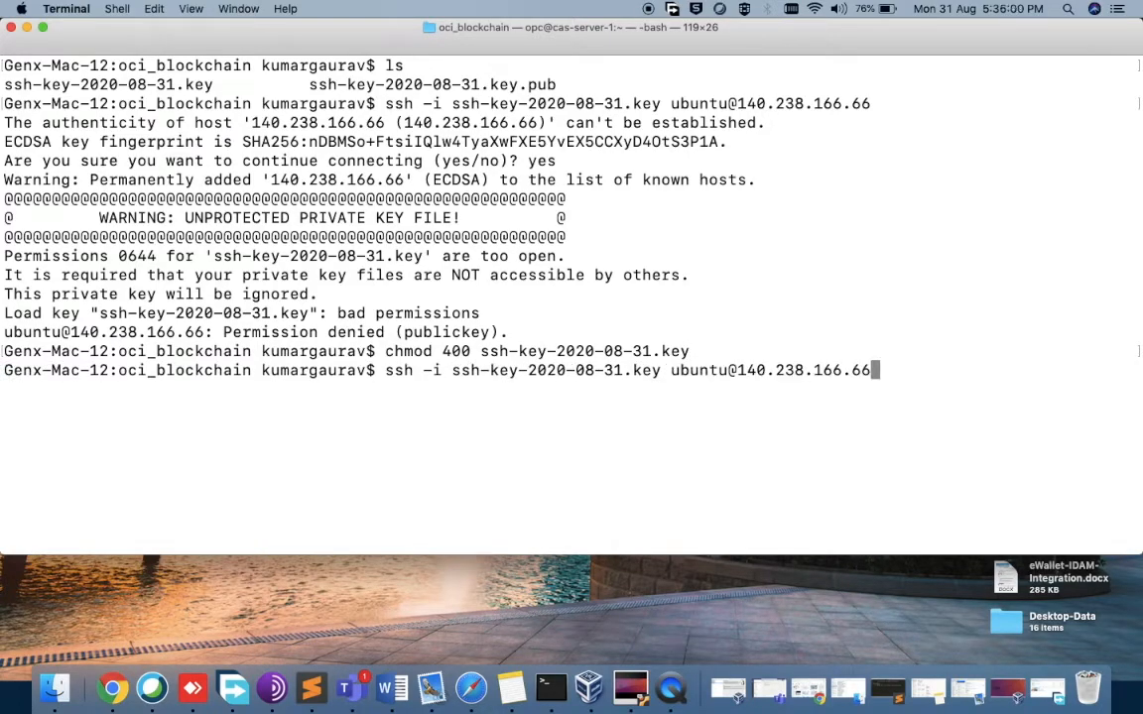
key(Return)
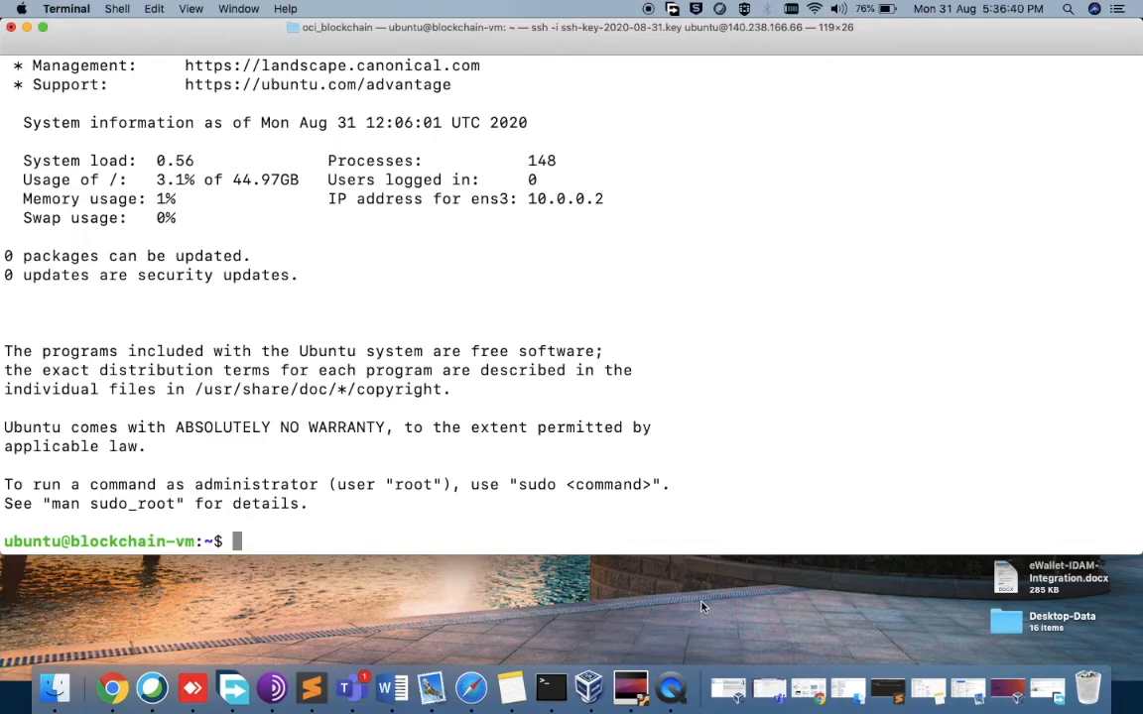
Switch to QuickTime Player, quit it and name the screen recording VCN_Ubuntu for saving
click(670, 687)
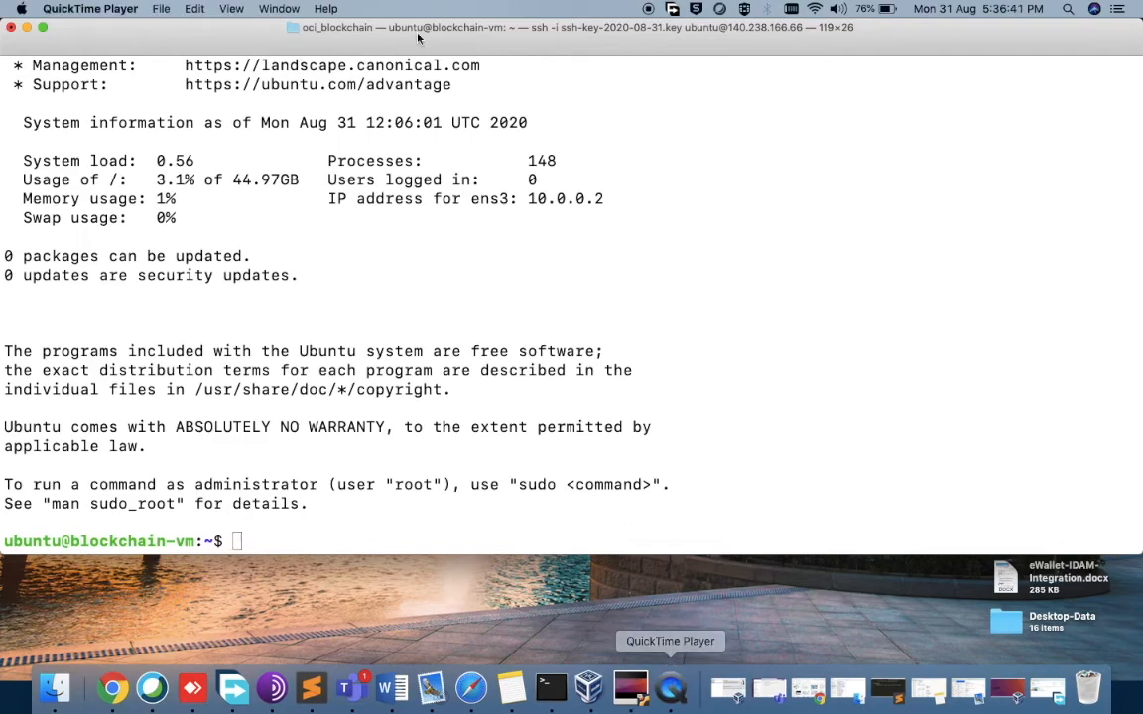
click(161, 10)
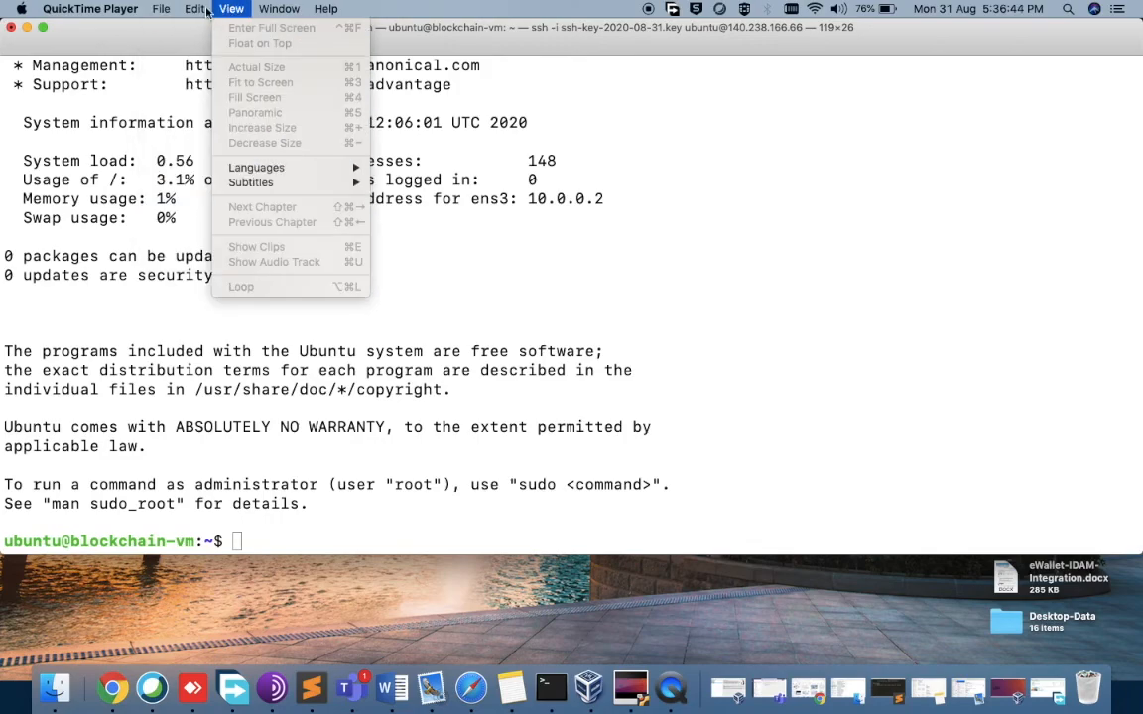
mouse_move(75, 10)
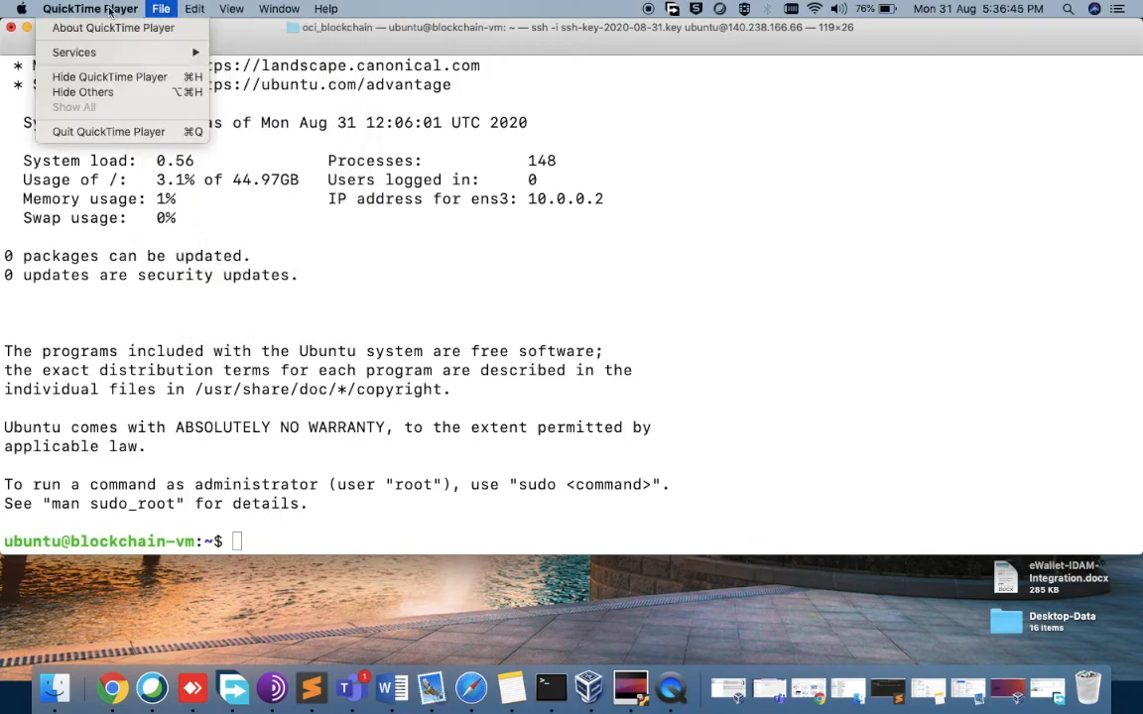
click(83, 133)
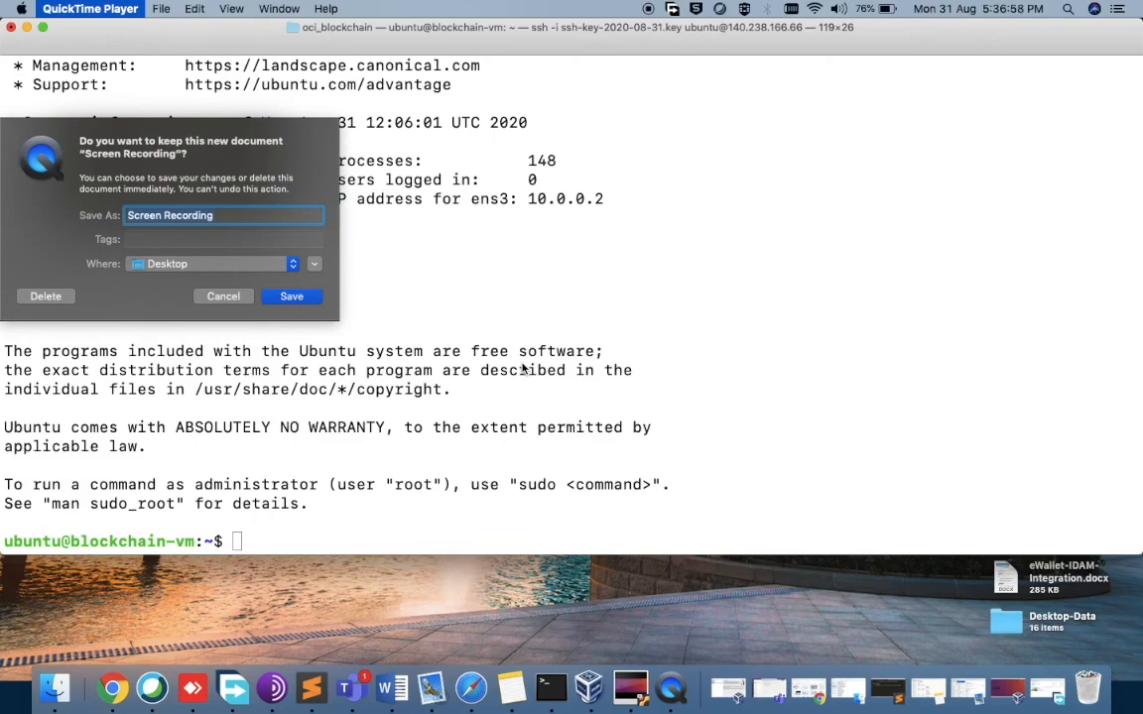
text(VCN)
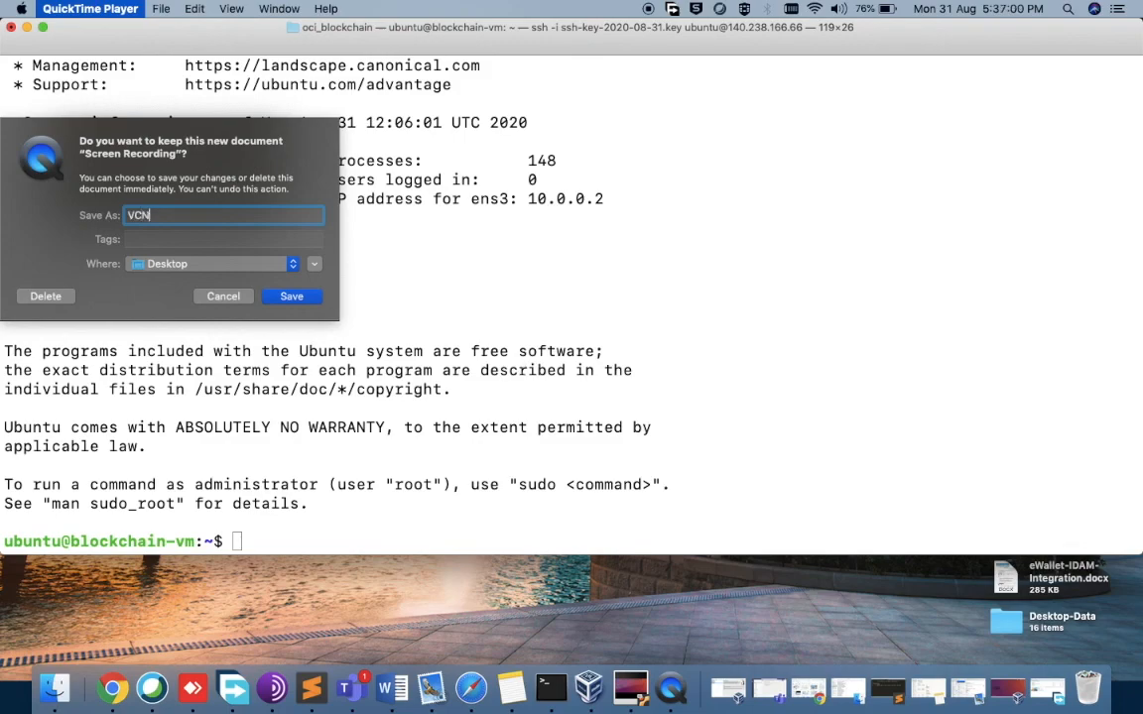
text(_Ubuntu)
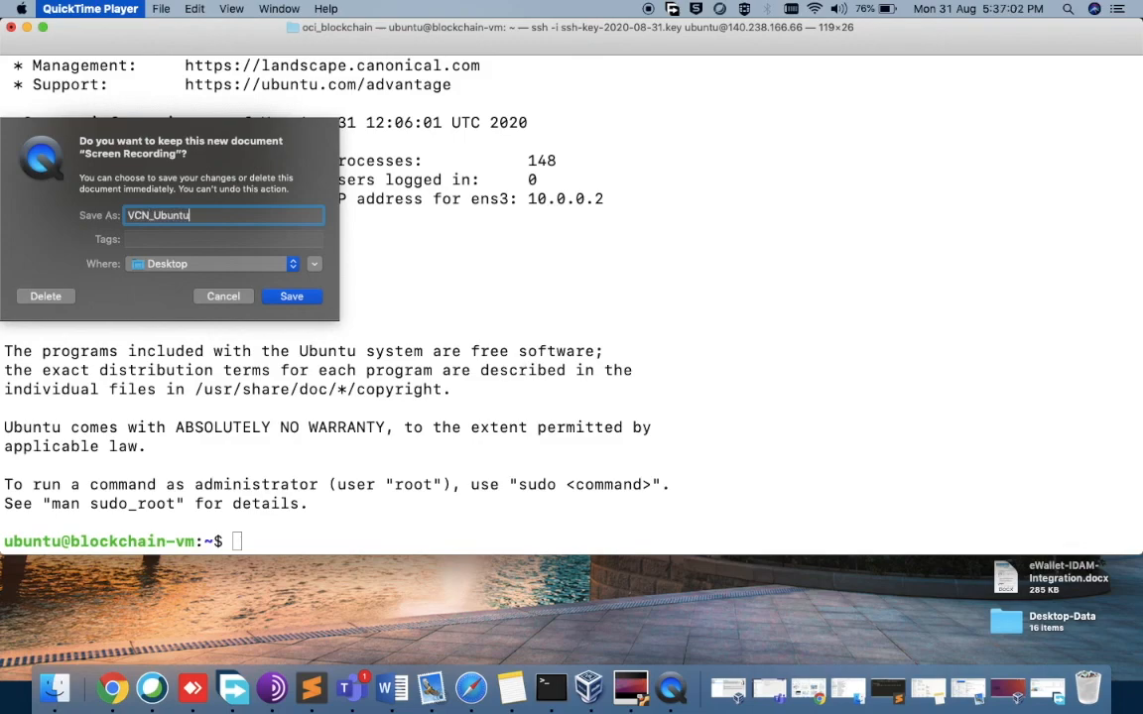